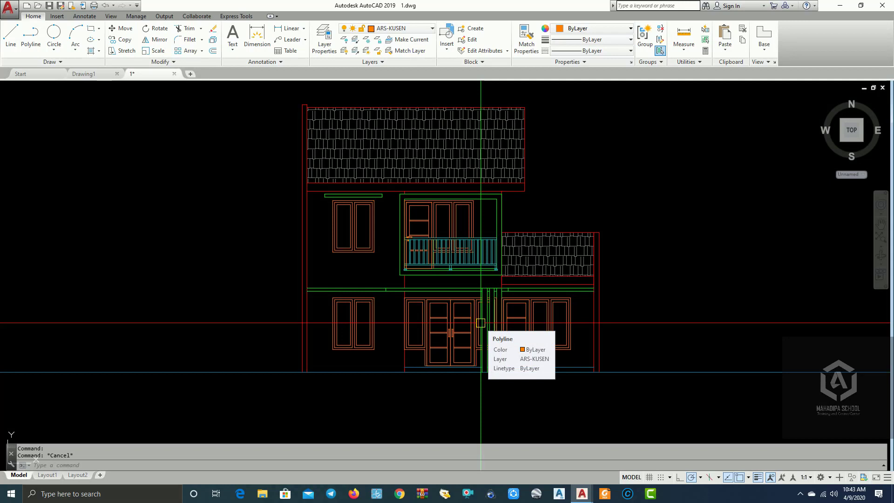
Examine the tiled-roof elevation and the dimensioned gable elevation, including its level marks, lower roof and trees.
mouse_move(419, 282)
middle_mouse_down()
mouse_move(470, 281)
mouse_move(507, 299)
middle_mouse_up()
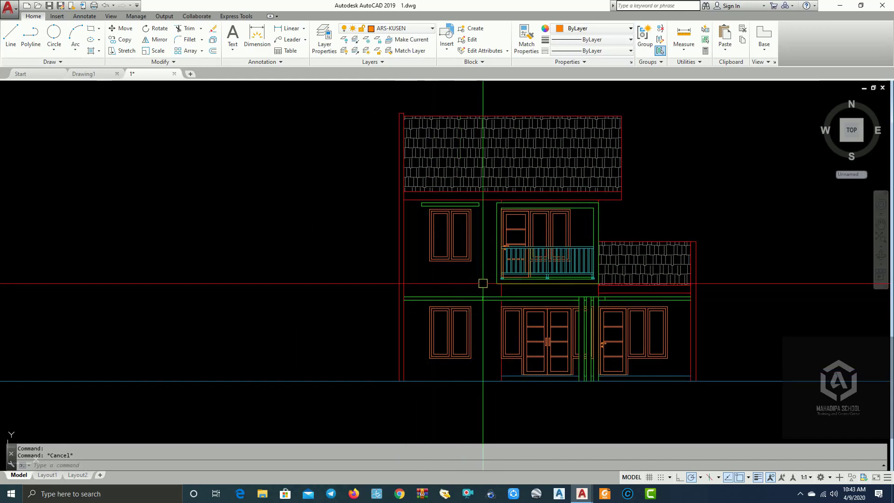
middle_click_drag(425, 284, 437, 284)
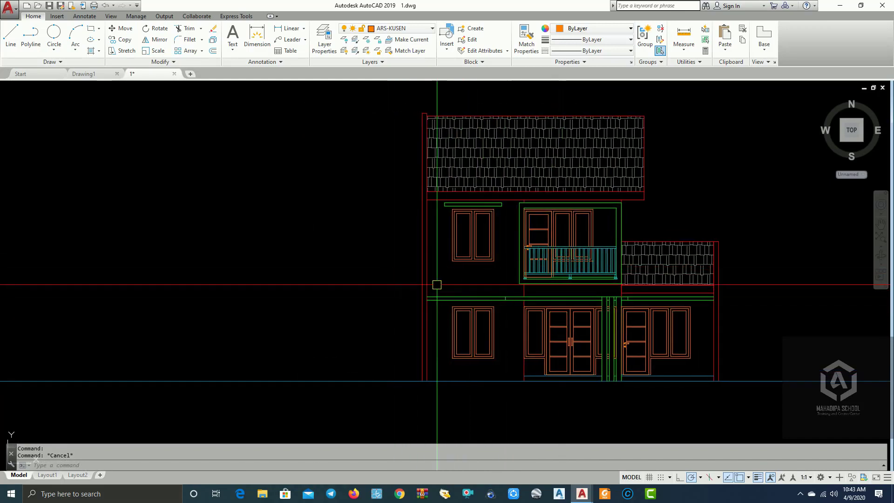
scroll(539, 309, "down", 5)
scroll(266, 286, "up", 5)
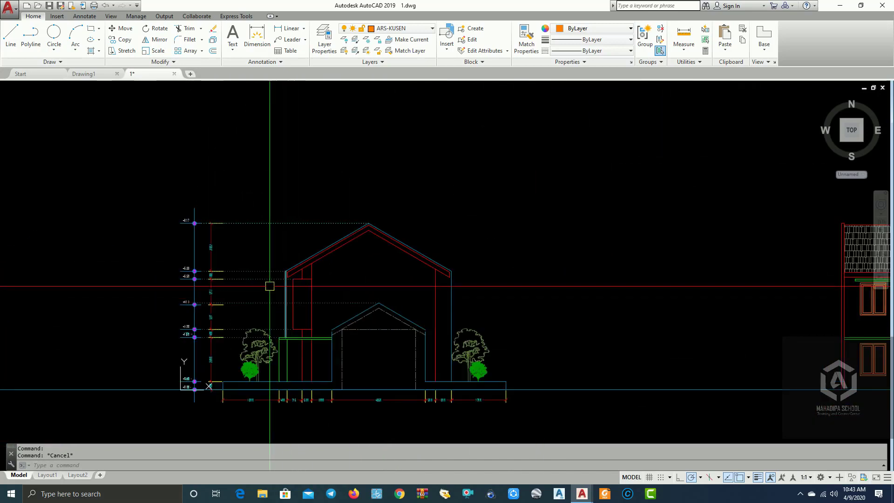
scroll(228, 198, "down", 4)
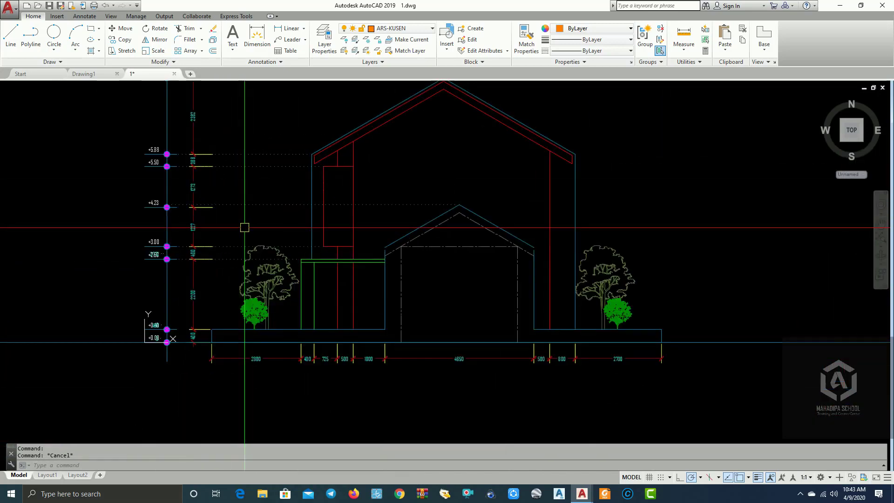
scroll(375, 272, "up", 5)
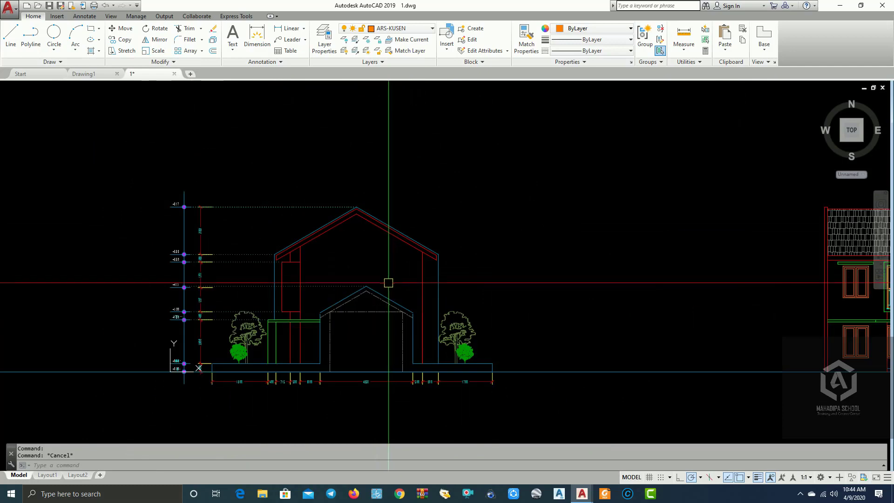
scroll(228, 286, "up", 2)
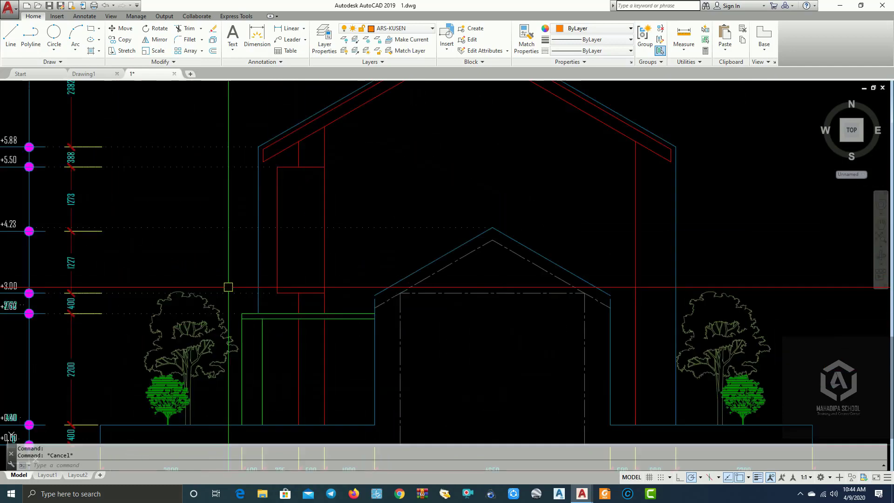
middle_click_drag(475, 230, 504, 222)
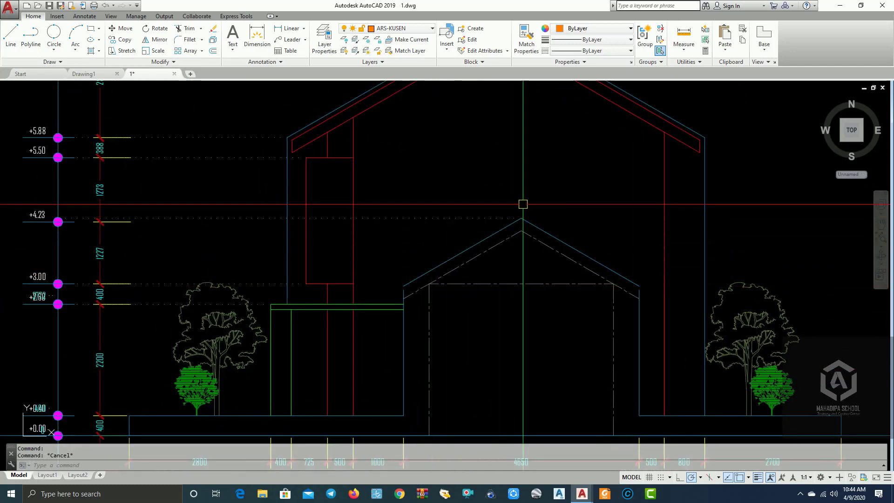
scroll(117, 230, "up", 2)
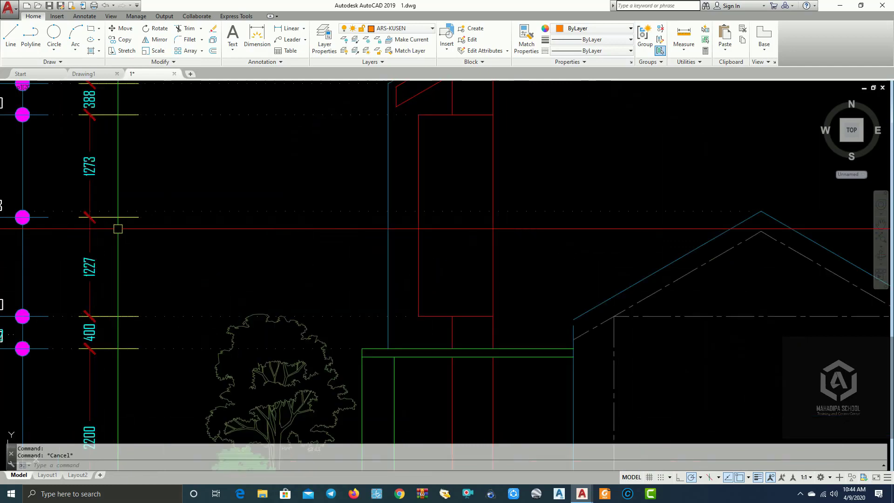
Try to stretch the lower end of the 1273 height dimension to the dotted ridge line, and undo the grip edit.
middle_click_drag(129, 227, 377, 256)
scroll(361, 249, "up", 2)
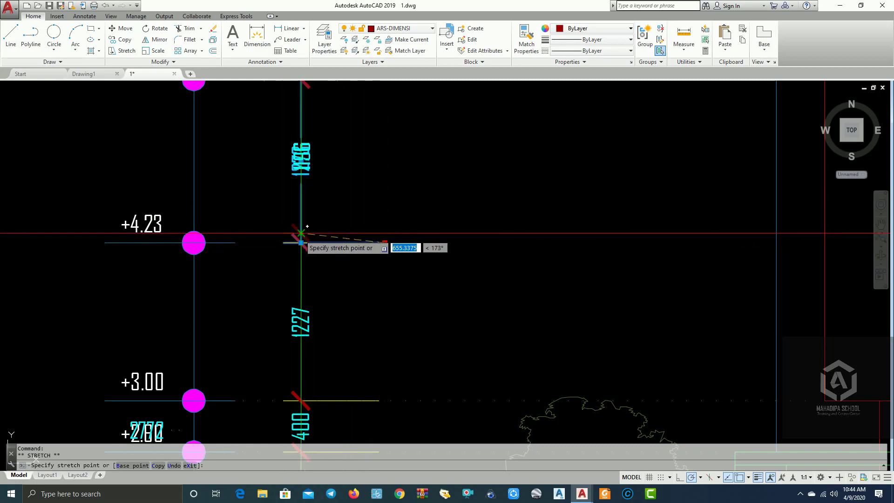
left_click(301, 233)
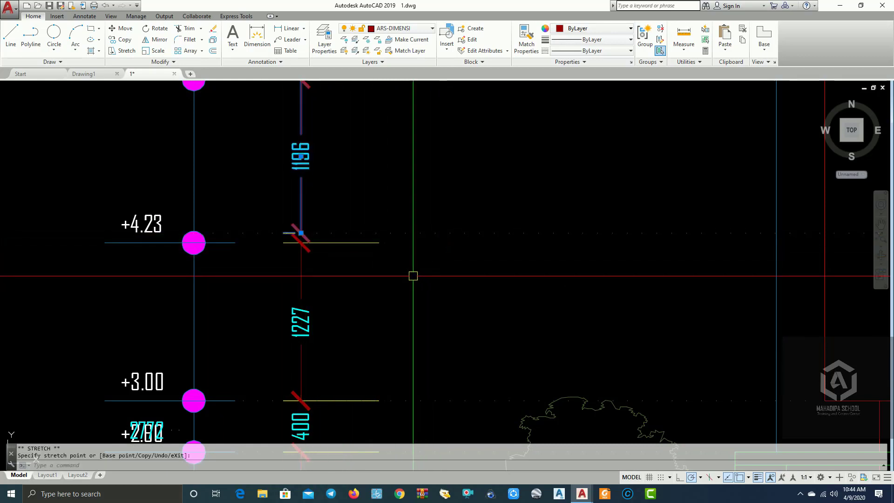
key("ctrl+z")
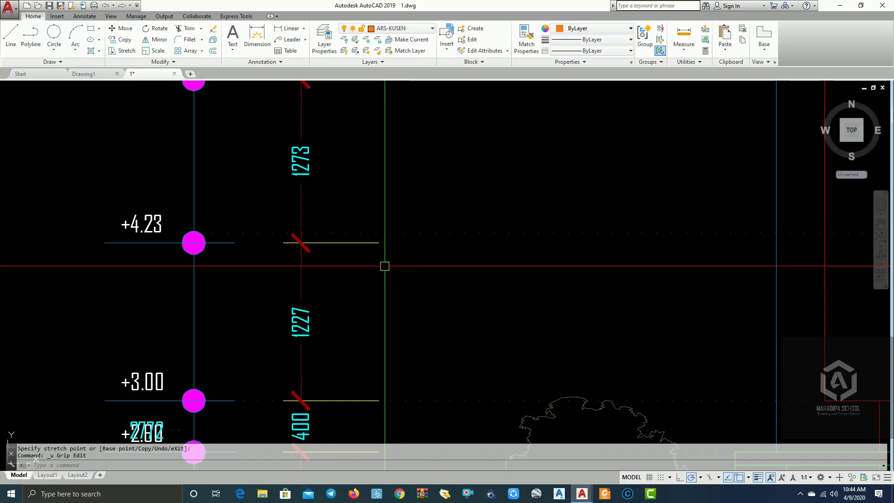
Inspect the gable elevation's lower roof, level marks and height dimensions at close range.
scroll(382, 265, "down", 10)
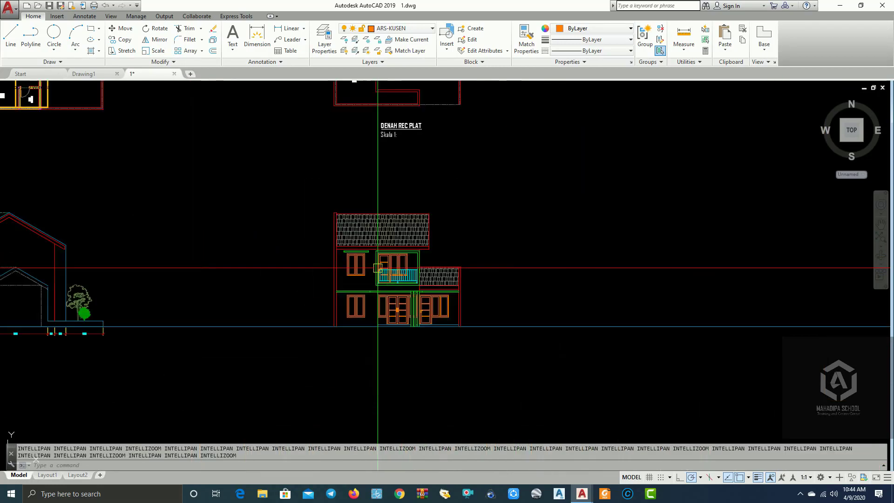
middle_click_drag(286, 271, 400, 236)
scroll(173, 220, "up", 2)
scroll(198, 226, "up", 6)
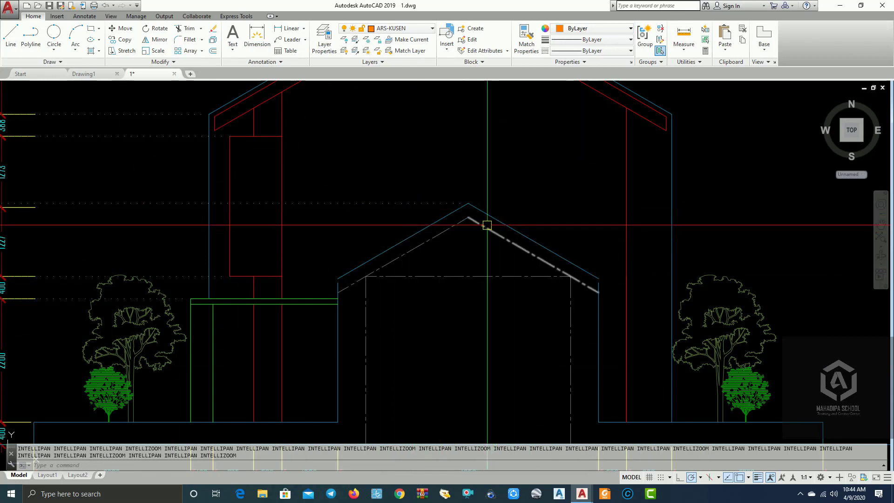
mouse_move(487, 225)
middle_mouse_down()
mouse_move(450, 247)
mouse_move(554, 222)
middle_mouse_up()
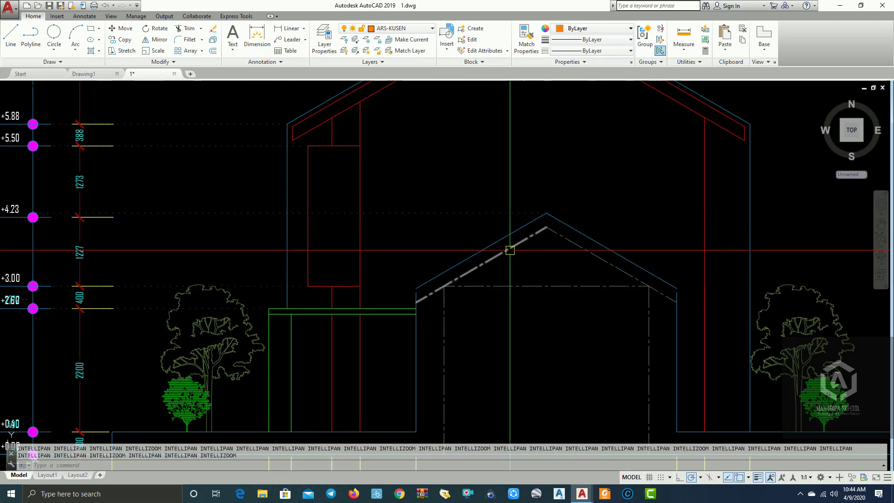
middle_click_drag(217, 232, 393, 236)
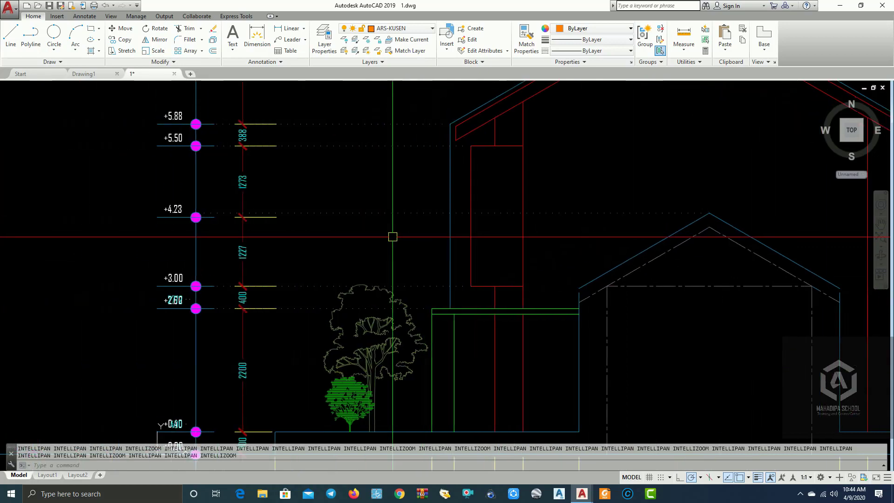
scroll(268, 222, "up", 4)
scroll(261, 218, "down", 4)
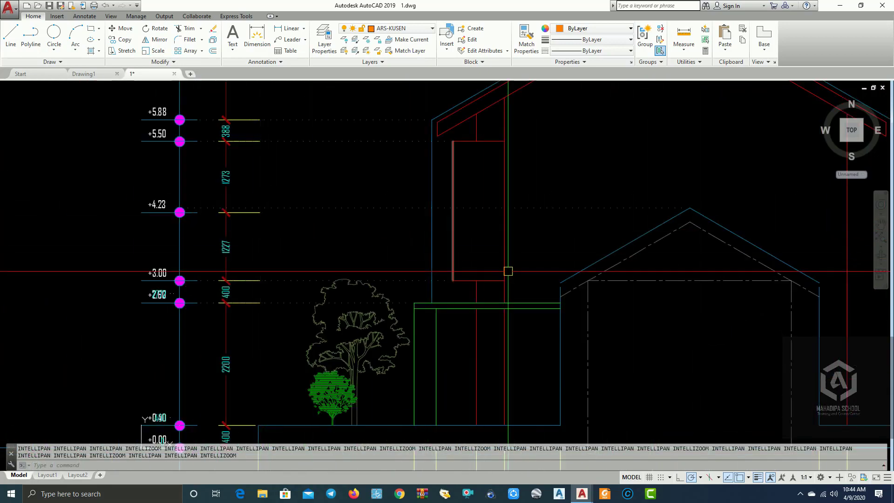
mouse_move(508, 271)
middle_mouse_down()
mouse_move(453, 266)
mouse_move(428, 233)
middle_mouse_up()
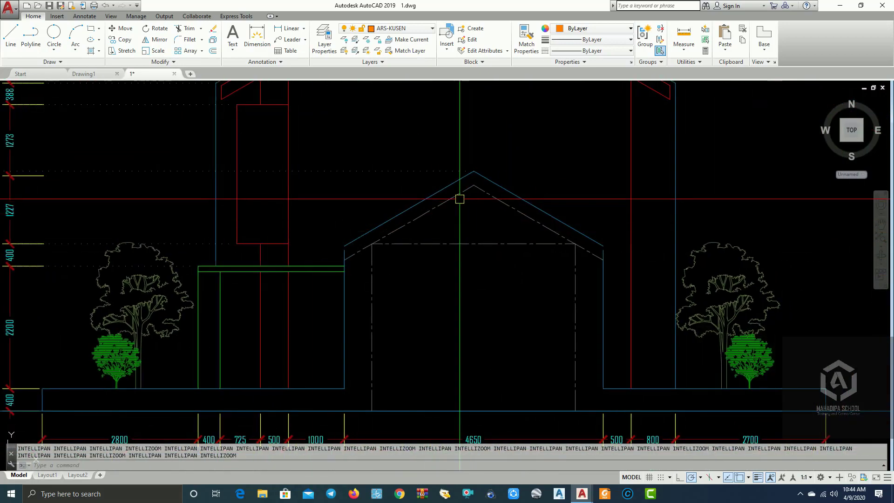
middle_click_drag(483, 203, 513, 285)
scroll(513, 285, "down", 4)
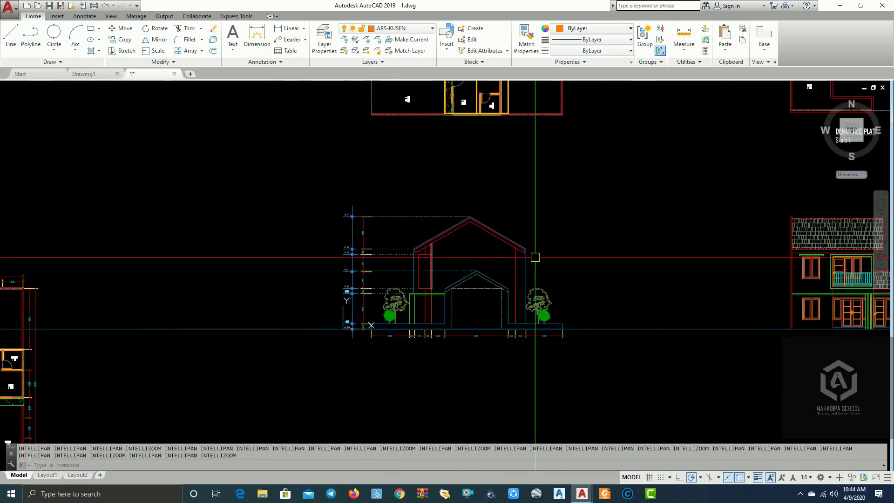
Compare the gable elevation with the tiled-roof elevation along the shared ground line, and check the floor plans above them.
middle_click_drag(818, 278, 341, 230)
scroll(425, 227, "up", 2)
middle_click_drag(263, 204, 699, 229)
middle_click_drag(569, 218, 216, 209)
middle_click_drag(311, 209, 363, 203)
scroll(516, 289, "up", 2)
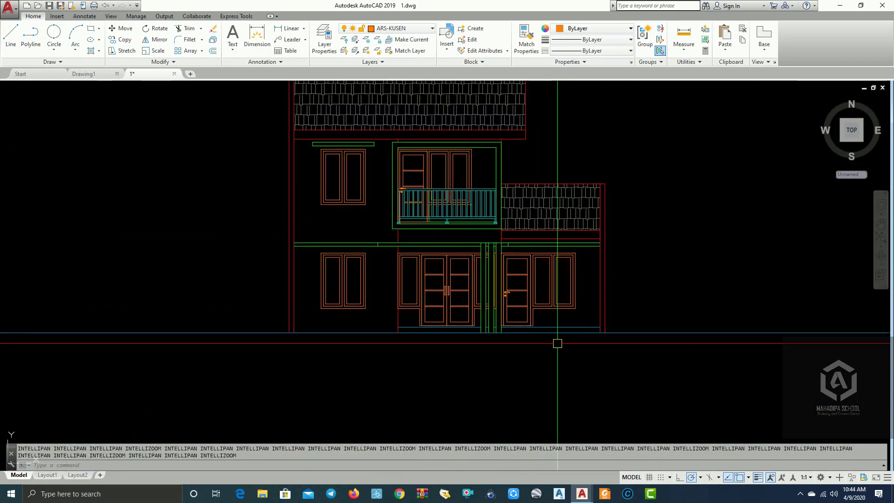
middle_click_drag(475, 328, 686, 326)
scroll(675, 324, "down", 2)
middle_click_drag(396, 320, 683, 312)
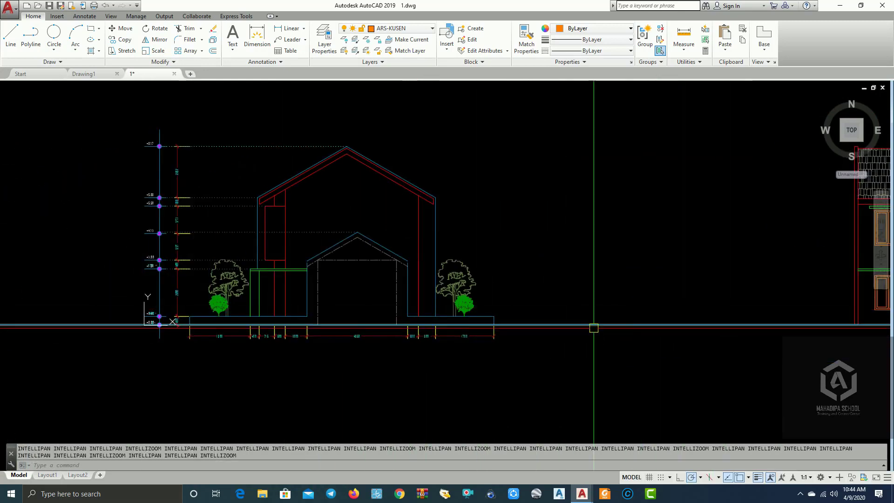
middle_click_drag(582, 328, 486, 327)
middle_click_drag(560, 314, 413, 315)
middle_click_drag(493, 309, 722, 291)
middle_click_drag(655, 297, 322, 297)
scroll(692, 312, "down", 4)
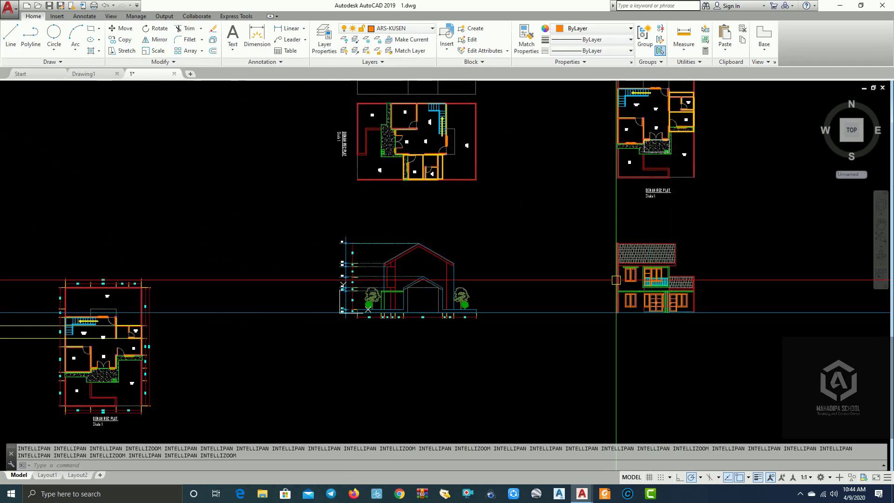
scroll(615, 135, "up", 6)
scroll(655, 293, "up", 4)
scroll(654, 293, "down", 8)
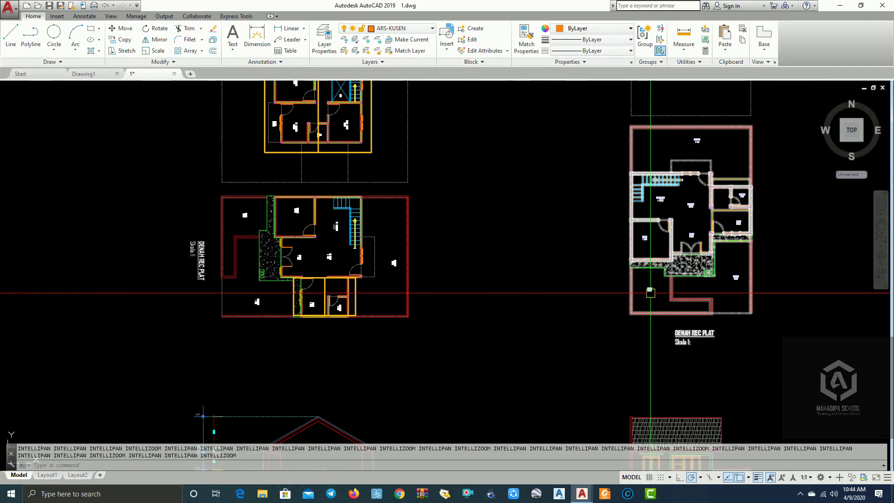
scroll(656, 290, "down", 3)
scroll(595, 247, "up", 1)
scroll(393, 361, "up", 2)
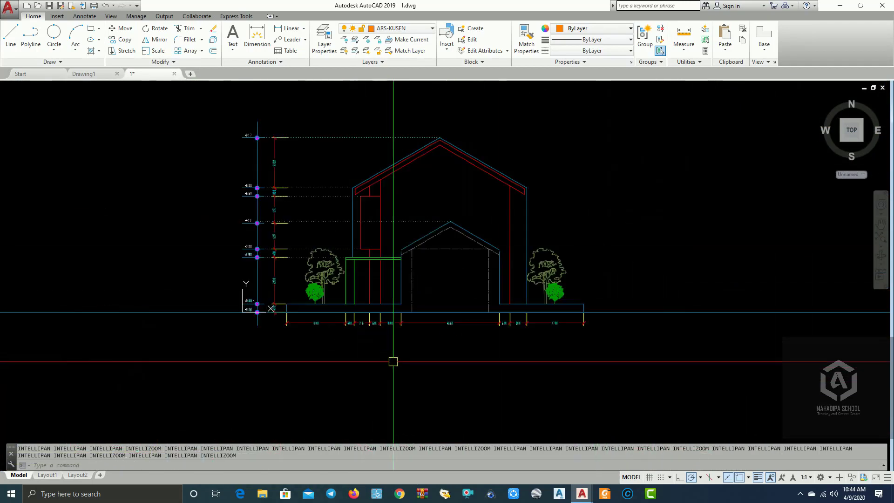
Copy the tree and shrub beside the gable elevation's level marks onto the tiled-roof elevation's ground line, before its left ground-floor window.
scroll(344, 308, "up", 2)
scroll(344, 307, "up", 6)
left_click(295, 301)
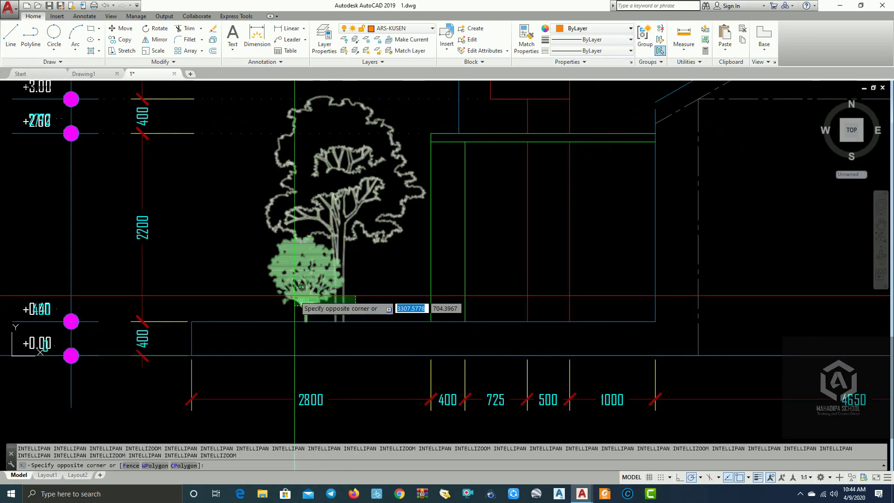
left_click(115, 40)
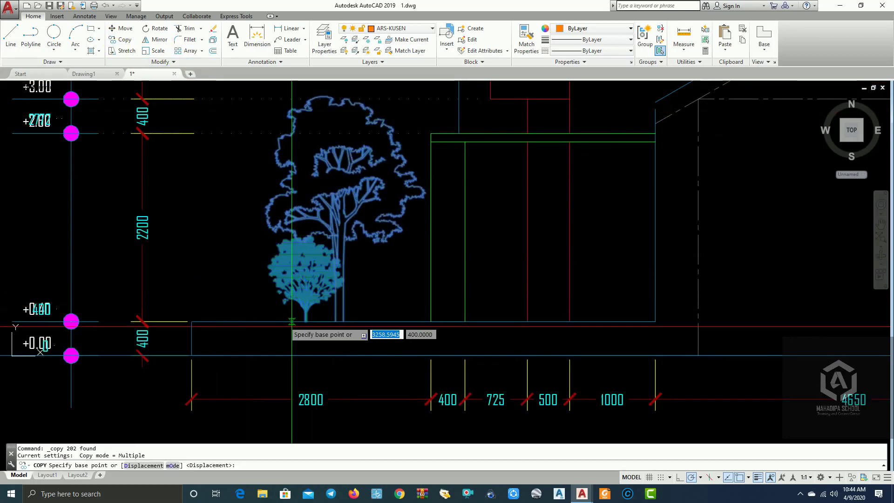
left_click(343, 321)
scroll(208, 323, "down", 6)
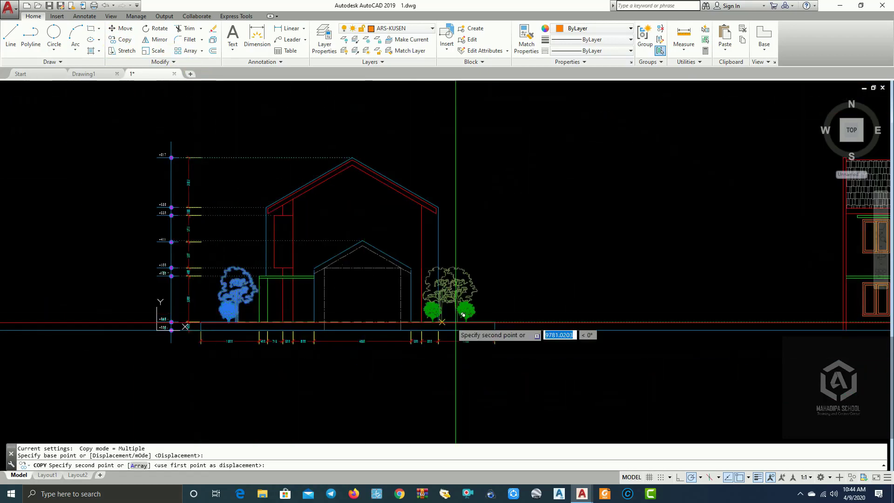
middle_click_drag(640, 323, 313, 290)
scroll(509, 291, "up", 4)
scroll(603, 281, "up", 2)
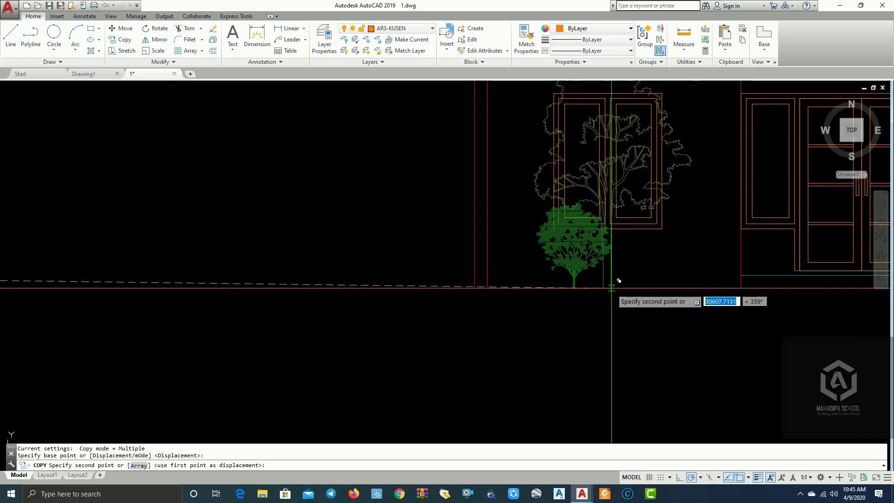
scroll(605, 287, "down", 5)
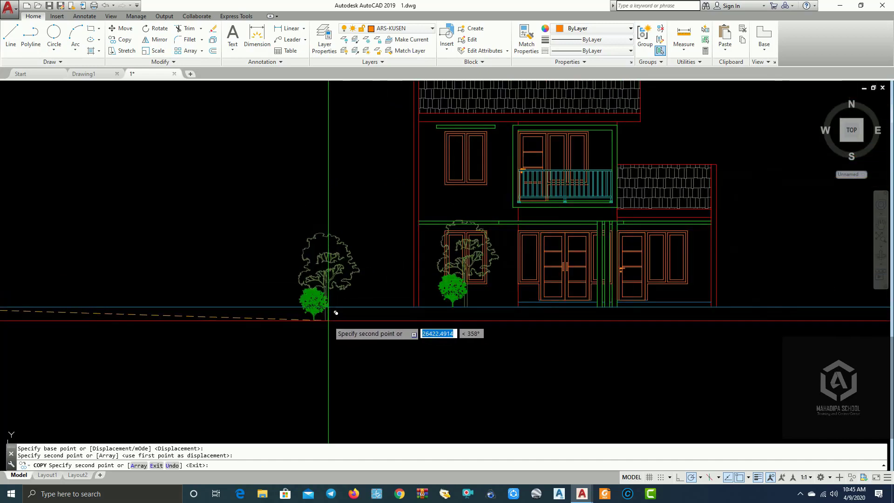
key("Escape")
Move the copied tree and shrub slightly left along the ground line, toward the elevation's outer left wall.
scroll(447, 324, "up", 4)
left_click(506, 266)
left_click(449, 261)
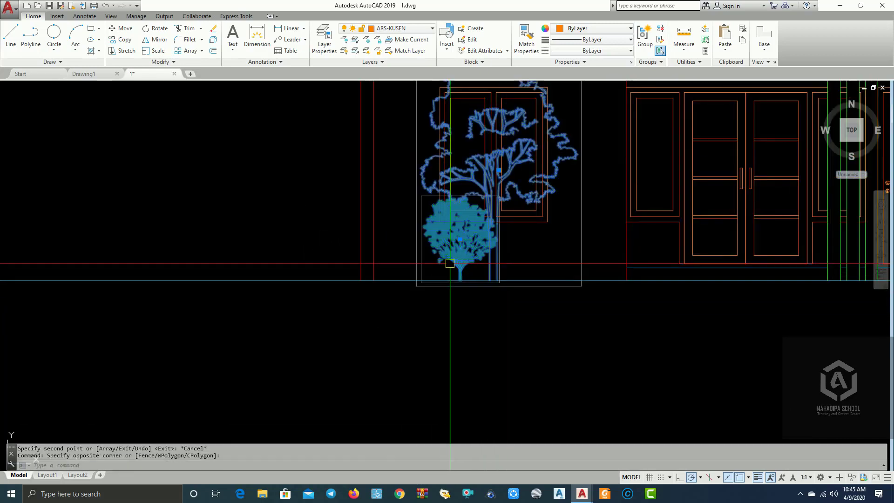
type("m")
key("Return")
left_click(566, 242)
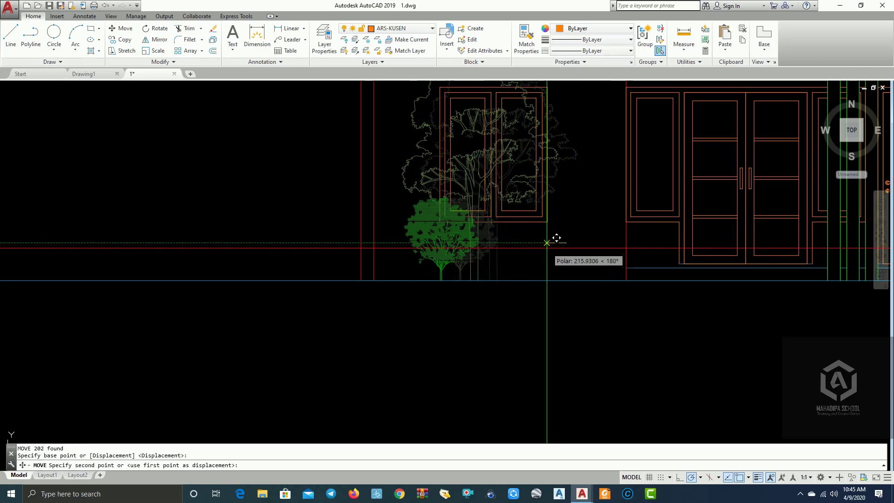
left_click(536, 242)
Review the tiled-roof elevation with its tree and shrub, checking the roofs, balcony, doors and windows.
scroll(638, 310, "down", 5)
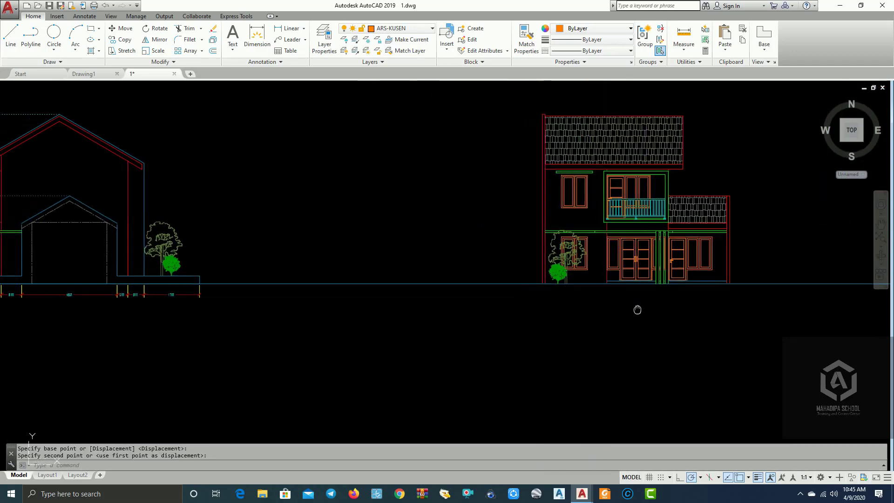
scroll(623, 276, "up", 4)
mouse_move(573, 272)
middle_mouse_down()
mouse_move(479, 281)
mouse_move(386, 271)
middle_mouse_up()
scroll(391, 270, "down", 4)
mouse_move(591, 265)
middle_mouse_down()
mouse_move(689, 273)
mouse_move(659, 317)
middle_mouse_up()
scroll(660, 317, "up", 3)
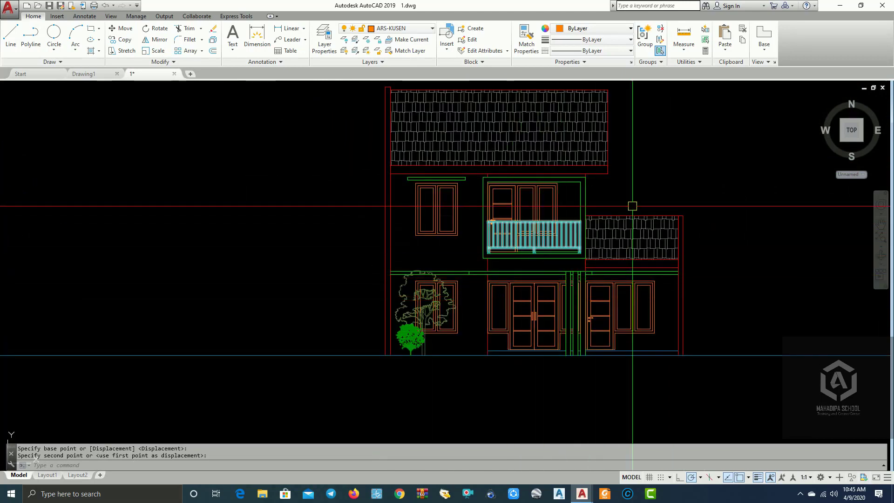
middle_click_drag(633, 205, 663, 228)
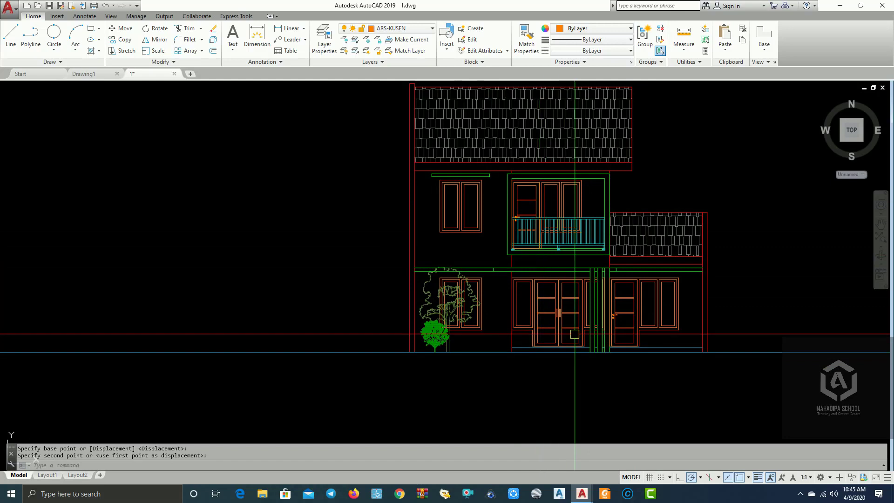
middle_click_drag(487, 311, 508, 343)
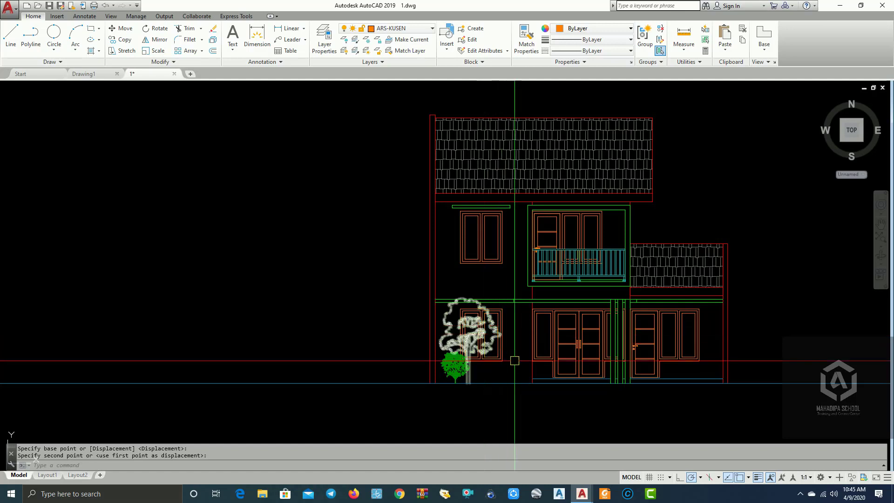
scroll(493, 401, "up", 2)
middle_click_drag(434, 388, 296, 339)
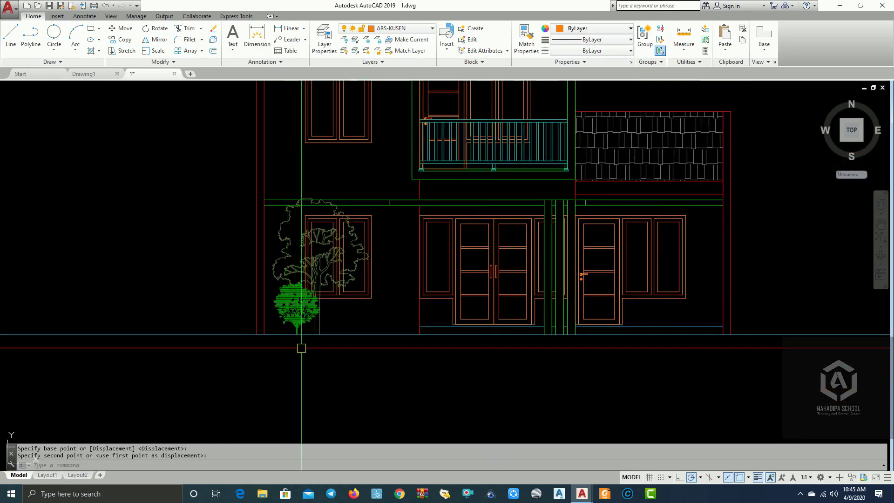
Compare the trees, level marks and bottom dimension chain of the gable elevation with the undimensioned tiled-roof elevation.
scroll(375, 363, "up", 2)
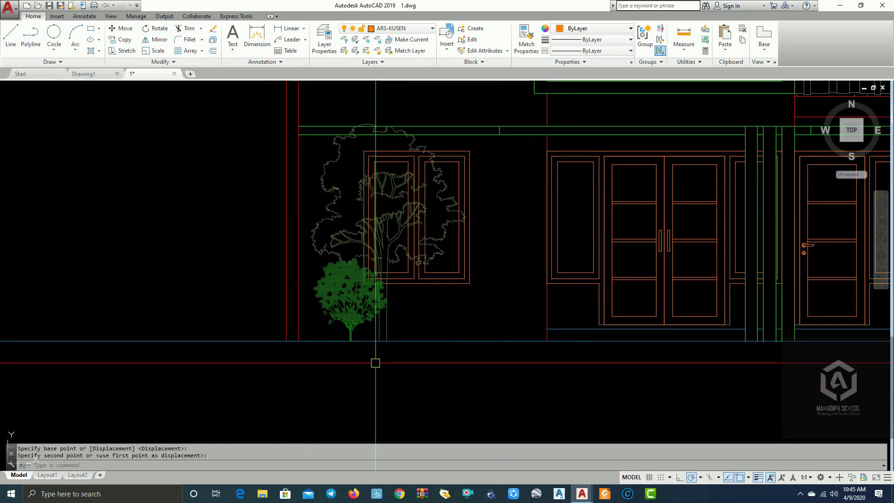
scroll(389, 349, "down", 4)
middle_click_drag(315, 360, 608, 355)
scroll(252, 377, "up", 3)
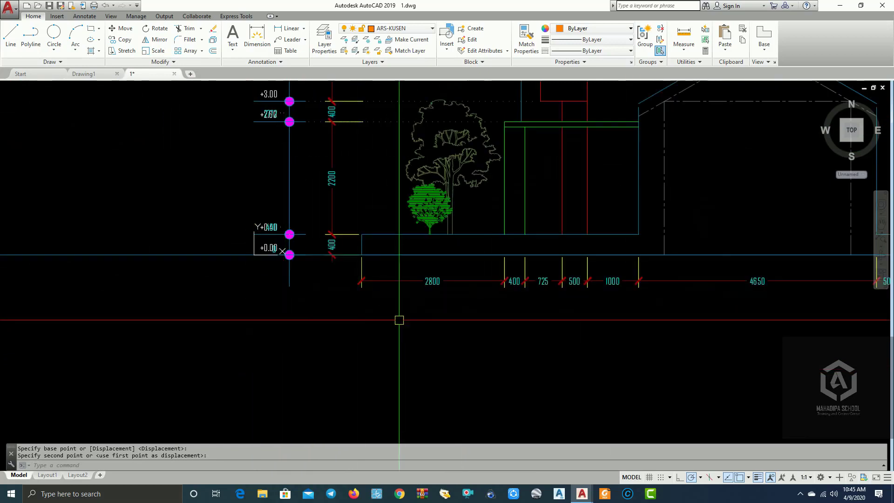
middle_click_drag(398, 319, 245, 330)
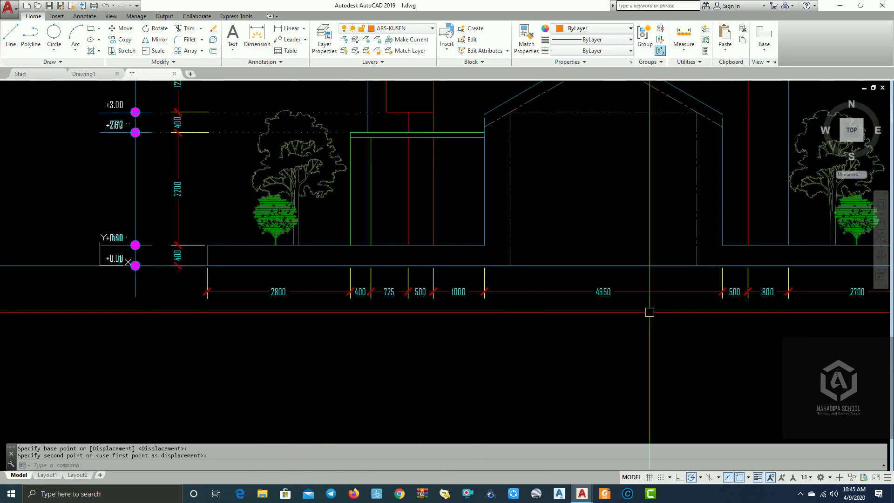
middle_click_drag(650, 311, 244, 315)
scroll(244, 349, "down", 4)
scroll(294, 354, "up", 2)
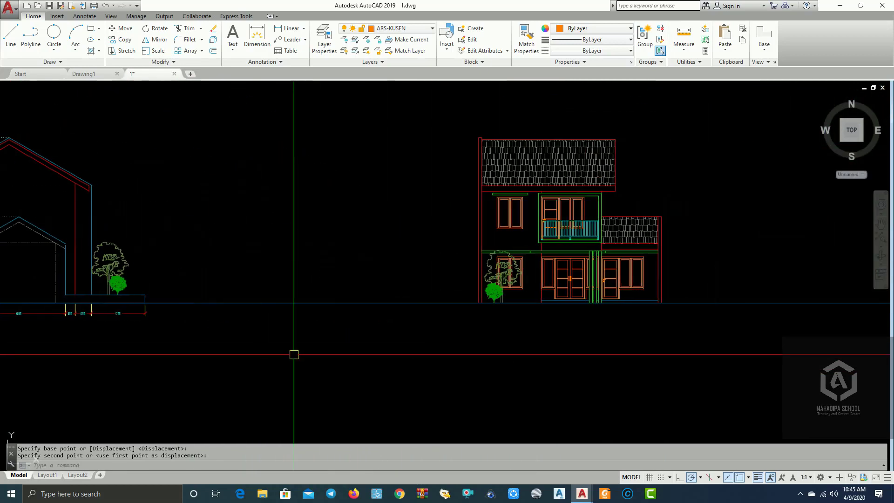
scroll(520, 303, "up", 2)
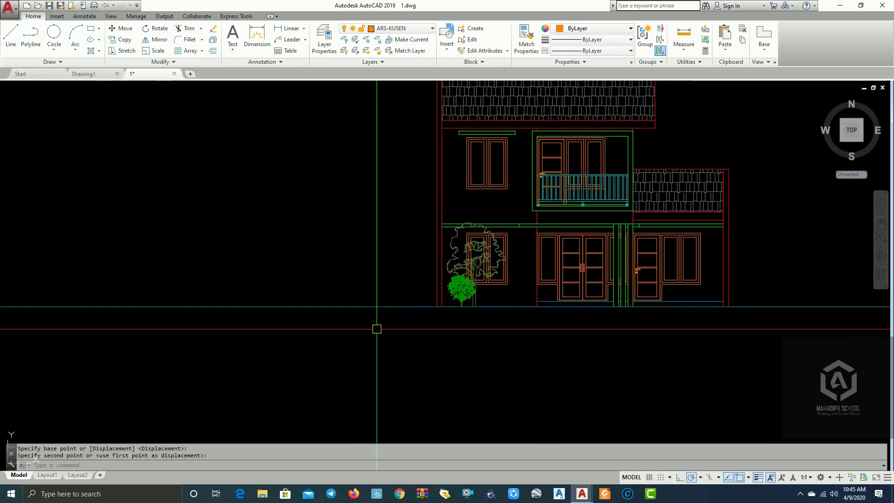
middle_click_drag(375, 325, 418, 344)
scroll(483, 361, "down", 4)
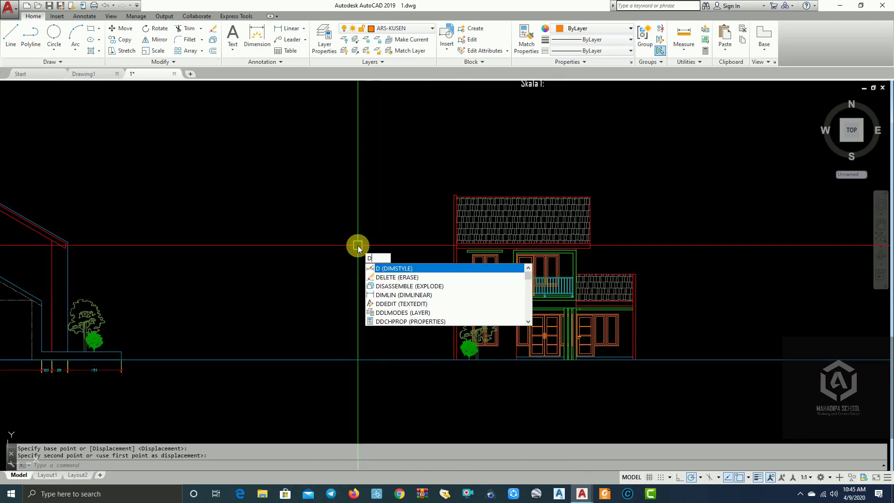
Make DIMENSI ELEVASI the current dimension style and ARS-DIMENSI the current layer.
key("Return")
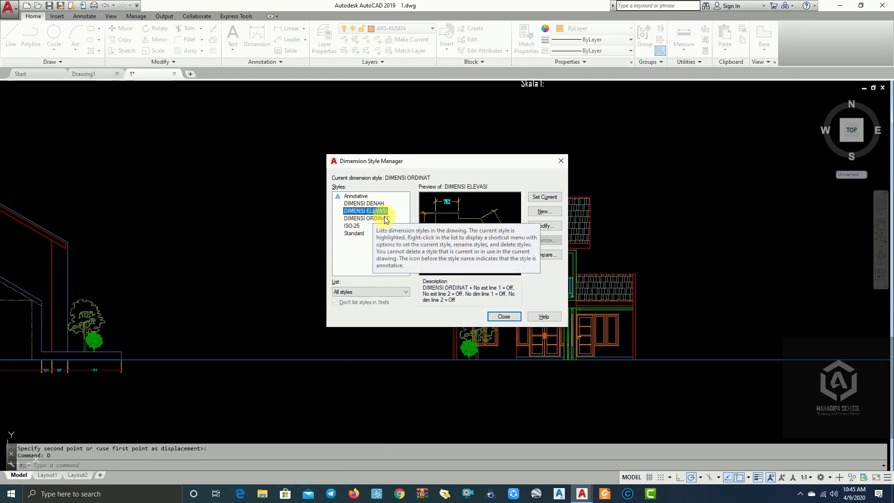
left_click(505, 317)
left_click(425, 30)
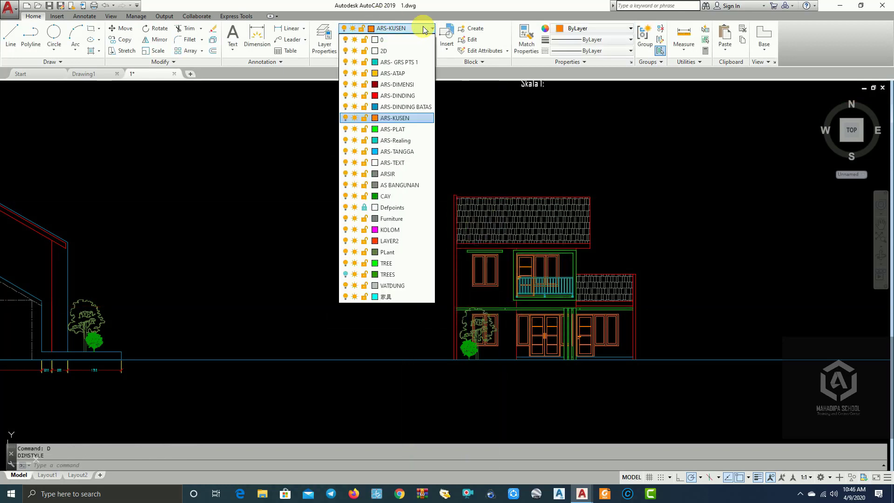
left_click(396, 84)
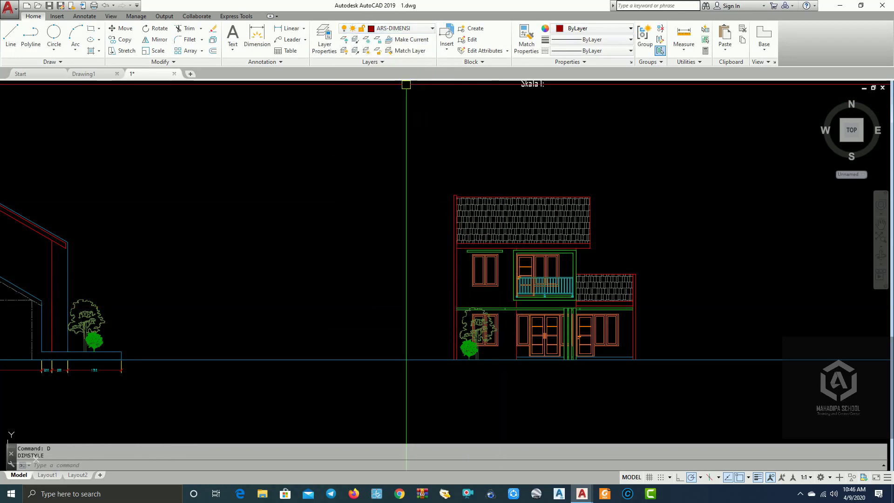
Add a linear dimension across the thickness of the tiled-roof elevation's outer left wall, placed below the ground line.
scroll(358, 285, "down", 3)
scroll(232, 234, "up", 5)
mouse_move(232, 233)
middle_mouse_down()
mouse_move(171, 238)
mouse_move(155, 262)
middle_mouse_up()
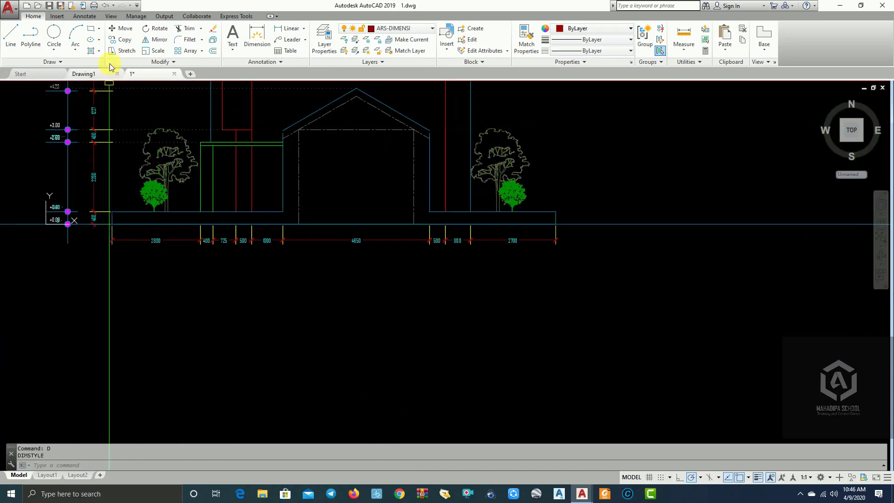
left_click(85, 18)
left_click(202, 51)
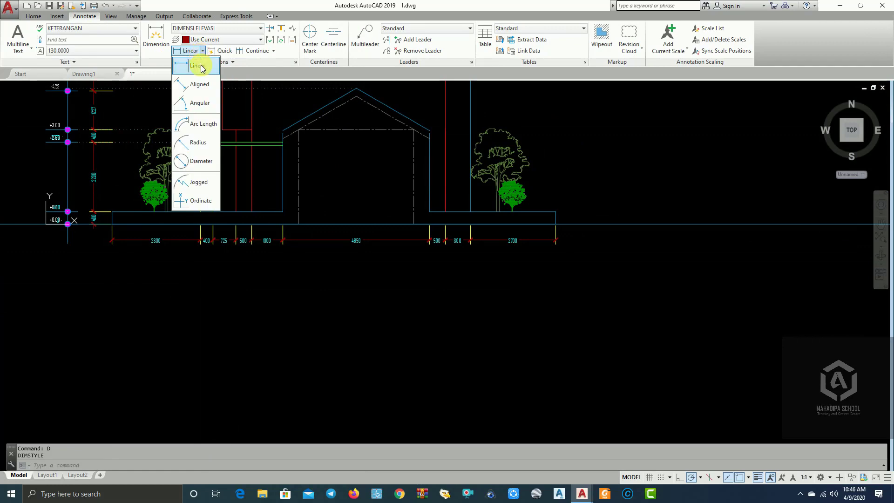
left_click(191, 81)
scroll(619, 413, "down", 3)
scroll(506, 378, "up", 5)
scroll(506, 378, "up", 8)
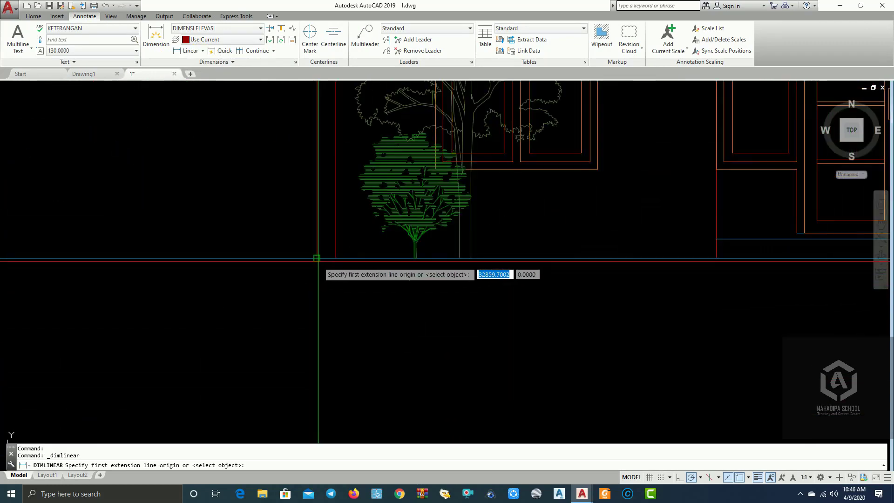
left_click(317, 258)
left_click(335, 258)
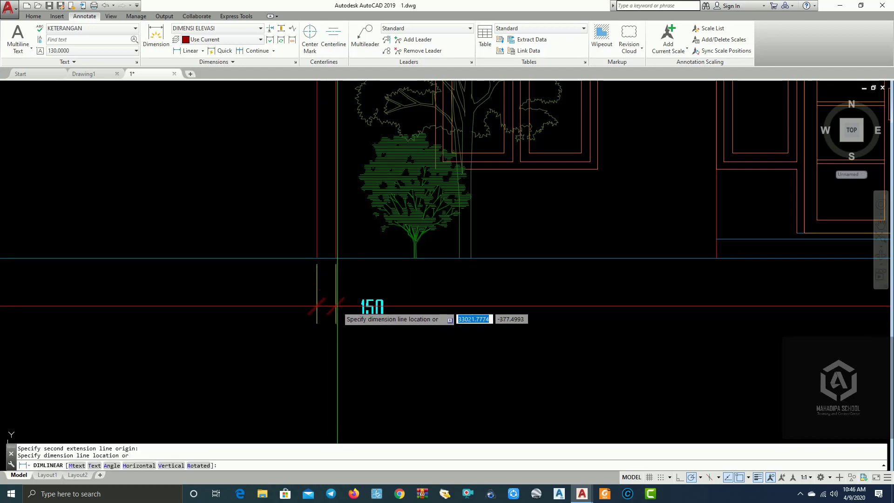
left_click(337, 306)
Centre the left wall dimension's text between its extension lines and adjust the dimension line's distance below the ground line.
left_click(362, 308)
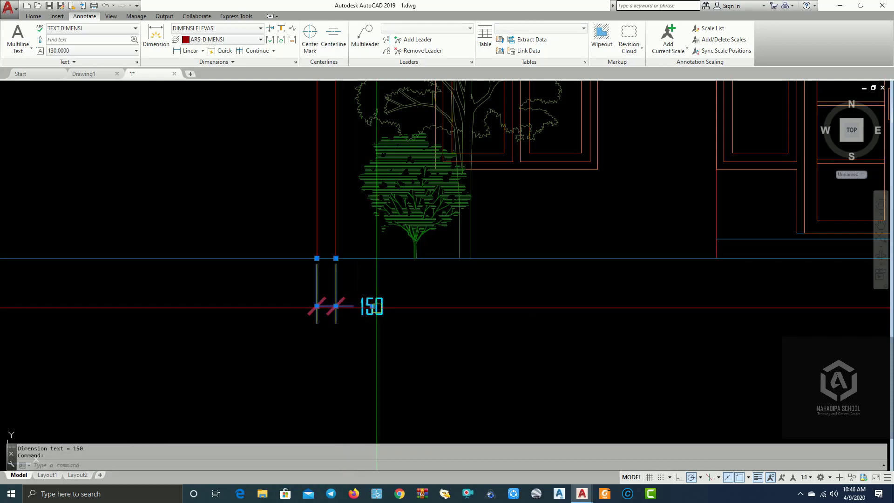
left_click(375, 307)
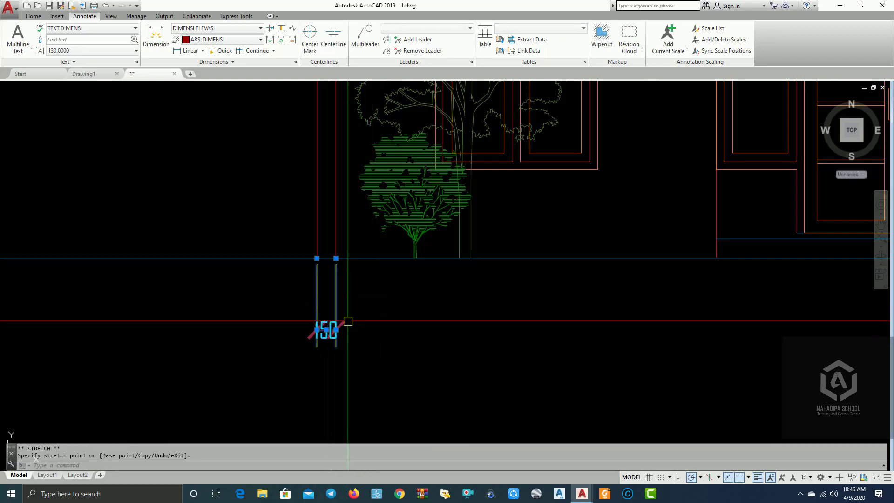
scroll(320, 331, "up", 2)
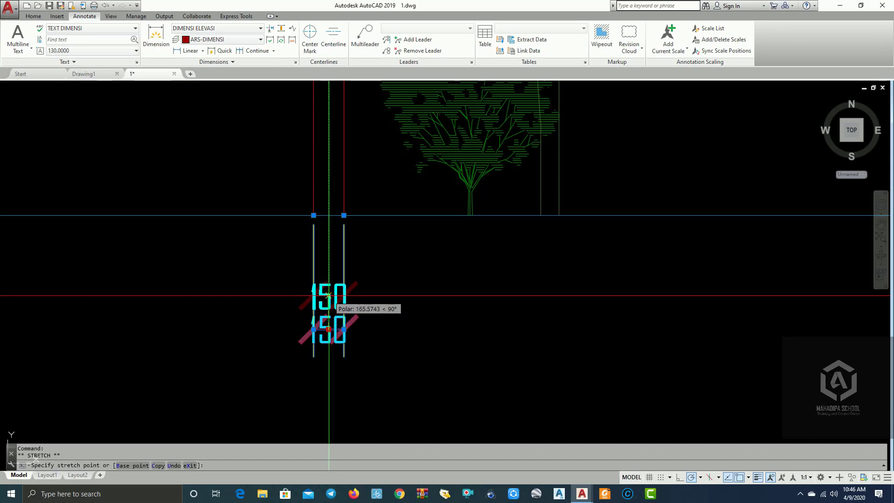
scroll(407, 297, "down", 2)
scroll(408, 296, "down", 3)
scroll(367, 298, "up", 5)
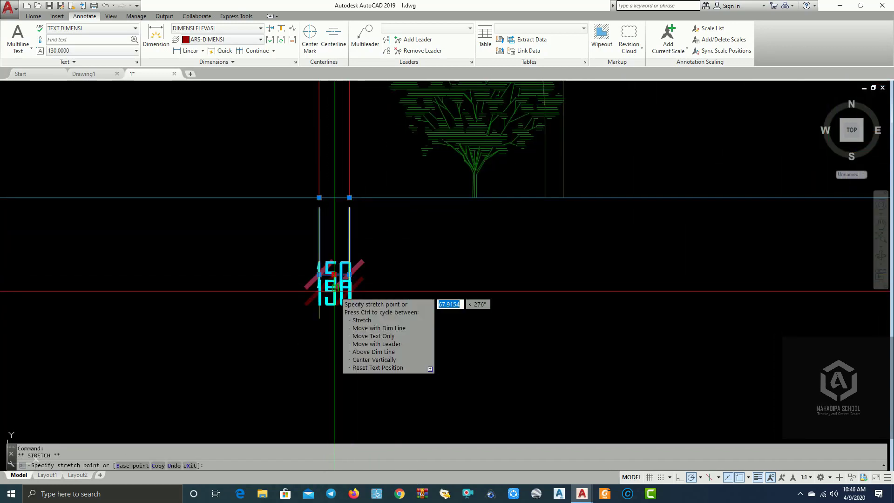
scroll(479, 329, "down", 4)
scroll(396, 311, "up", 3)
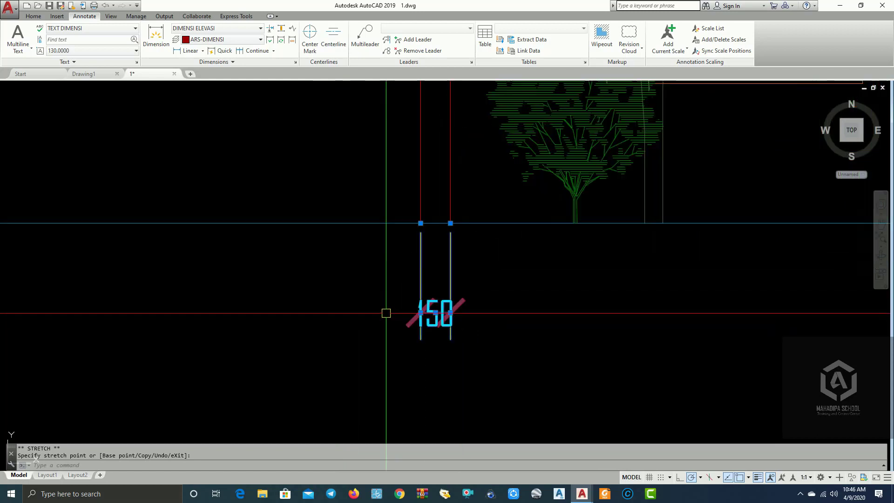
left_click(434, 298)
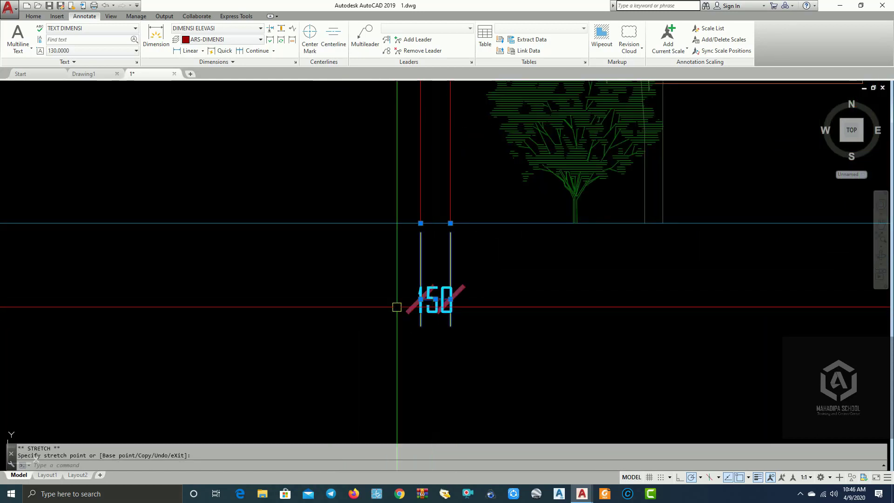
Continue the dimension chain from the outer left wall to both edges of the left ground-floor window.
left_click(276, 51)
left_click(273, 69)
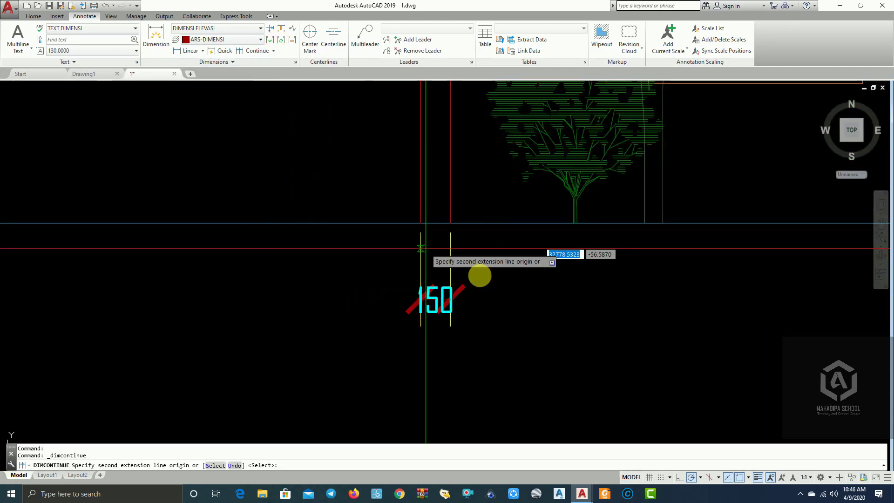
scroll(535, 289, "down", 4)
scroll(468, 326, "up", 4)
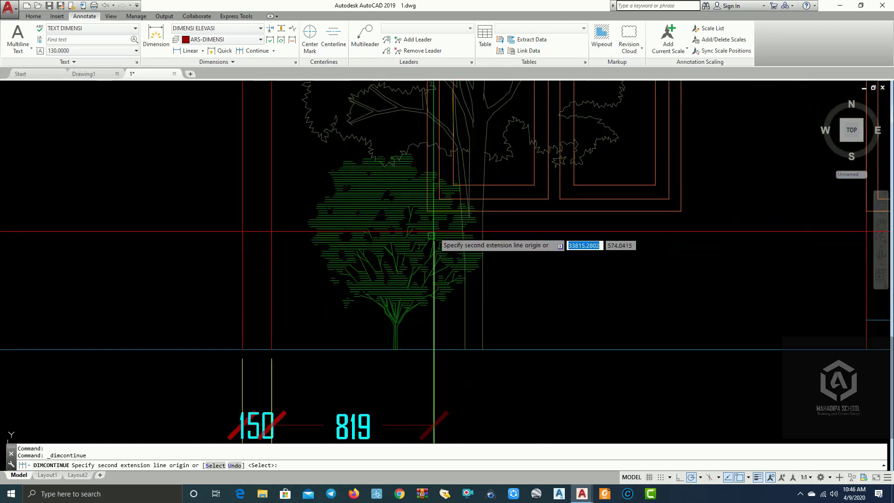
scroll(425, 205, "up", 2)
left_click(423, 201)
scroll(500, 289, "down", 3)
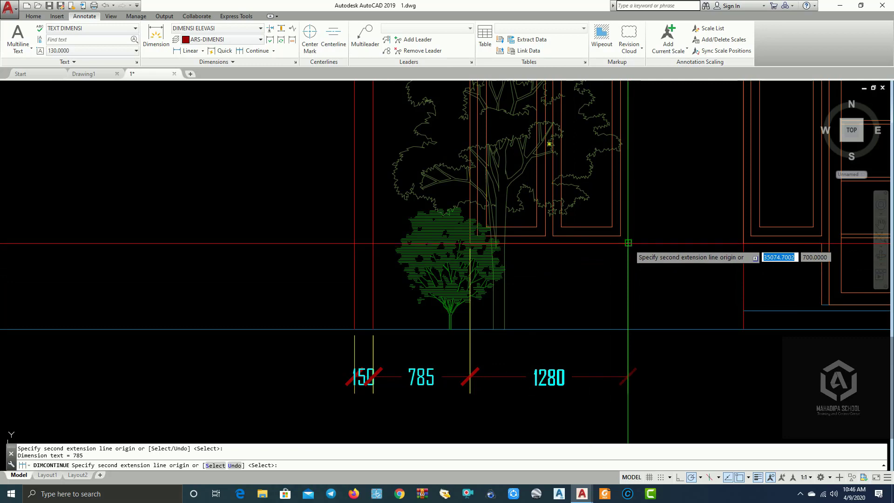
left_click(628, 254)
Continue the chain to the left edge of the central window, the double door's left frame edge and its centre line.
middle_click_drag(642, 288, 520, 272)
mouse_move(579, 338)
middle_mouse_down()
mouse_move(515, 337)
mouse_move(387, 365)
middle_mouse_up()
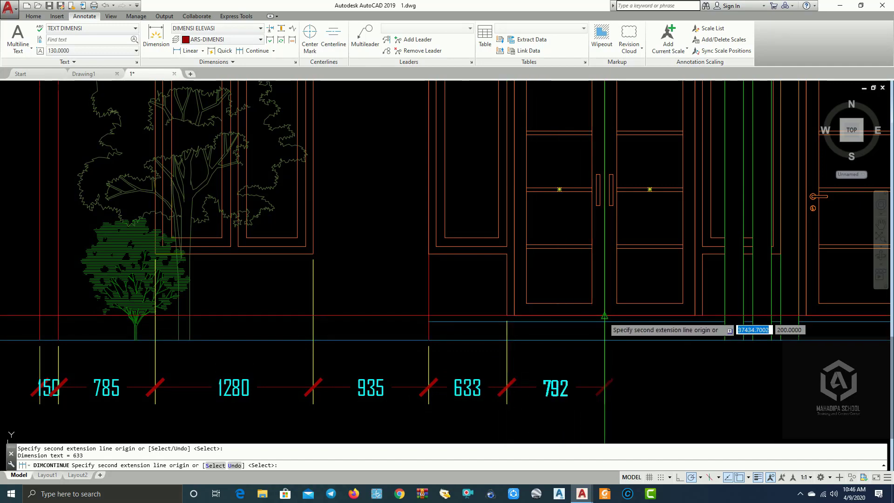
left_click(604, 315)
Continue the chain to the double door's right frame edge and across the edges of the green columns beside it.
scroll(534, 350, "down", 2)
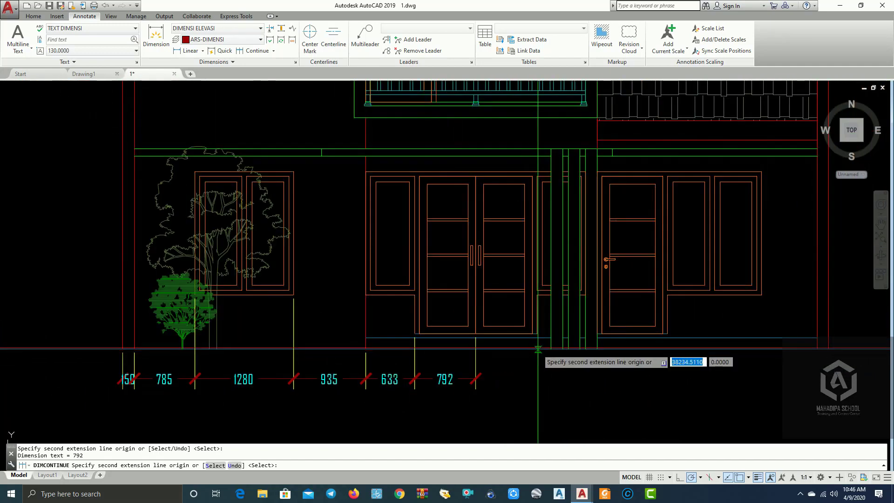
scroll(538, 349, "up", 2)
middle_click_drag(524, 354, 435, 344)
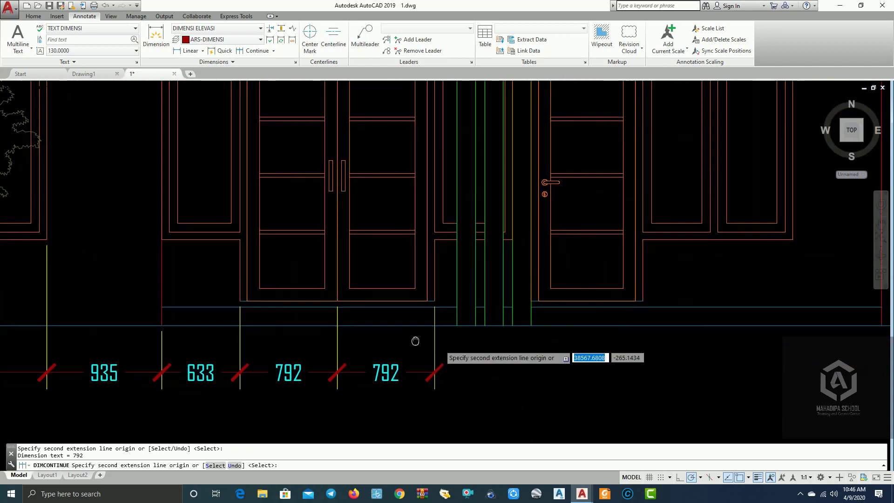
scroll(435, 345, "up", 2)
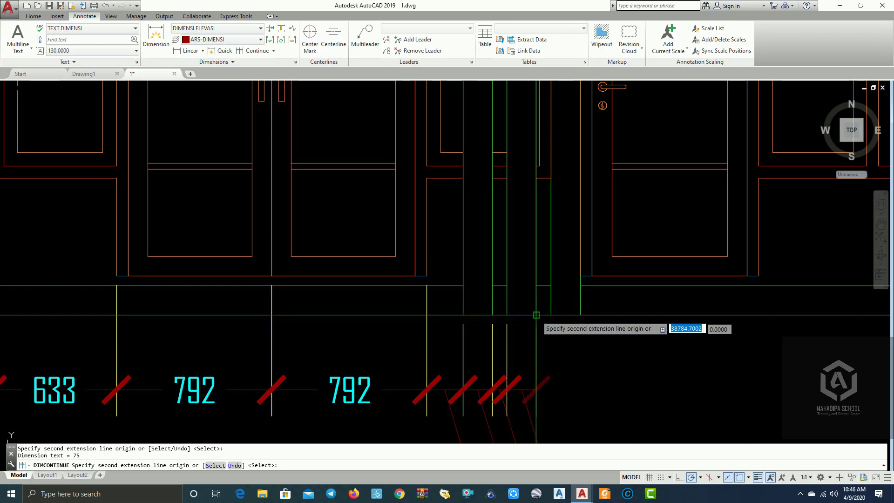
left_click(580, 315)
Finish the dimension chain at the single door's right edge, the right window's outer edge and both faces of the outer right wall.
scroll(651, 279, "down", 2)
middle_click_drag(688, 299, 525, 319)
scroll(545, 296, "up", 2)
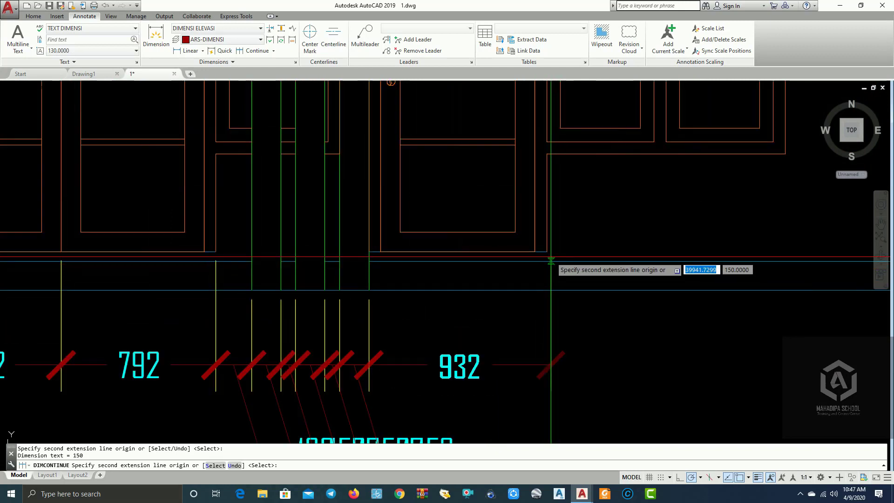
left_click(546, 255)
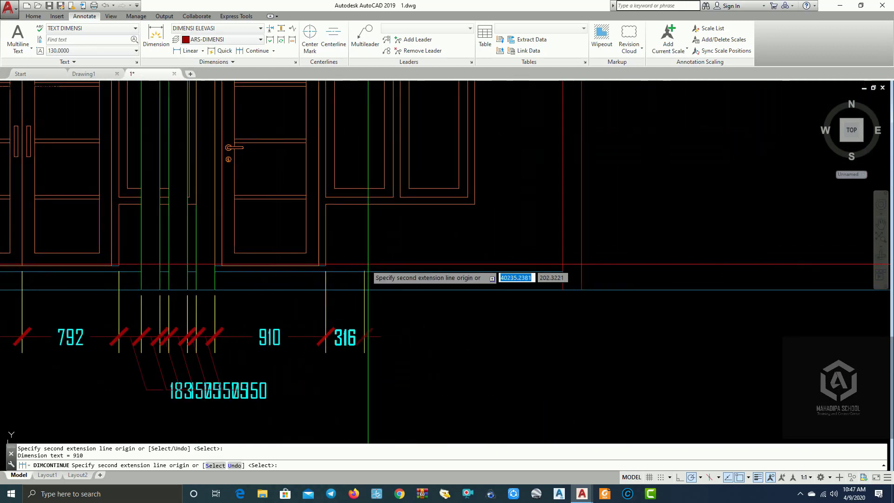
left_click(475, 211)
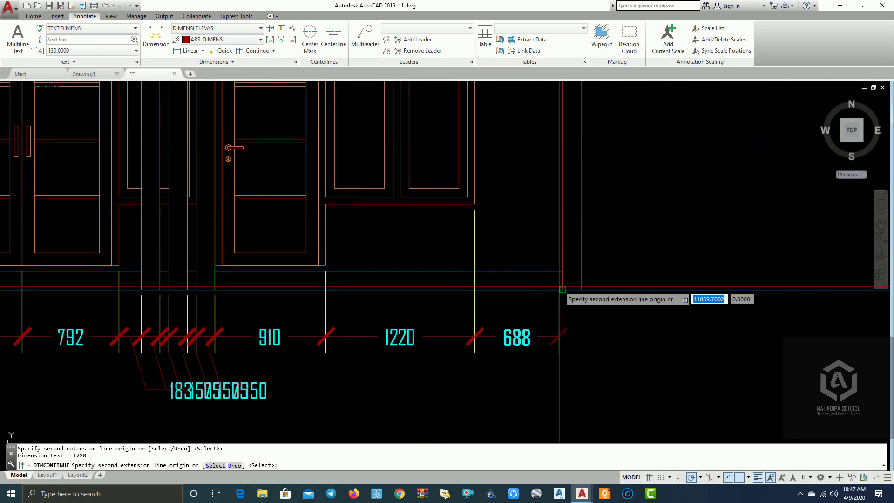
left_click(562, 290)
scroll(513, 309, "down", 5)
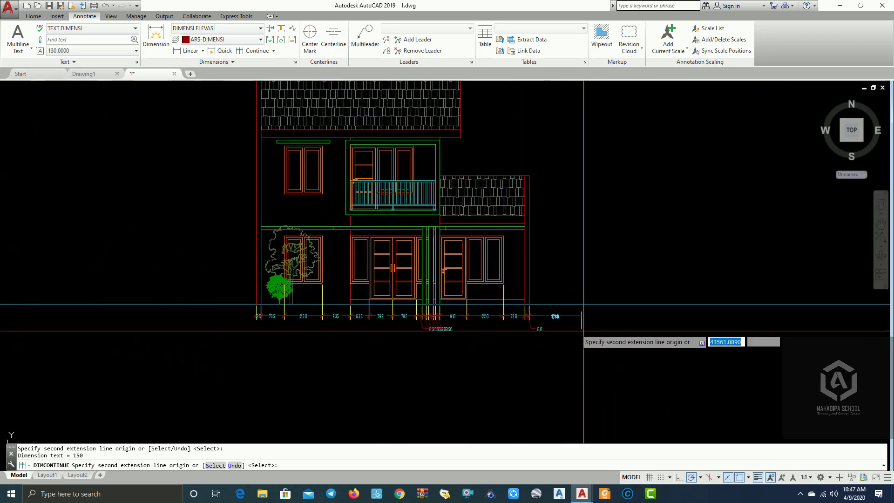
key("Return")
scroll(433, 331, "up", 8)
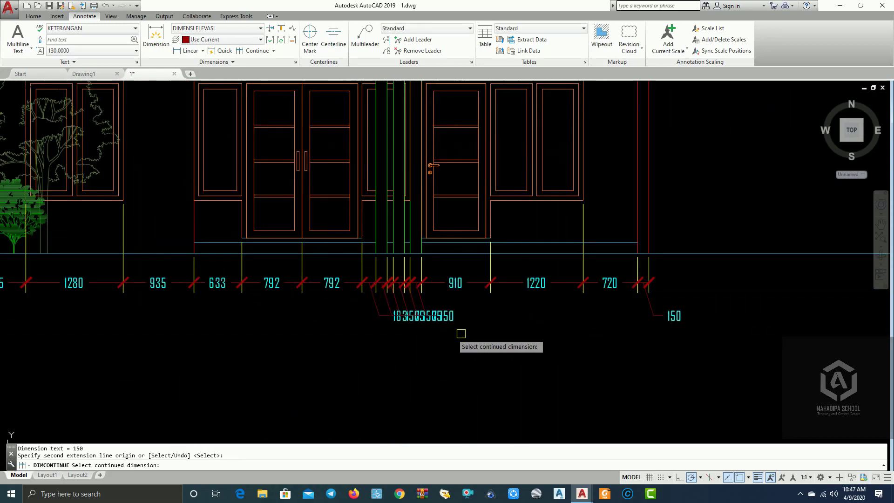
key("Escape")
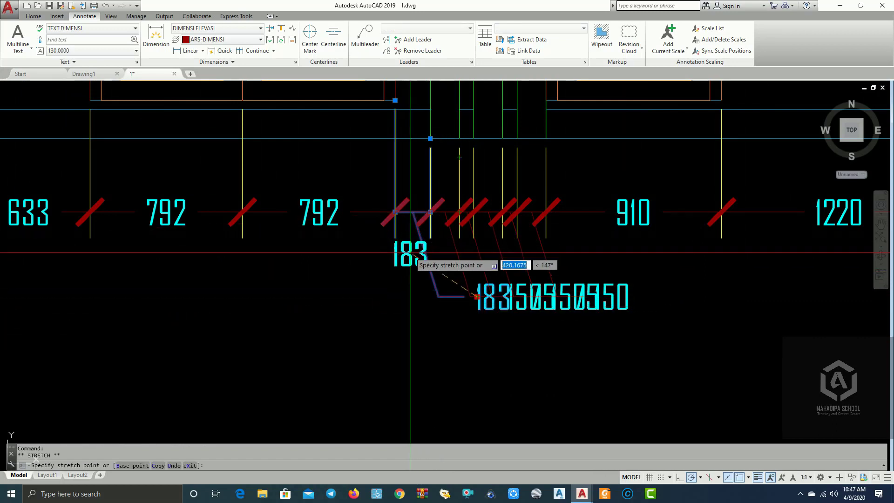
Move the 183 and adjacent 150 dimension texts from the crowded column group to just beneath their own dimension segments.
scroll(407, 252, "up", 4)
key("Escape")
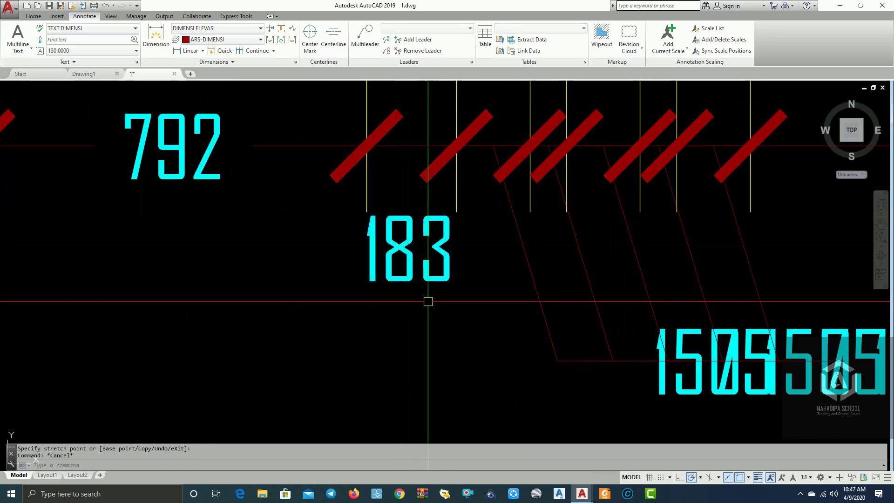
left_click(551, 343)
left_click(656, 360)
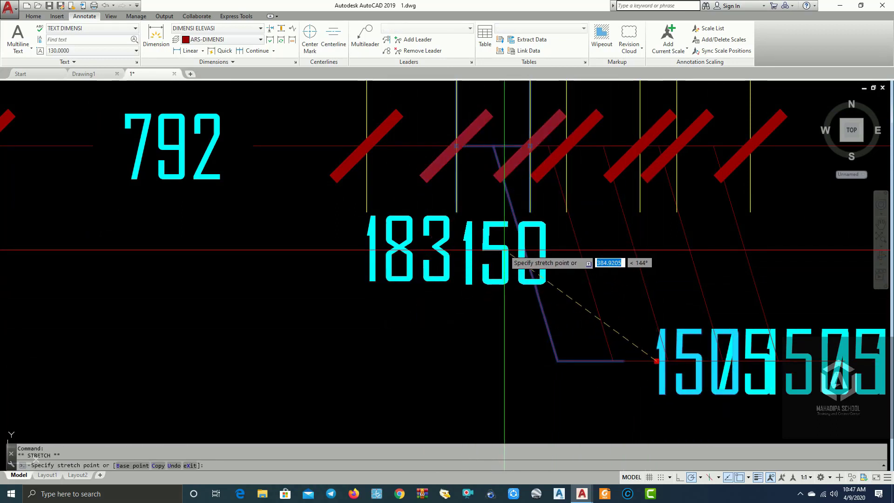
key("Escape")
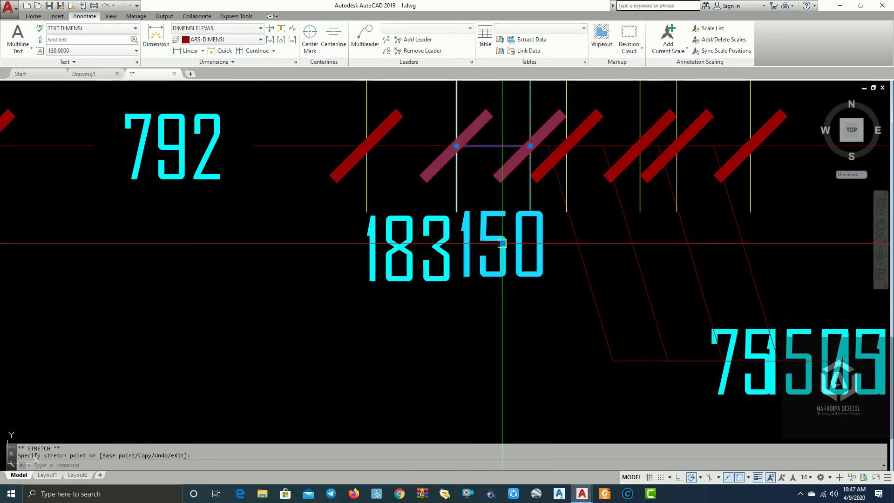
Move the first 75 dimension text in the column group back beneath the dimension line, just below and right of the neighbouring 150 text.
scroll(528, 301, "down", 4)
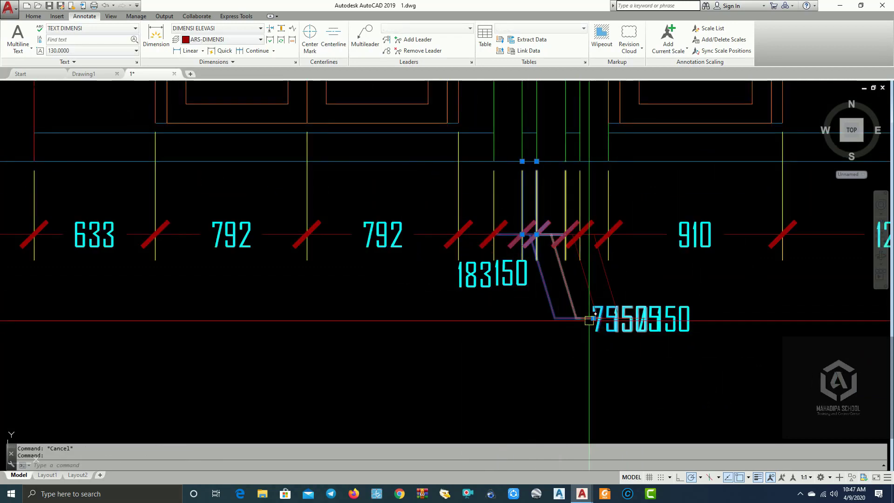
left_click(592, 315)
scroll(526, 291, "up", 4)
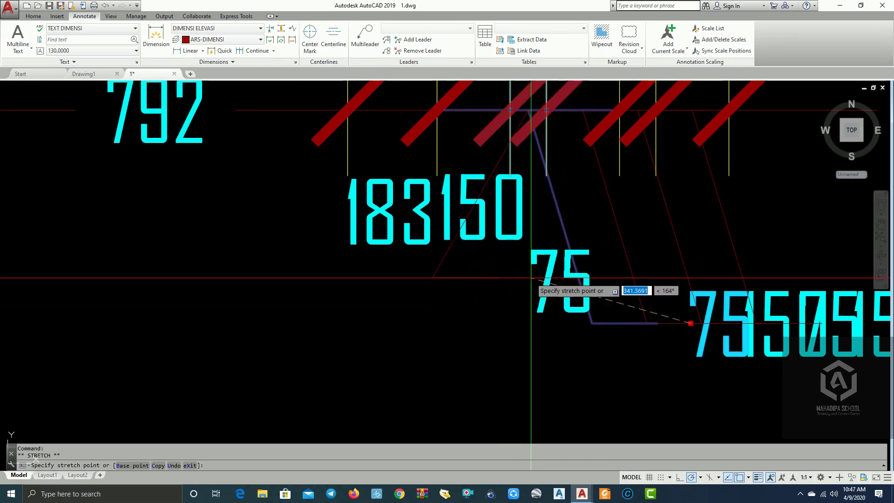
scroll(533, 277, "up", 4)
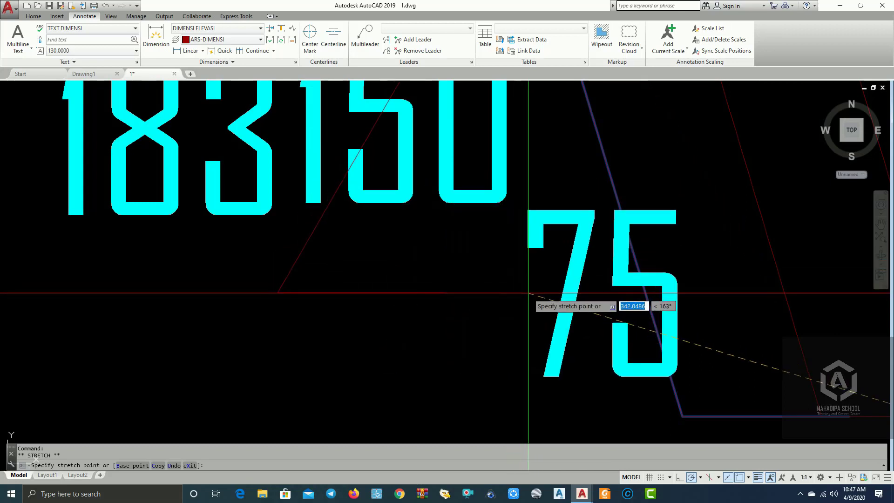
key("Escape")
scroll(549, 312, "down", 6)
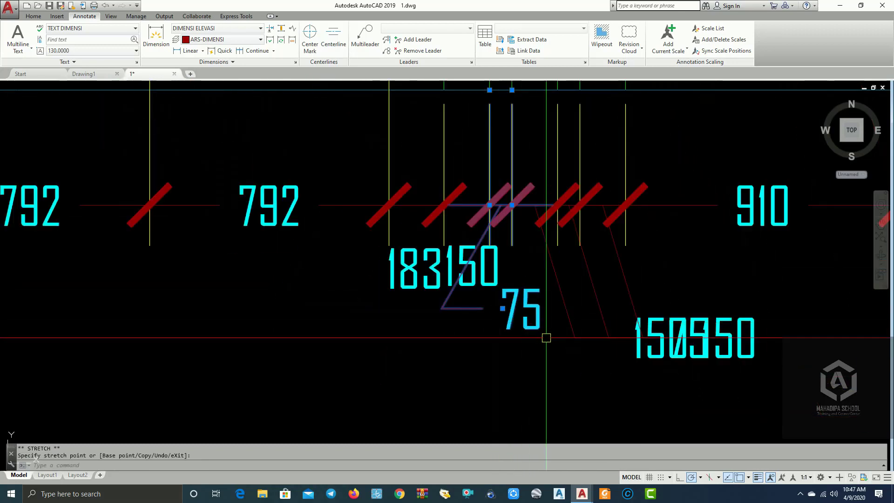
Move the 150 text of the middle column segment clear of the overlapping texts, down to just below and right of the relocated 75 text.
middle_click_drag(560, 343, 446, 299)
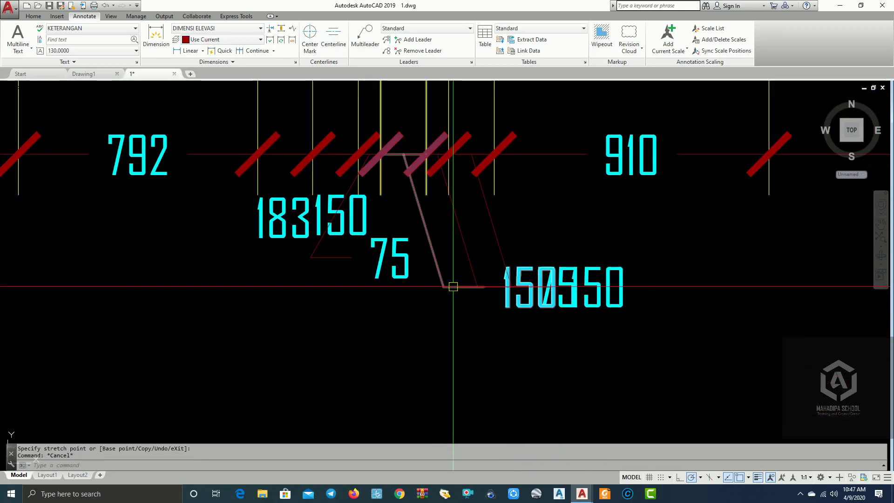
left_click(505, 288)
left_click(505, 287)
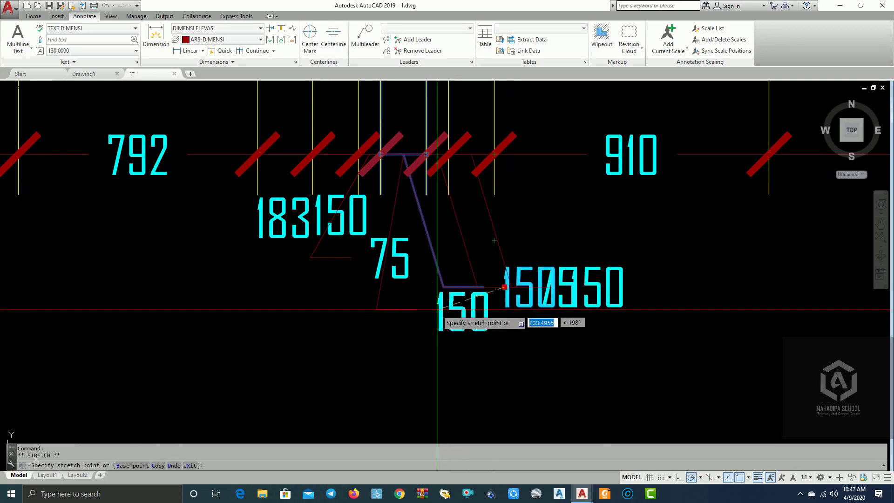
left_click(442, 310)
scroll(449, 305, "down", 5)
scroll(485, 298, "up", 5)
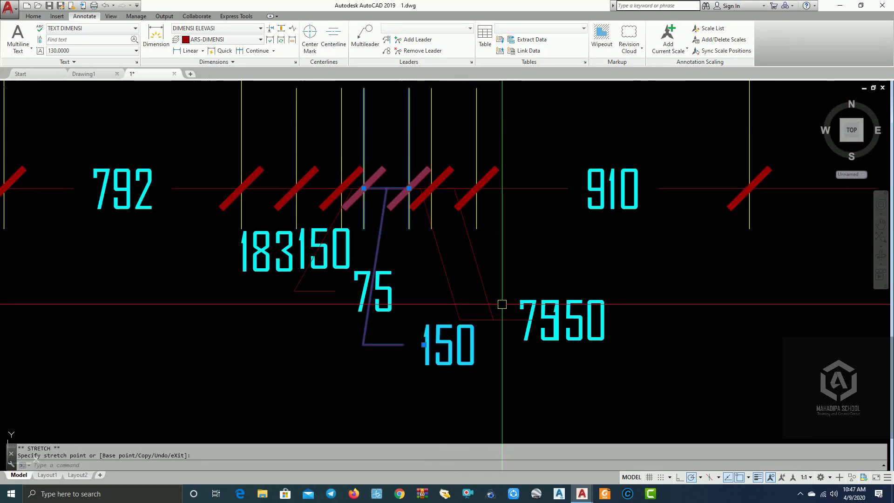
Move the 150 text of the rightmost column segment up to just beneath its own dimension segment, away from the remaining 75 text.
left_click(552, 320)
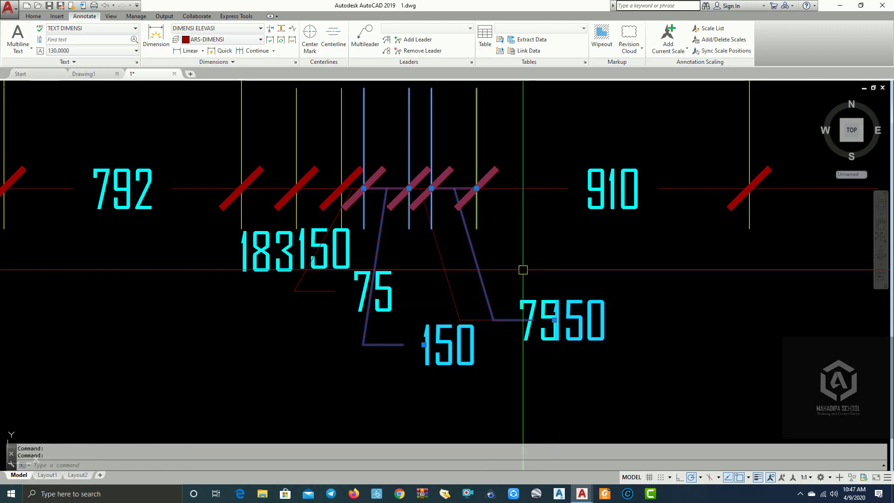
left_click(554, 320)
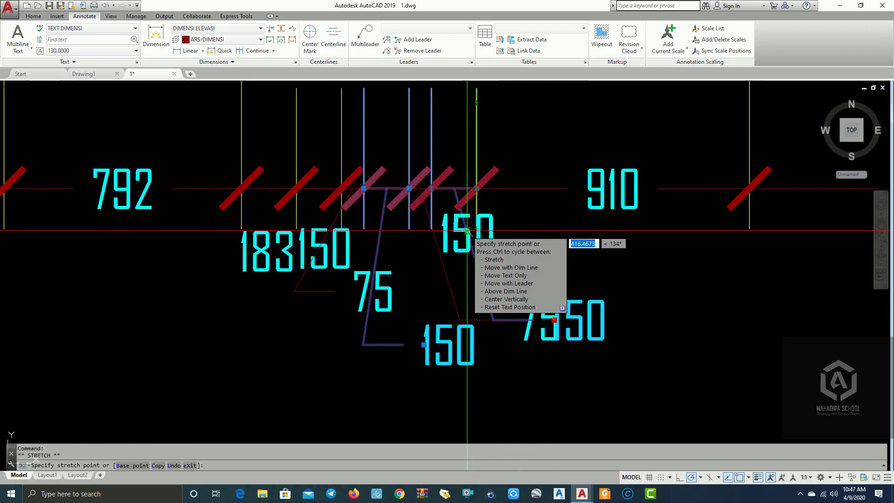
left_click(468, 231)
key("Escape")
scroll(538, 284, "down", 3)
mouse_move(557, 309)
middle_mouse_down()
mouse_move(445, 313)
mouse_move(449, 330)
middle_mouse_up()
scroll(608, 332, "up", 4)
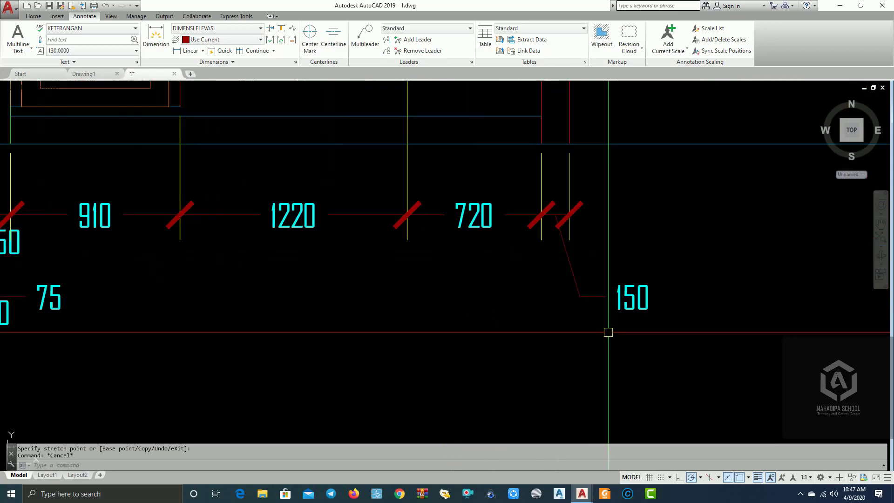
Move the outer right wall's 150 dimension text to directly beneath its own segment at the end of the chain.
left_click(601, 299)
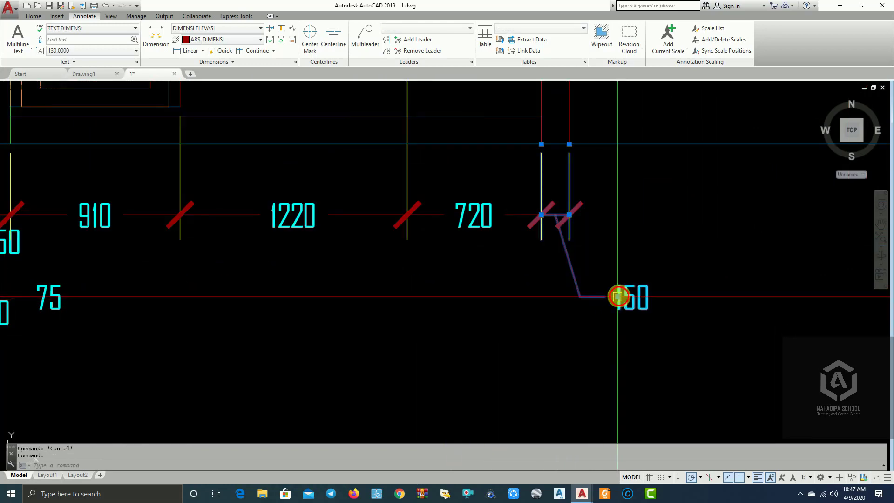
left_click(618, 296)
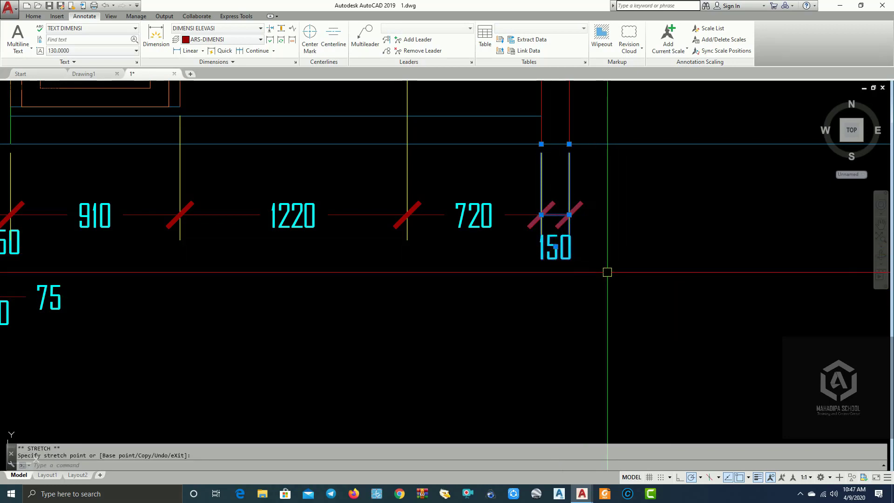
key("Escape")
scroll(608, 273, "down", 8)
middle_click_drag(599, 299, 585, 321)
scroll(535, 317, "up", 4)
middle_click_drag(515, 303, 543, 327)
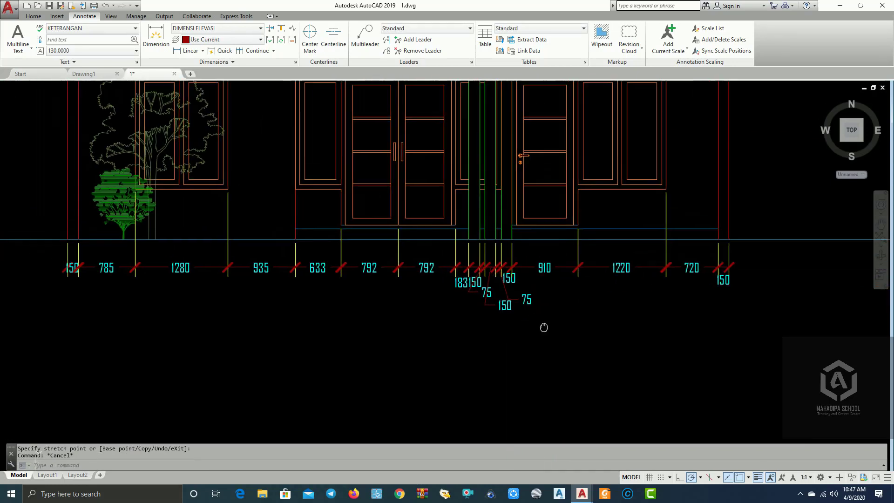
scroll(544, 327, "down", 4)
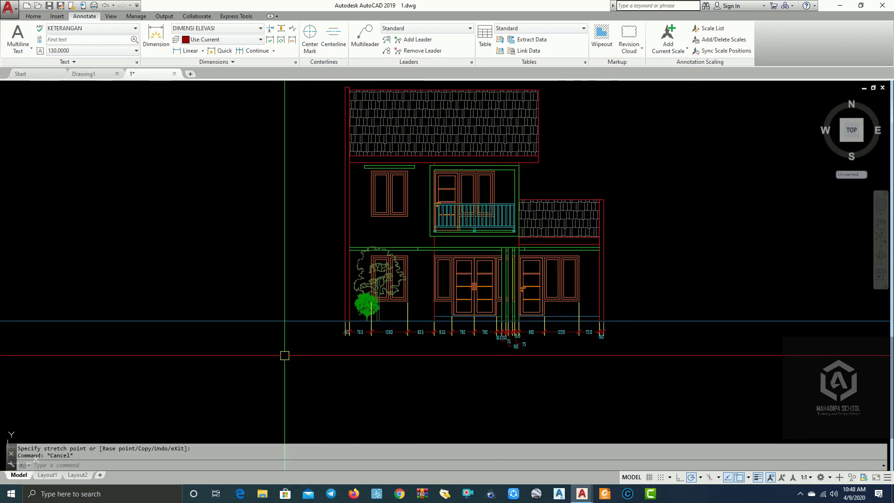
Place a vertical linear dimension left of the house, from the ground line at the outer left wall to the raised floor line.
scroll(329, 323, "up", 4)
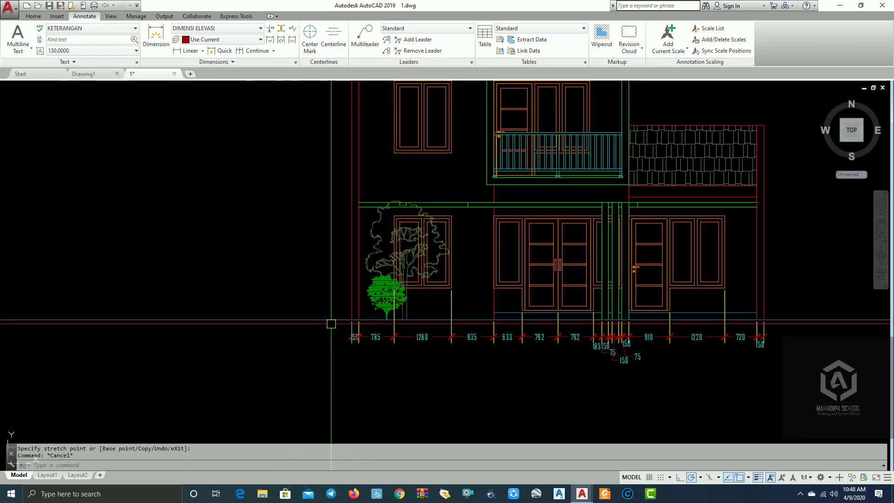
left_click(178, 53)
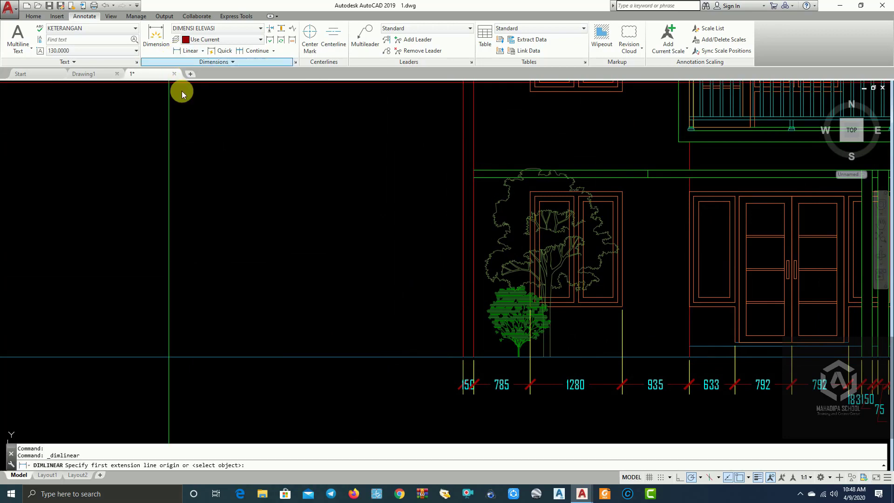
scroll(474, 363, "up", 2)
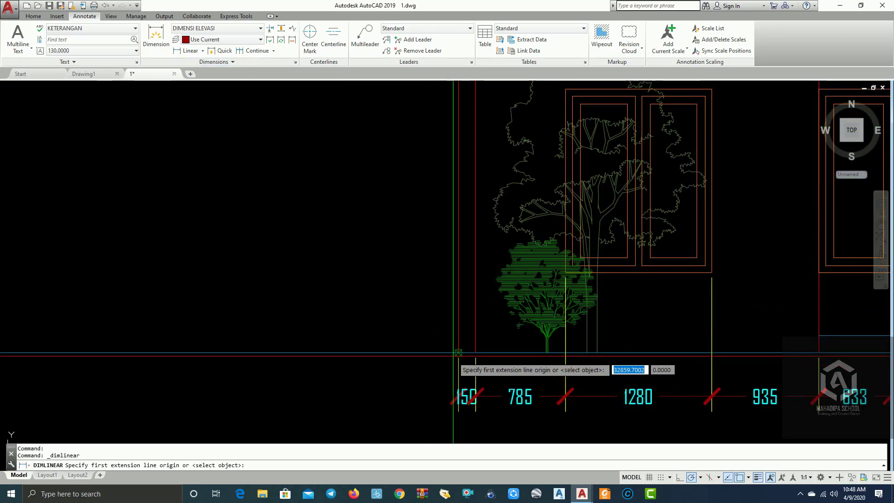
left_click(457, 353)
scroll(341, 344, "down", 4)
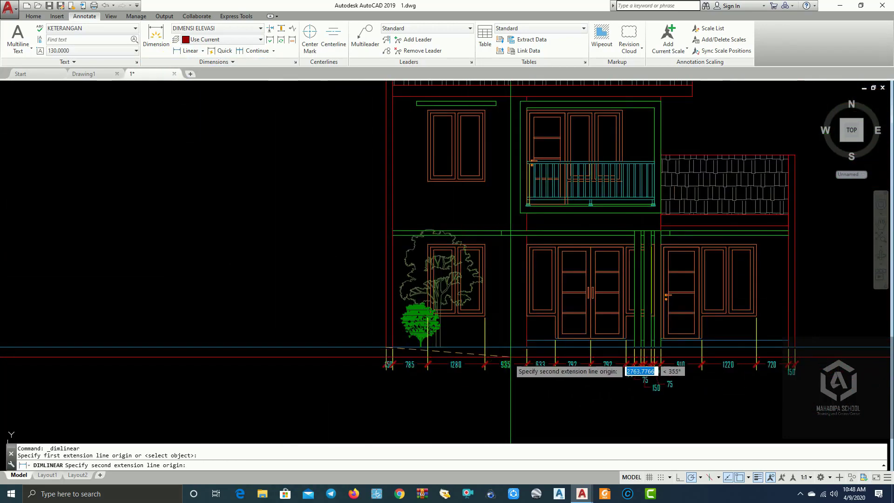
scroll(517, 352, "up", 2)
left_click(527, 347)
scroll(282, 344, "up", 3)
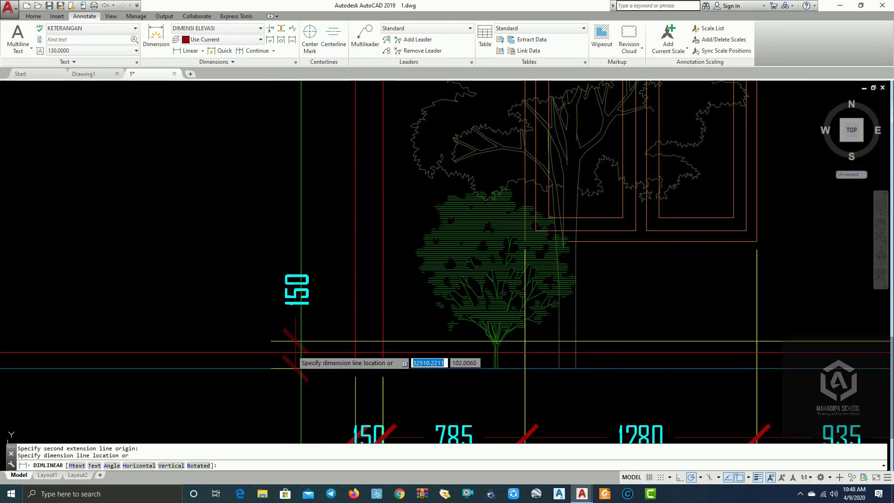
scroll(308, 377, "up", 3)
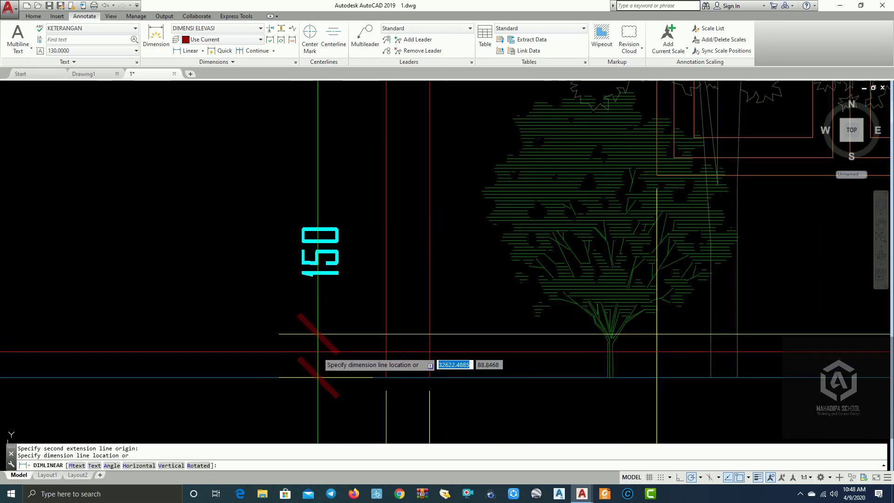
scroll(308, 350, "down", 4)
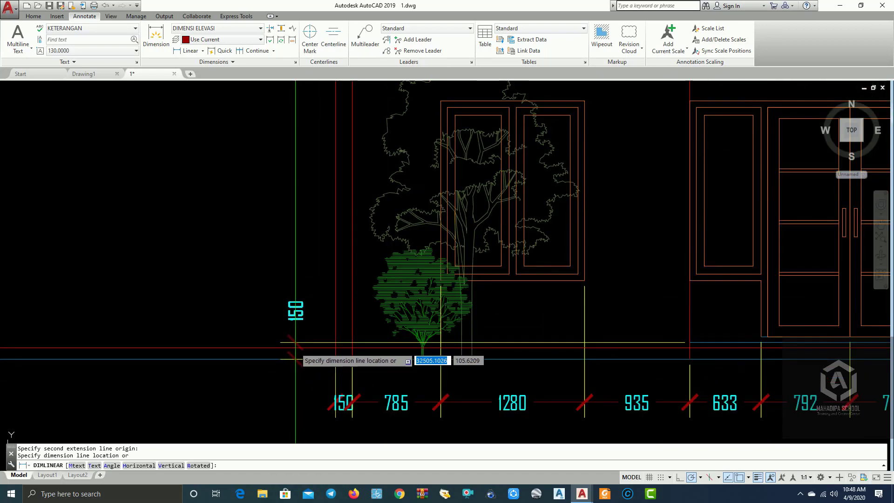
left_click(295, 348)
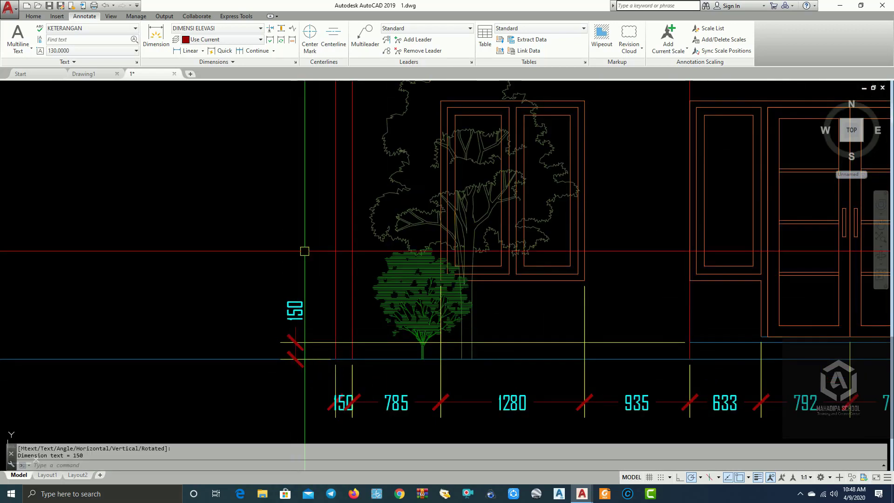
Continue the vertical chain to the double door's bottom edge and to the bottom and top edges of the ground-floor windows.
left_click(239, 52)
scroll(760, 335, "up", 2)
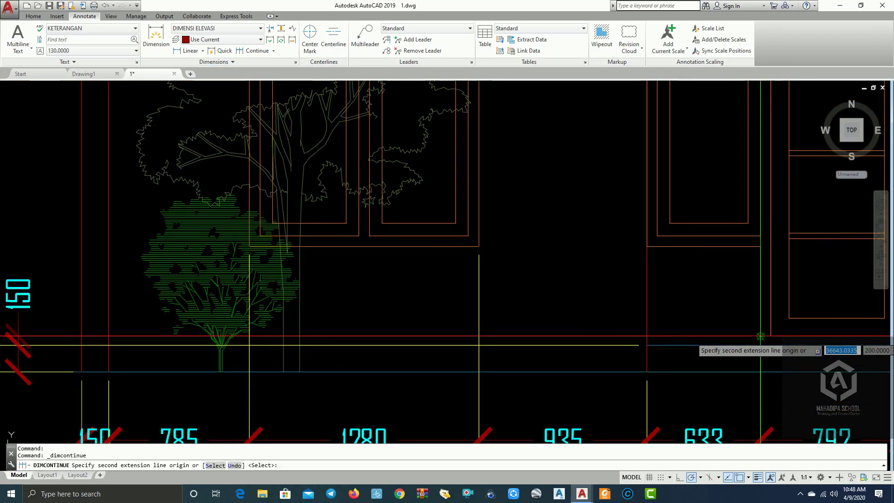
left_click(647, 246)
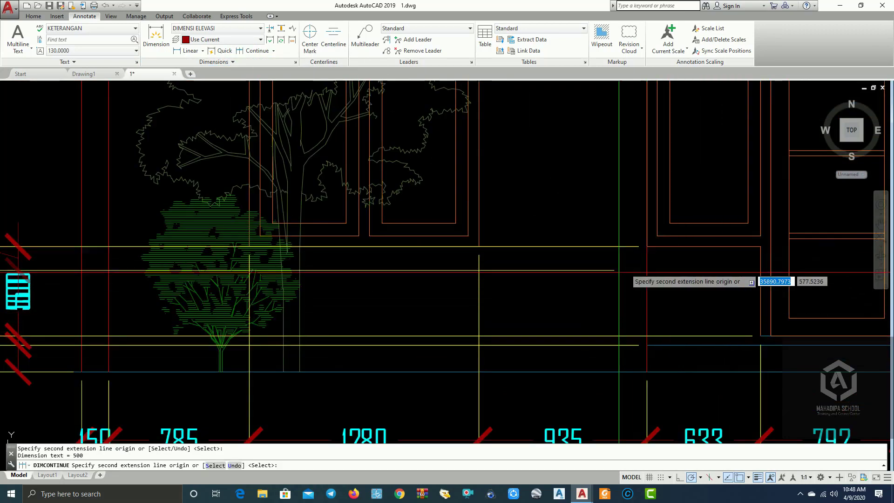
scroll(525, 291, "down", 3)
mouse_move(489, 286)
middle_mouse_down()
mouse_move(450, 306)
mouse_move(371, 315)
mouse_move(375, 324)
middle_mouse_up()
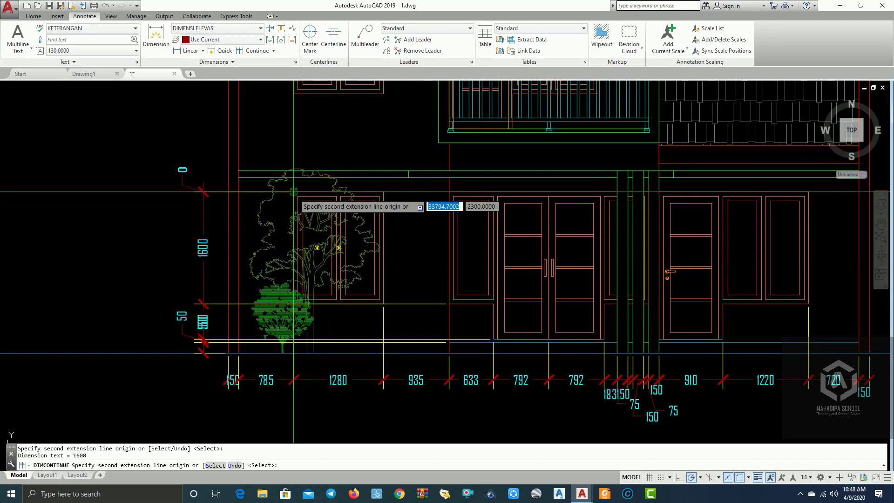
Continue the vertical chain to the green beam's top edge, the balcony frame's bottom edge and the upper window's top edge.
scroll(293, 191, "up", 5)
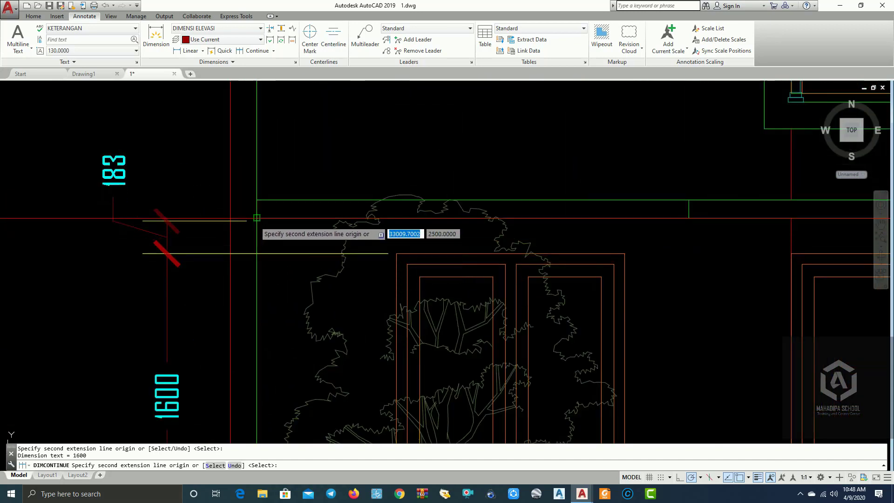
left_click(257, 200)
scroll(256, 200, "down", 5)
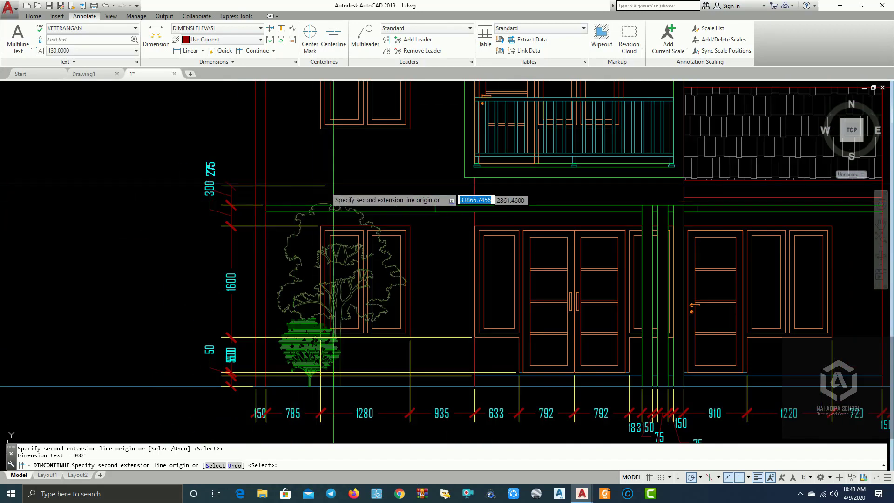
scroll(261, 274, "up", 3)
middle_click_drag(274, 277, 258, 277)
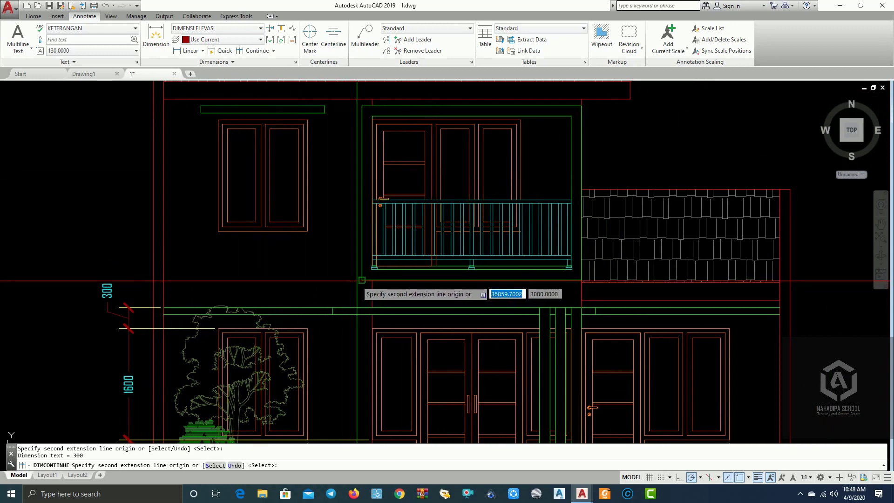
left_click(361, 280)
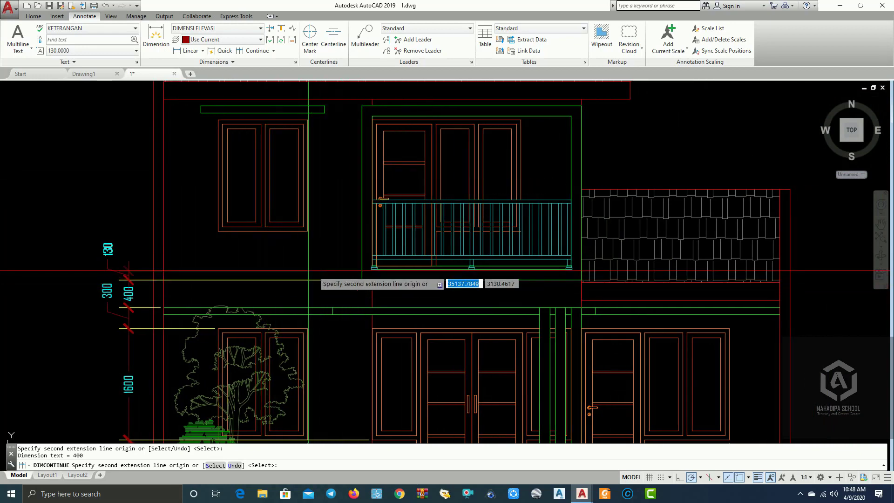
middle_click_drag(298, 278, 315, 333)
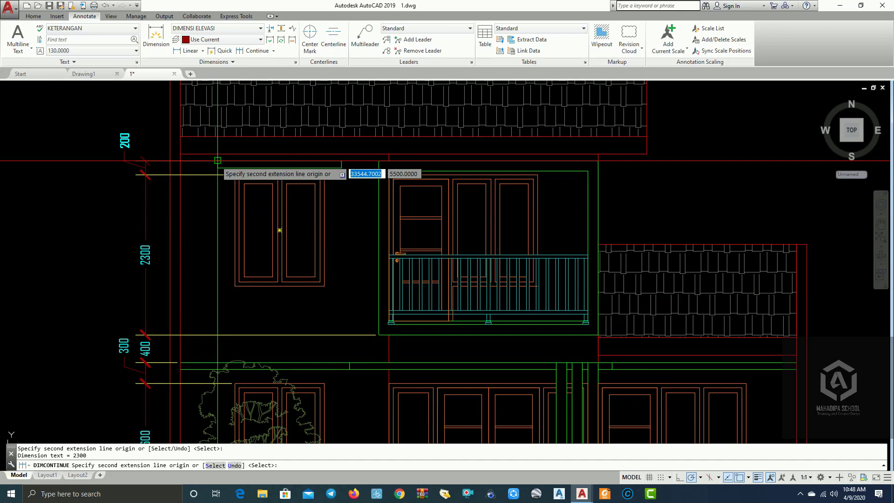
Finish the vertical chain at the top of the green canopy above the upper window and at the top of the tall left wall.
left_click(218, 160)
scroll(186, 185, "down", 2)
middle_click_drag(183, 186, 181, 289)
scroll(178, 185, "up", 4)
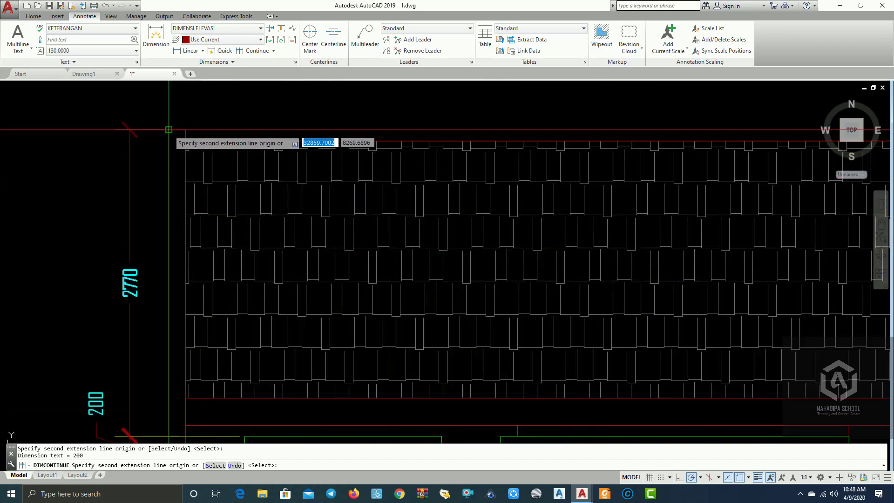
left_click(168, 130)
scroll(124, 216, "down", 5)
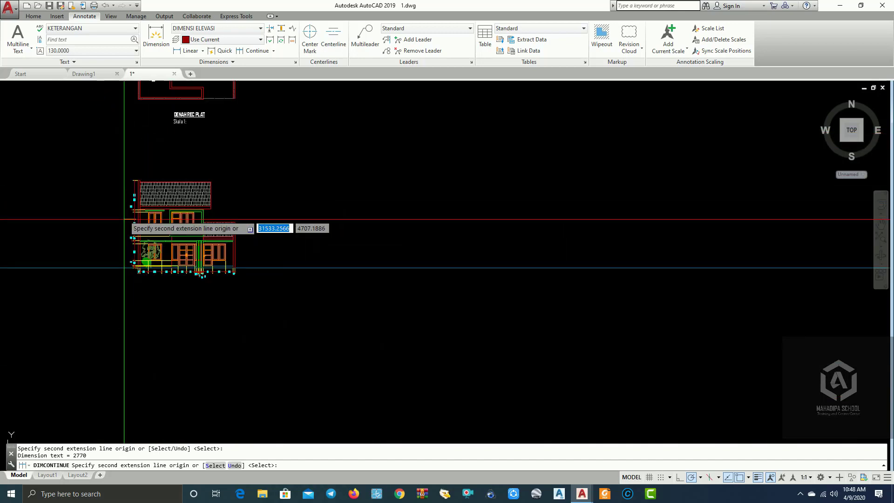
scroll(139, 261, "up", 3)
key("Escape")
Move the whole vertical dimension chain horizontally, farther left from the tiled-roof house's outer wall.
scroll(175, 287, "up", 8)
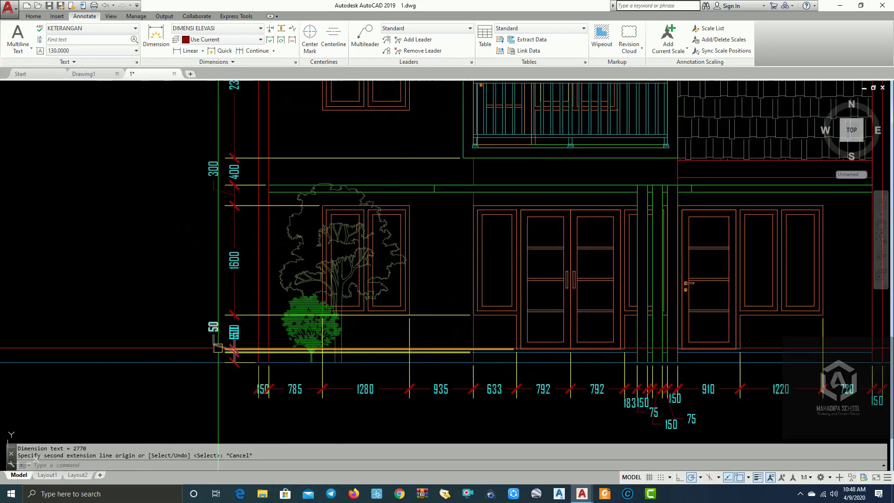
left_click(240, 361)
scroll(180, 239, "down", 8)
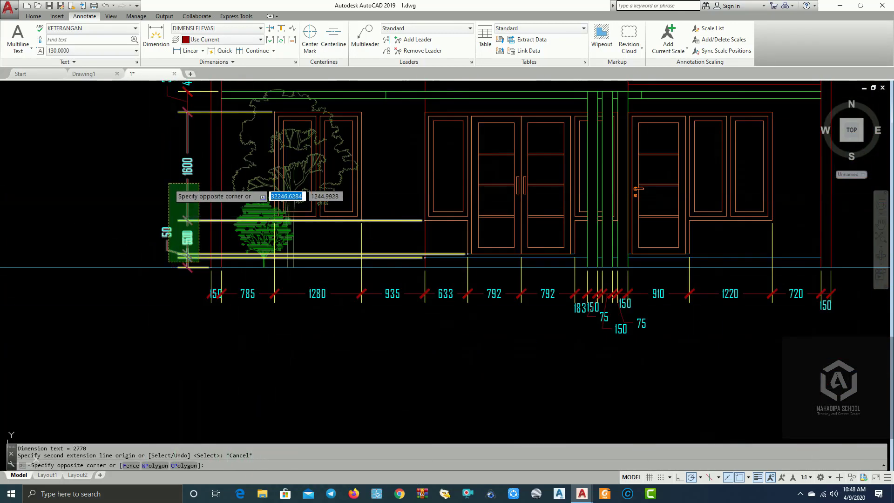
left_click(126, 135)
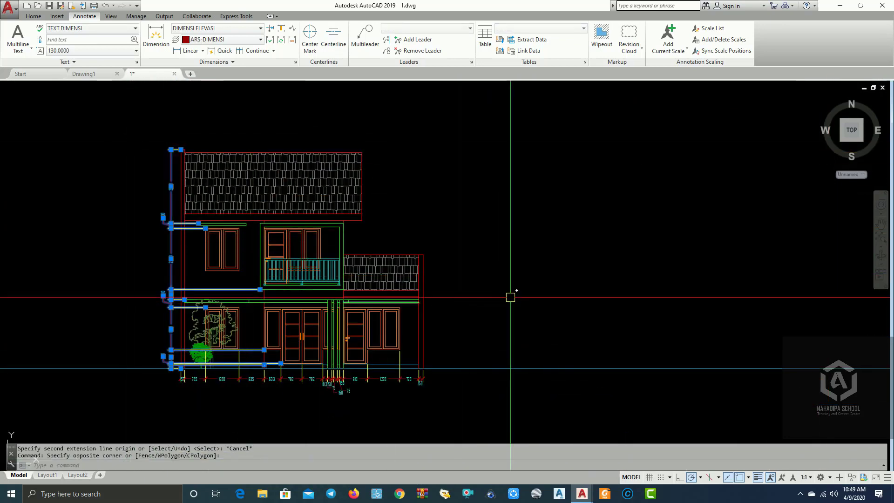
middle_click_drag(558, 293, 649, 291)
type("m")
key("Return")
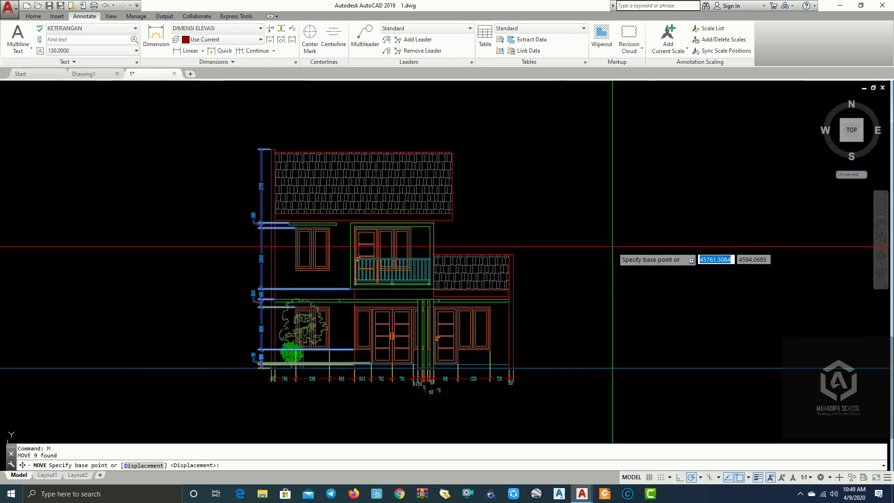
left_click(610, 247)
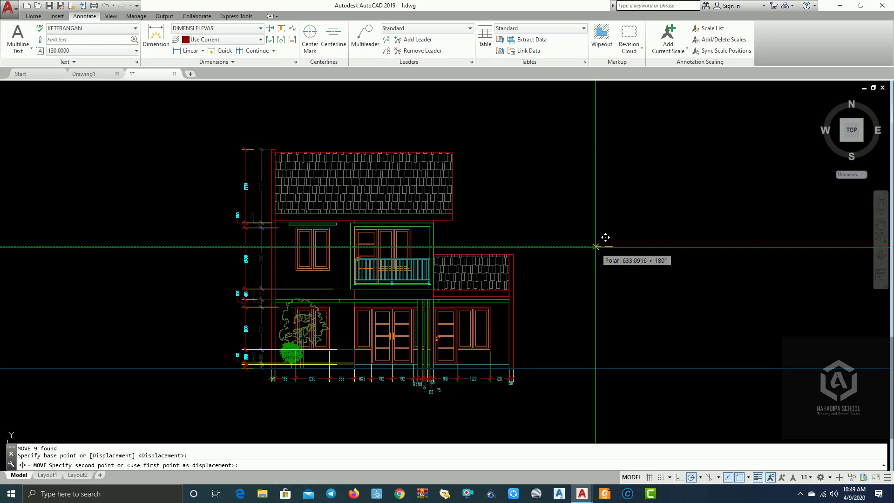
left_click(592, 246)
scroll(614, 247, "down", 3)
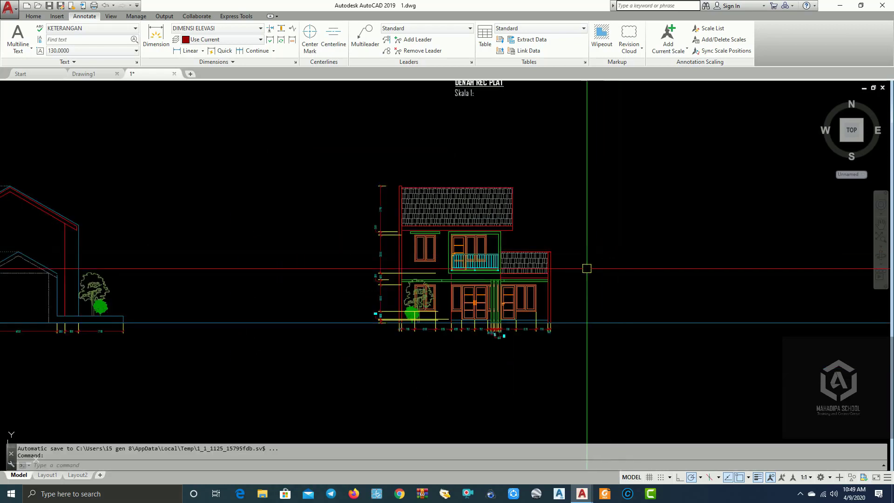
scroll(411, 306, "up", 10)
left_click(227, 321)
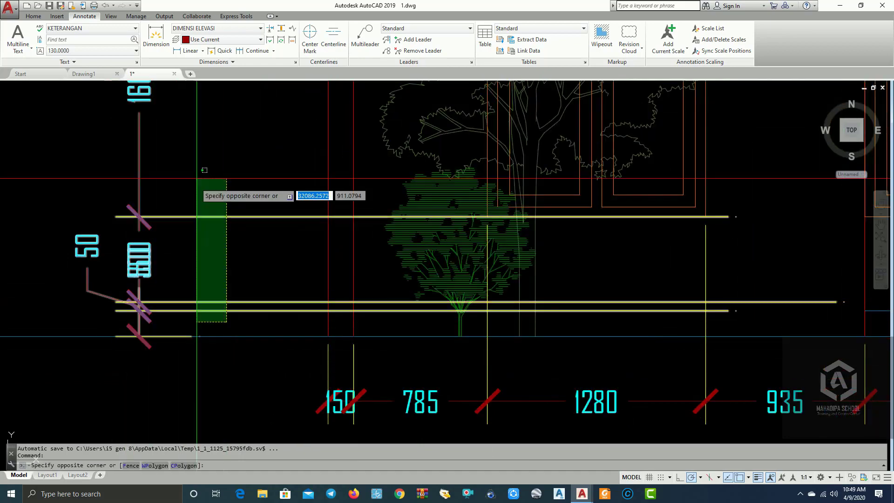
scroll(199, 174, "down", 4)
middle_click_drag(200, 172, 260, 305)
scroll(260, 306, "down", 7)
key("Escape")
Examine the gable elevation's vertical dimension chain and level markers as a reference for the tiled-roof elevation.
middle_click_drag(81, 263, 359, 206)
scroll(308, 251, "up", 6)
scroll(429, 263, "down", 2)
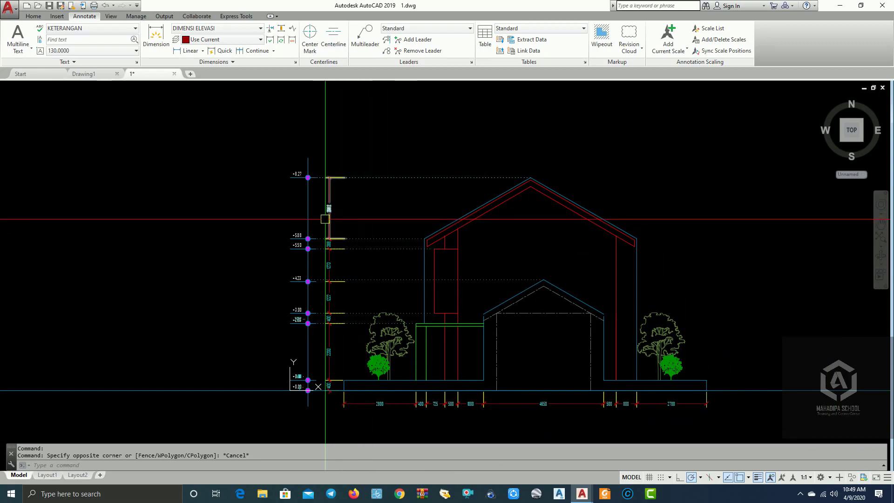
scroll(294, 218, "down", 3)
scroll(513, 237, "up", 3)
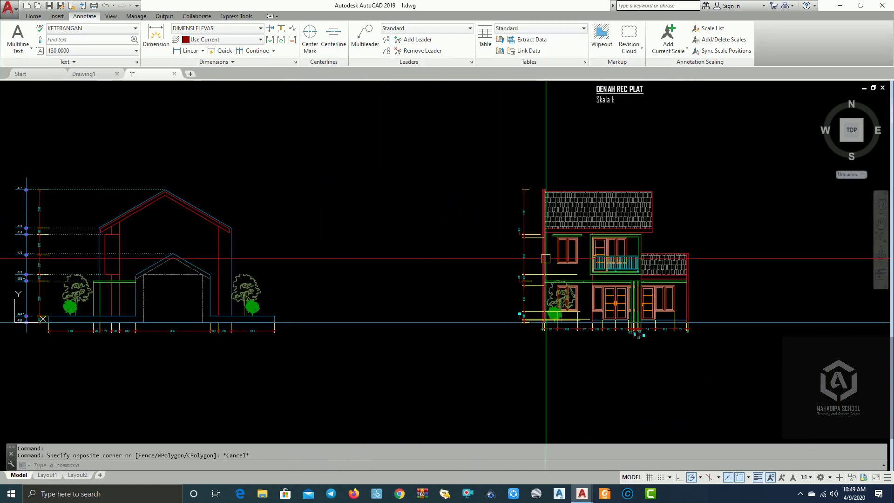
middle_click_drag(543, 256, 624, 257)
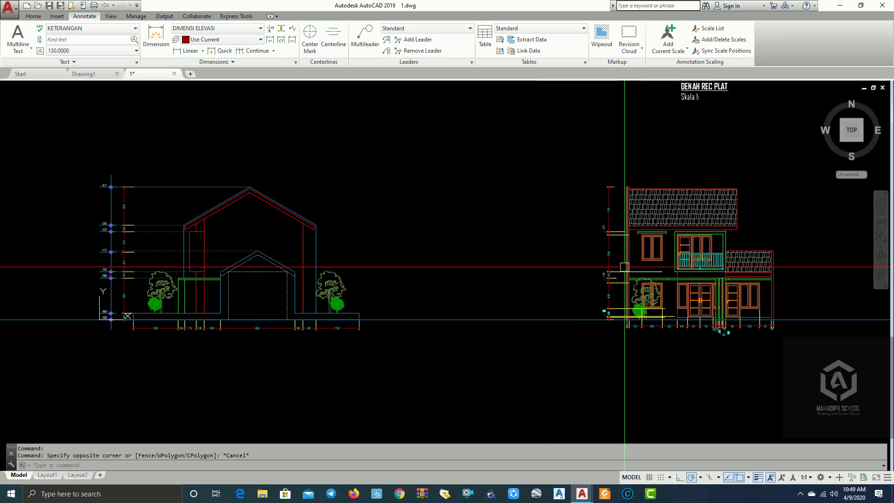
Draw a vertical construction line between the vertical dimension chain and the tiled-roof house's outer left wall.
scroll(625, 267, "up", 5)
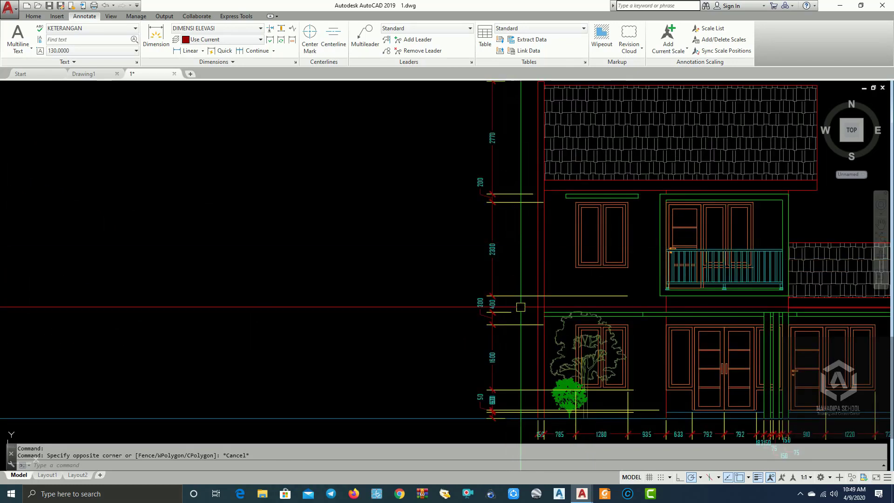
type("l")
key("Return")
type("v")
key("Return")
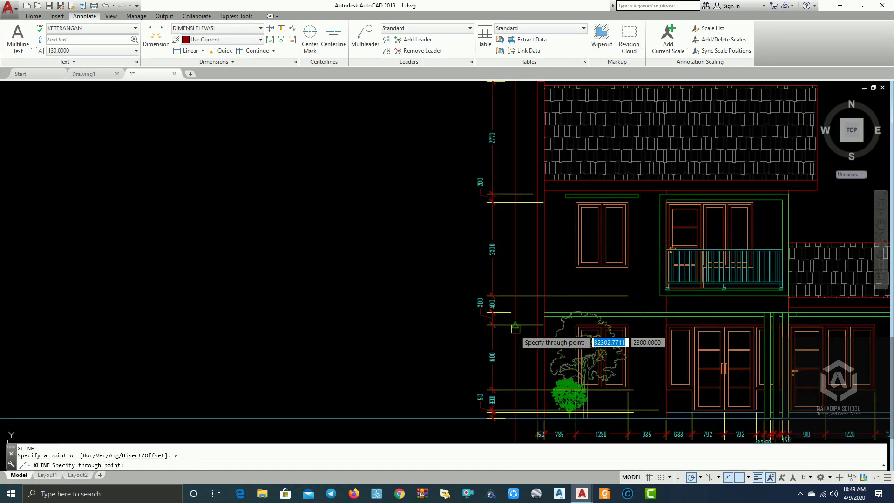
left_click(512, 311)
key("Return")
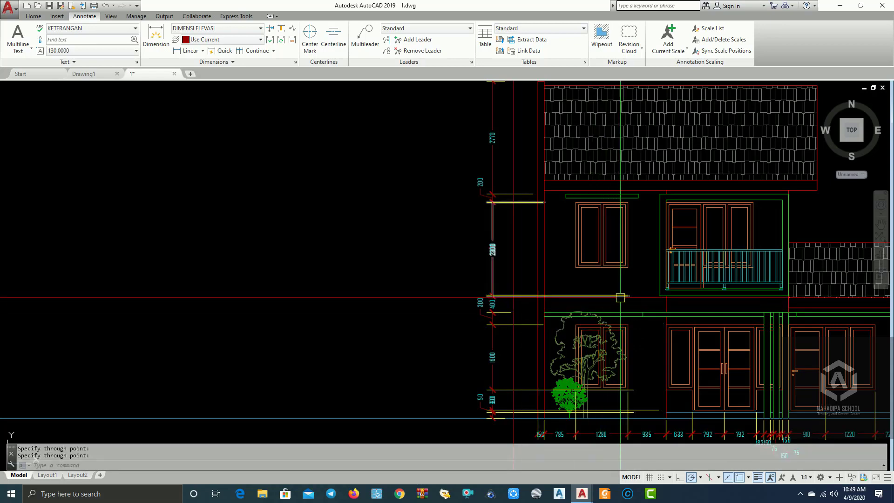
Shorten the vertical chain's extension lines at the raised floor and the double door's bottom edge to the vertical construction line.
scroll(524, 357, "up", 2)
left_click(529, 339)
left_click(528, 219)
middle_click_drag(528, 142, 489, 291)
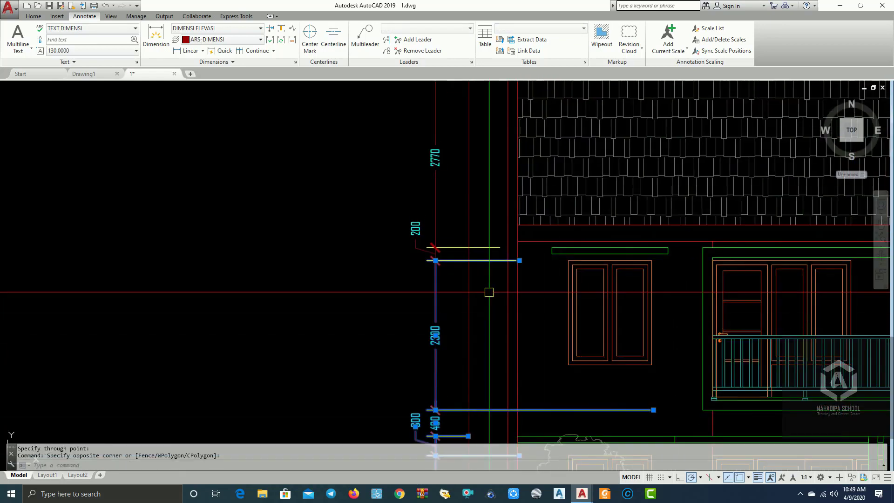
left_click(489, 279)
left_click(480, 211)
scroll(479, 210, "down", 3)
scroll(482, 365, "up", 5)
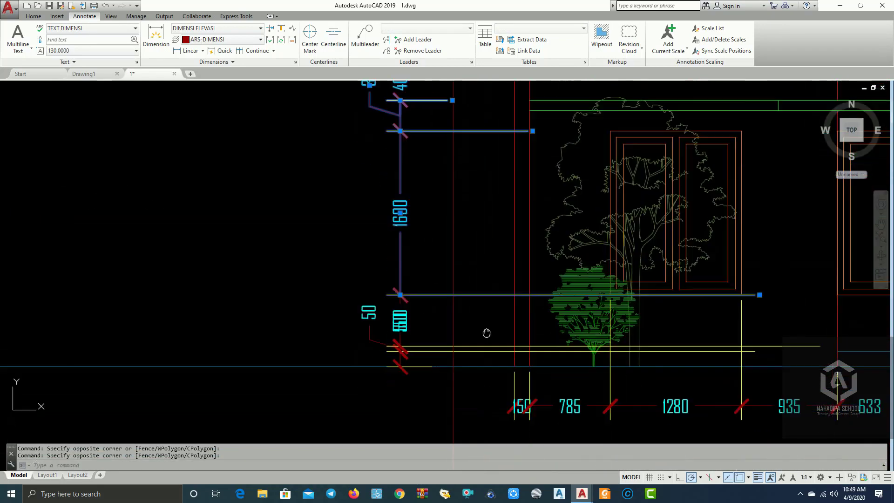
left_click(486, 339)
left_click(472, 261)
scroll(480, 277, "down", 4)
scroll(597, 310, "up", 2)
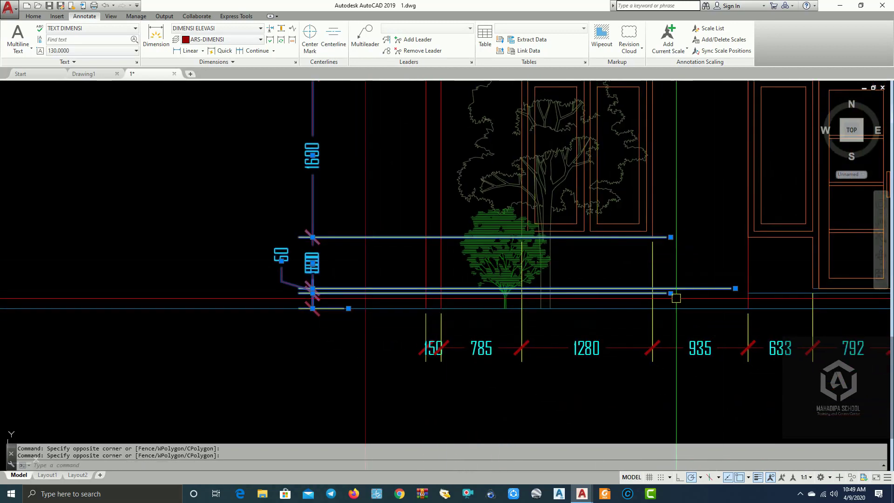
left_click(670, 293)
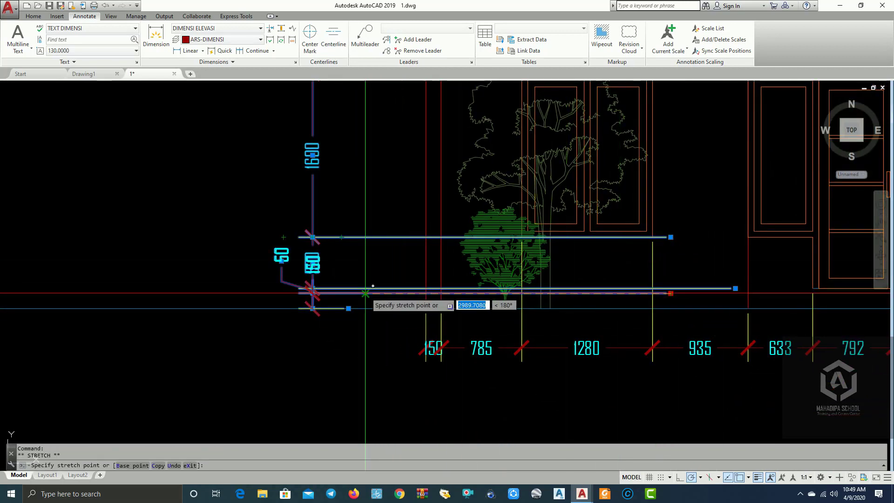
left_click(735, 288)
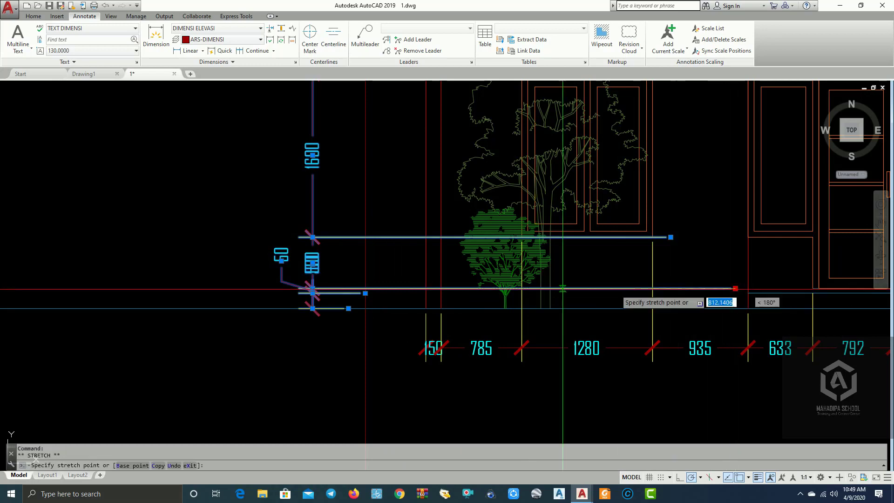
left_click(365, 288)
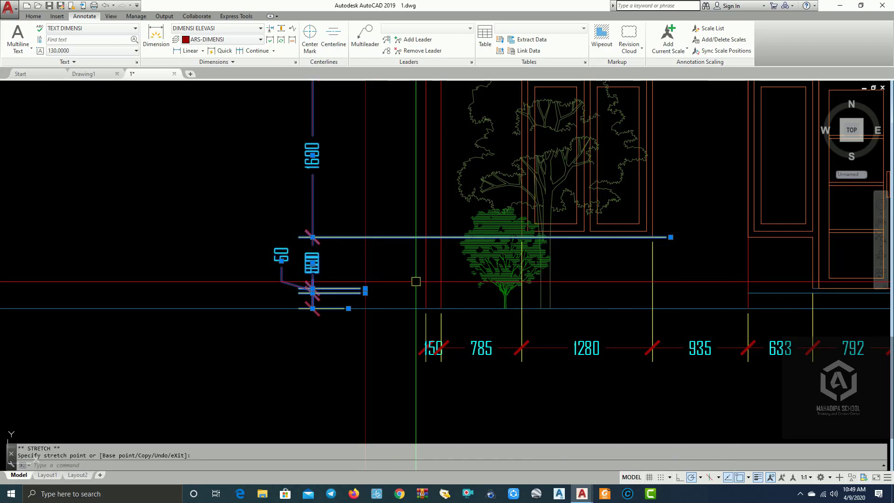
key("Escape")
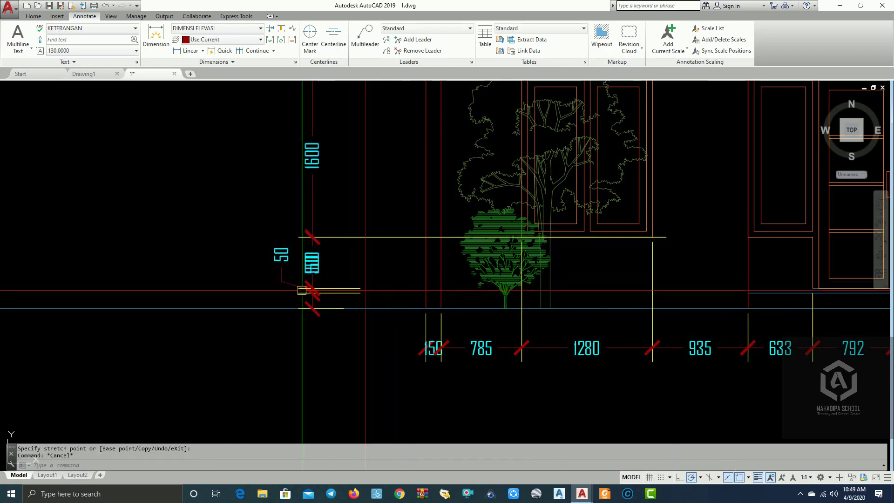
Shorten both dimensions' extension lines at the ground-floor windows' bottom edge to the vertical construction line.
scroll(290, 289, "up", 4)
scroll(354, 278, "down", 4)
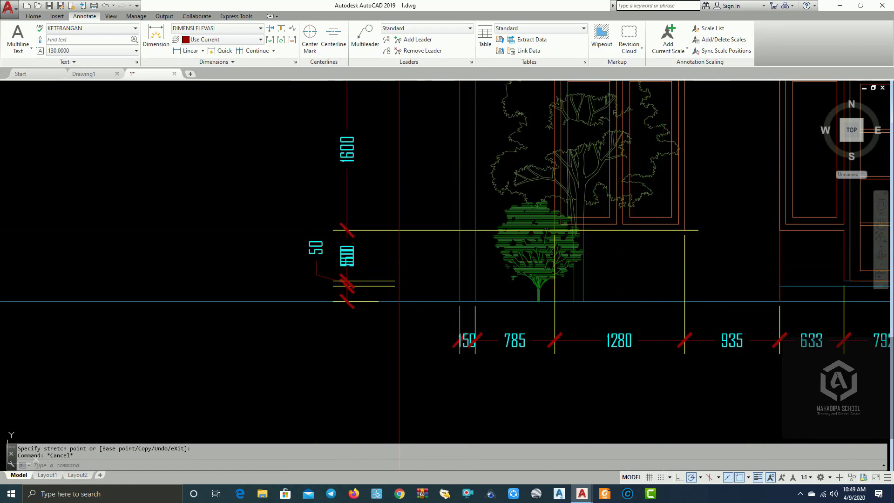
left_click(703, 230)
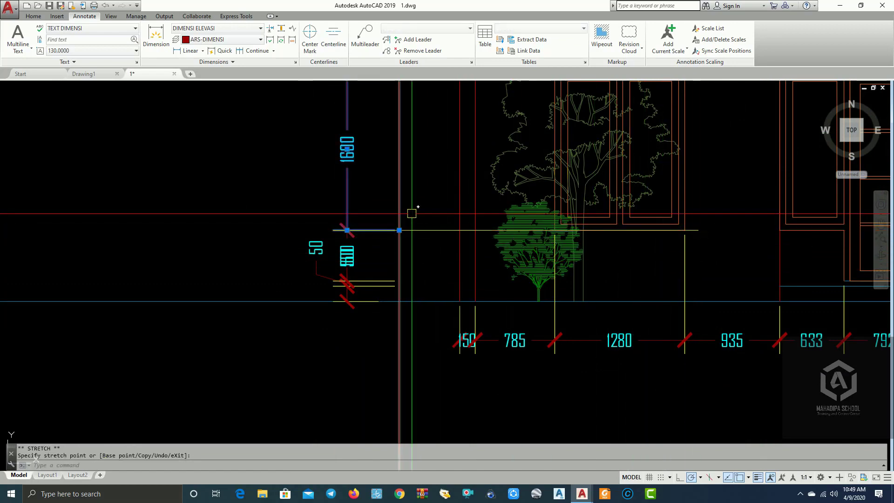
scroll(410, 228, "down", 2)
scroll(630, 251, "up", 4)
key("Escape")
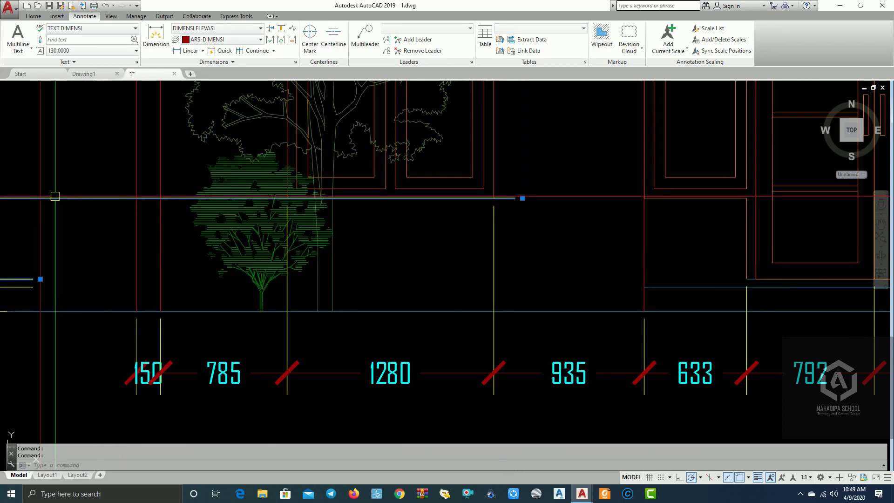
left_click(522, 197)
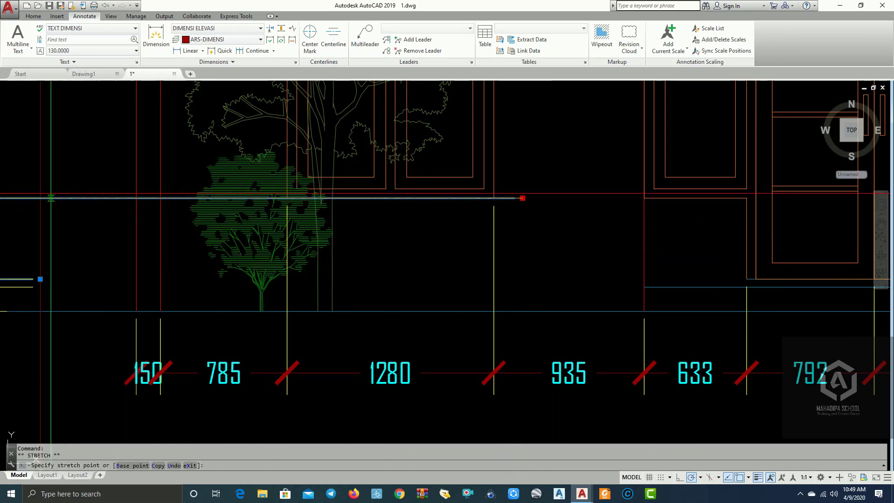
left_click(36, 194)
scroll(125, 207, "down", 4)
middle_click_drag(133, 197, 289, 328)
key("Escape")
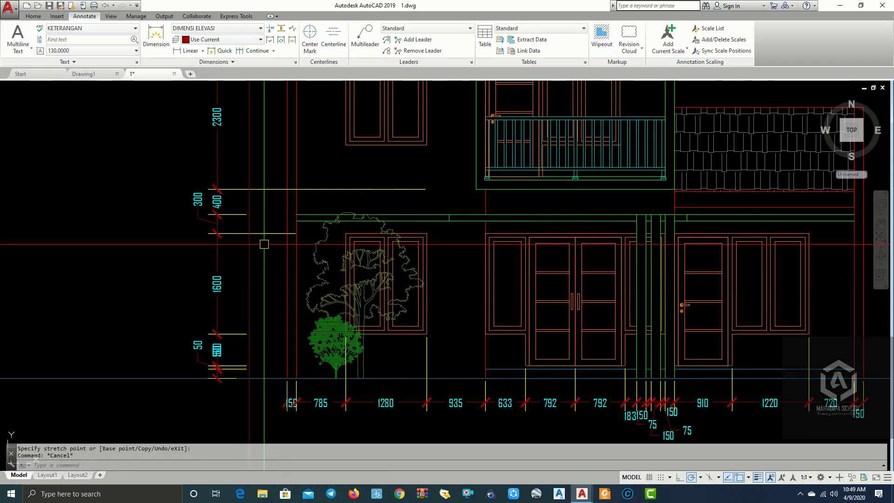
Shorten the extension lines at the ground-floor window top and the balcony frame's bottom edge to the vertical construction line.
left_click(264, 244)
left_click(257, 153)
scroll(257, 153, "down", 3)
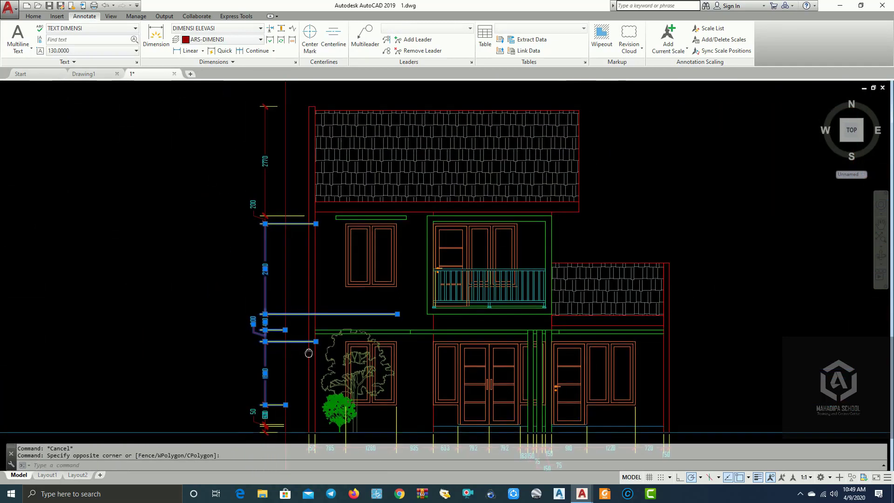
scroll(292, 222, "up", 5)
left_click(291, 222)
left_click(298, 164)
scroll(523, 349, "up", 3)
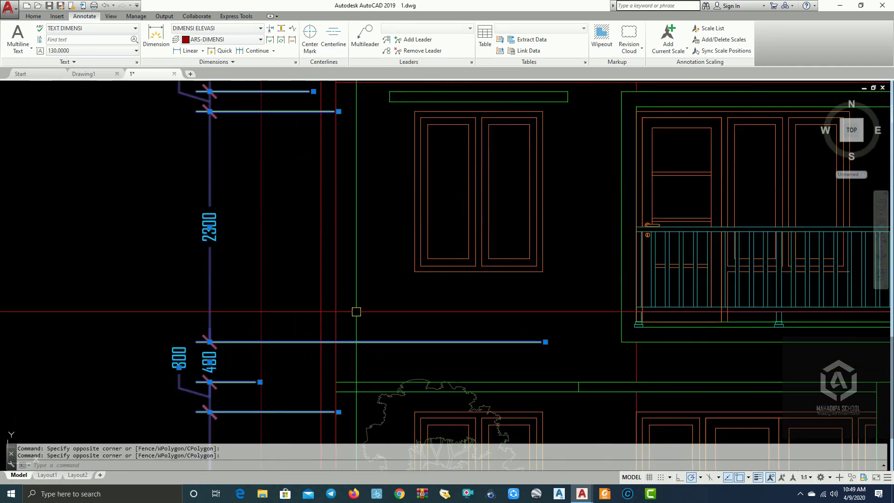
scroll(522, 350, "down", 3)
scroll(399, 324, "up", 3)
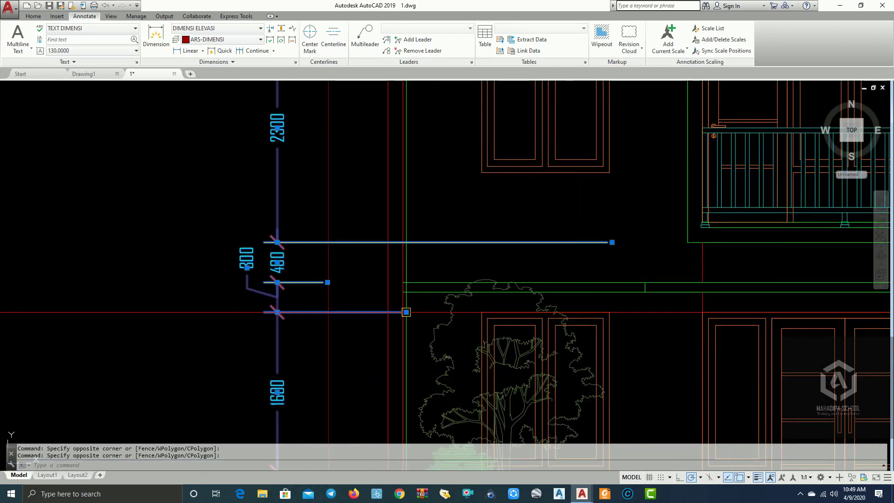
left_click(406, 312)
left_click(328, 312)
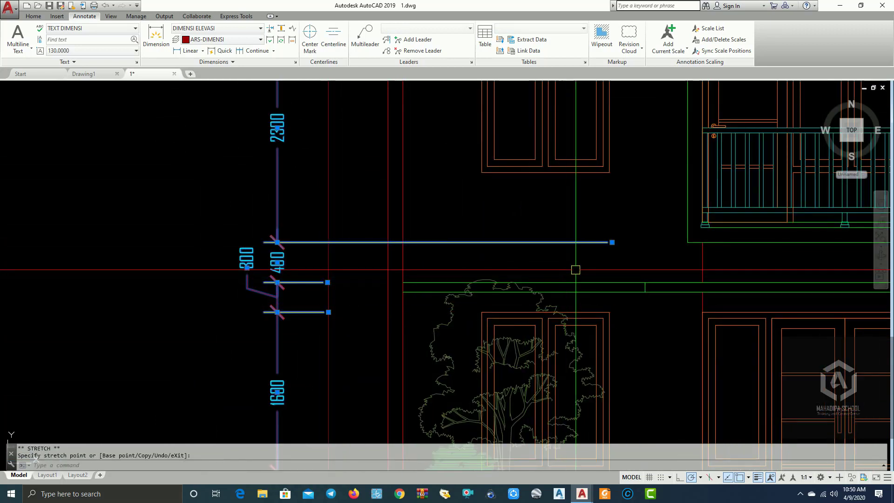
left_click(611, 242)
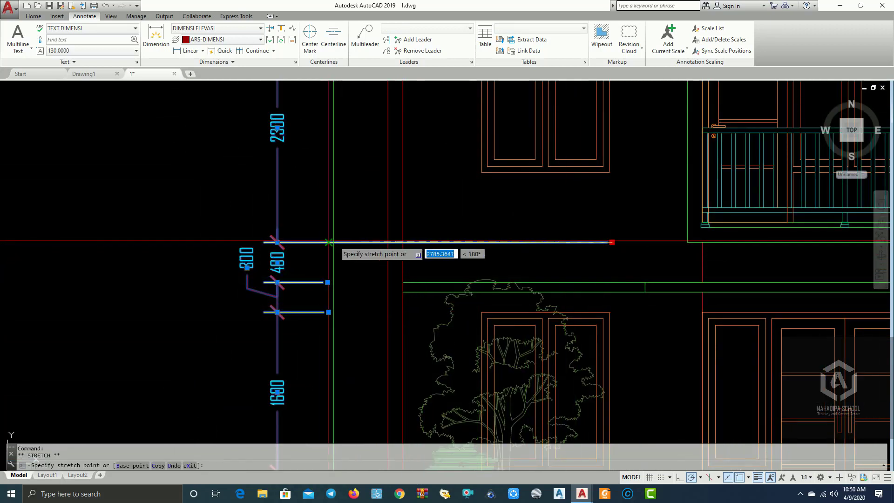
left_click(328, 242)
Align the extension line ends at the upper window top, green canopy top and tall wall top with the vertical construction line.
scroll(329, 242, "down", 3)
scroll(358, 266, "up", 6)
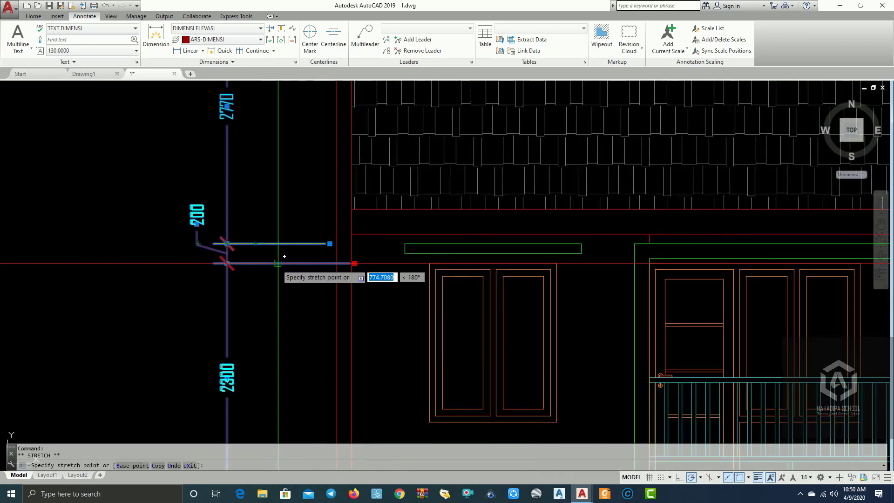
left_click(278, 263)
left_click(330, 244)
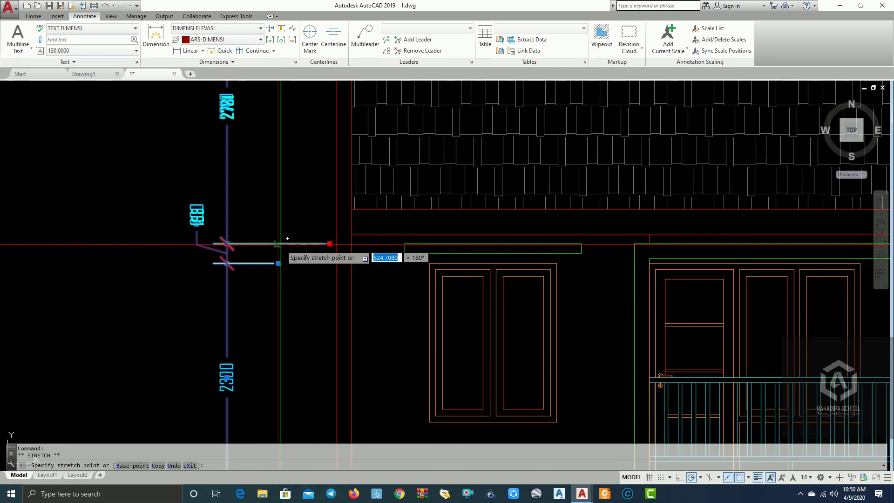
left_click(280, 244)
scroll(281, 244, "down", 3)
scroll(289, 112, "up", 5)
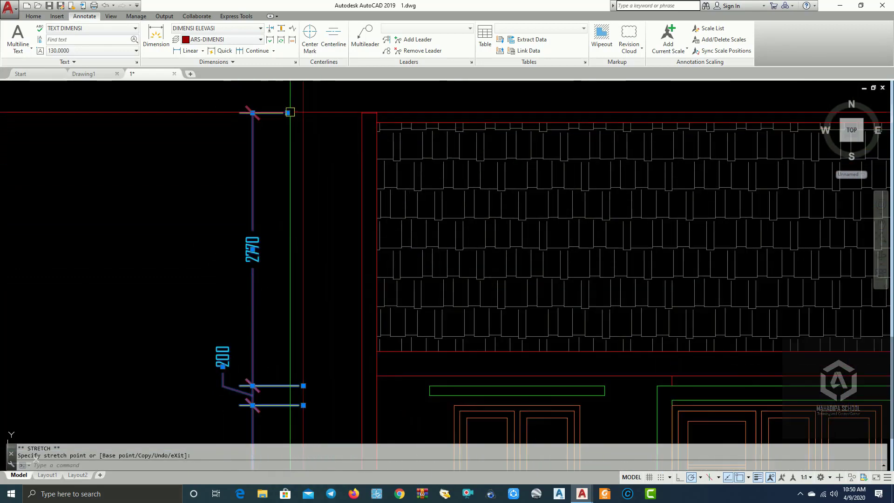
scroll(303, 112, "down", 5)
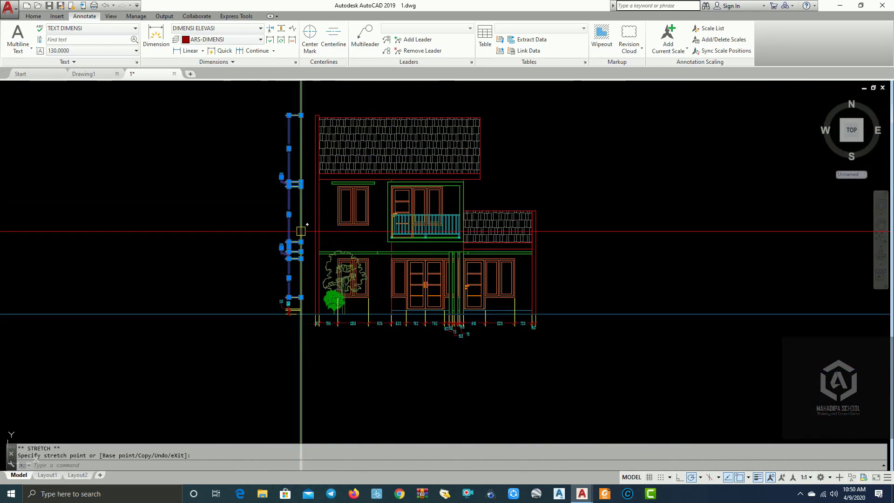
key("Escape")
scroll(295, 301, "up", 10)
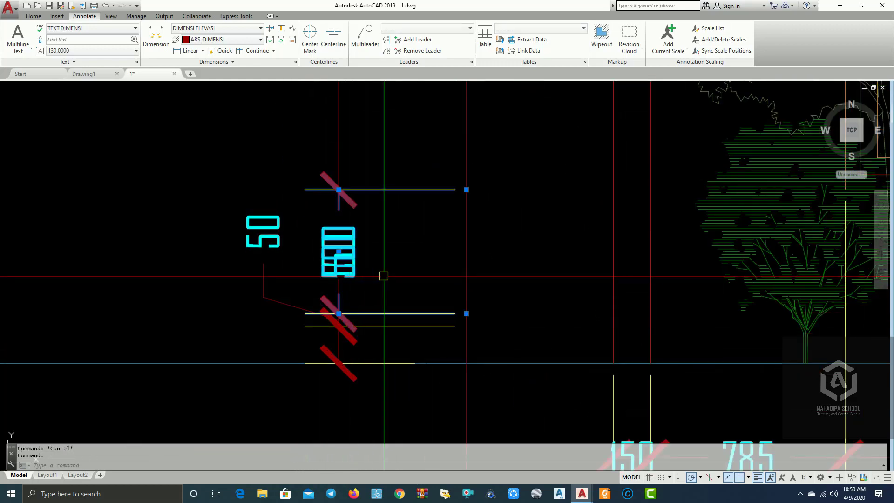
Move the 50 dimension's text down beside the lowest segment of the tiled-roof elevation's vertical chain.
key("Escape")
scroll(331, 320, "up", 5)
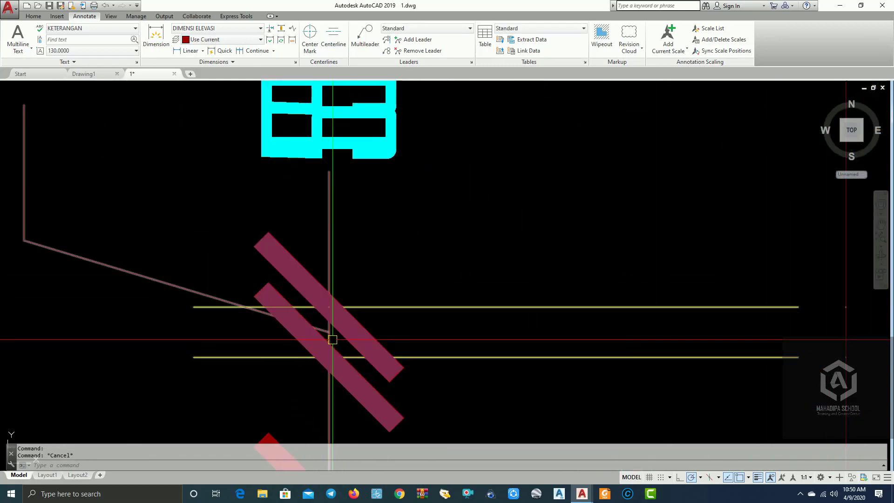
scroll(332, 340, "down", 4)
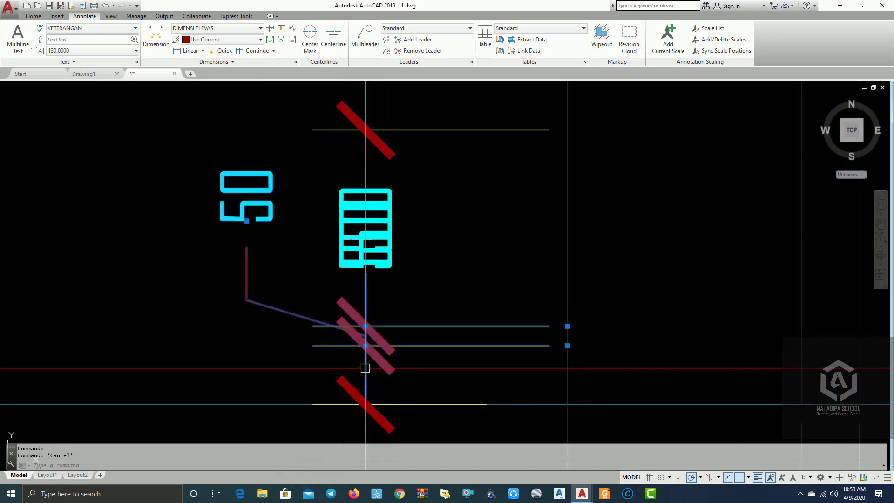
left_click(246, 220)
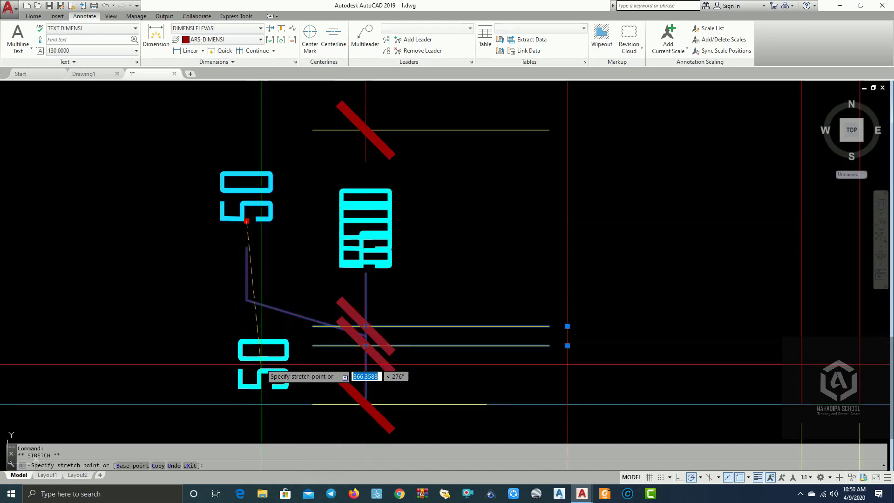
key("Escape")
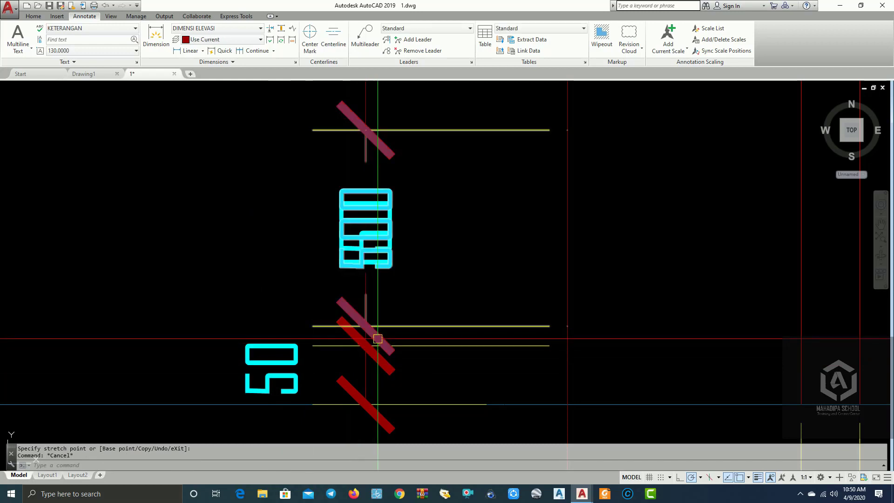
Offset the bottom 150 dimension outward from the vertical chain so it clears the overlapping 500 text.
scroll(372, 338, "up", 4)
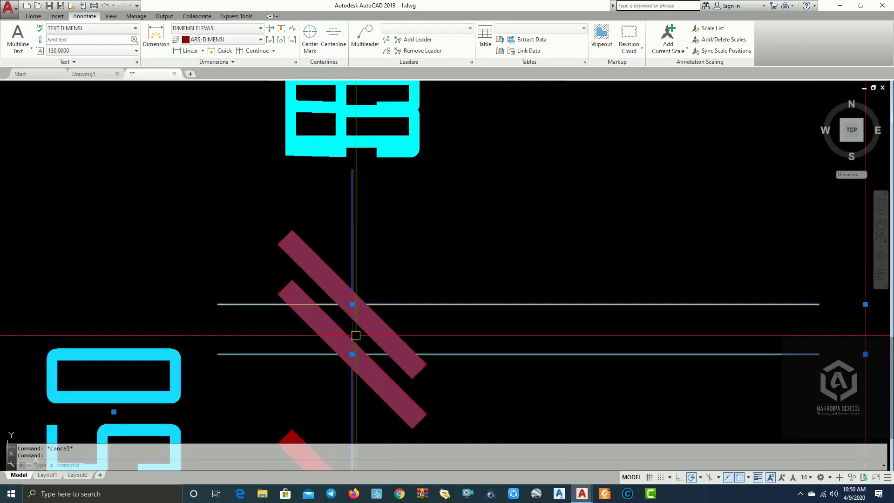
key("Escape")
scroll(351, 329, "down", 4)
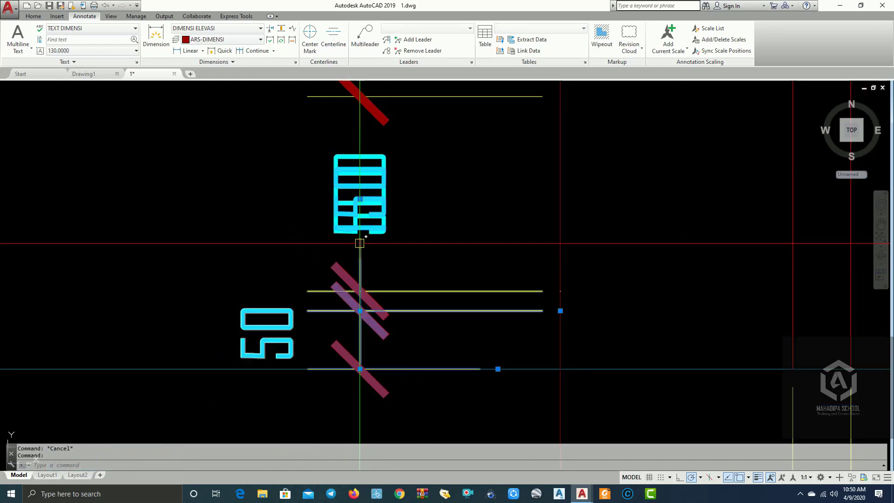
left_click(359, 199)
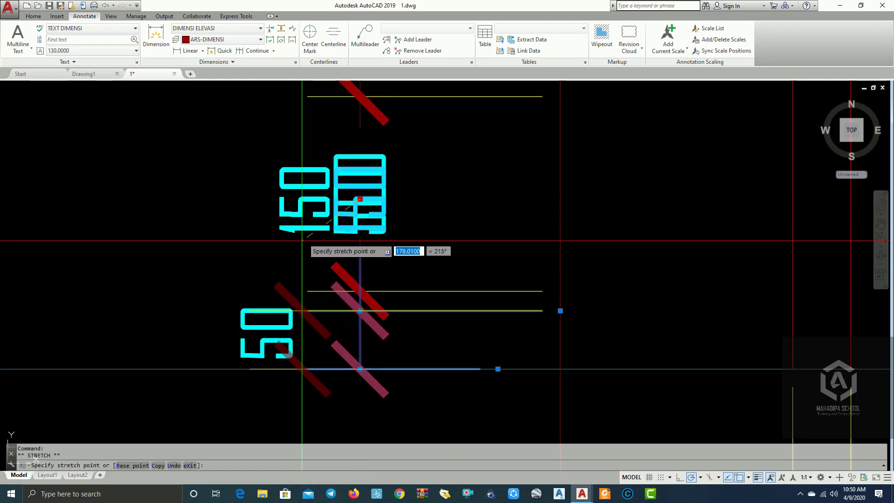
scroll(359, 199, "down", 2)
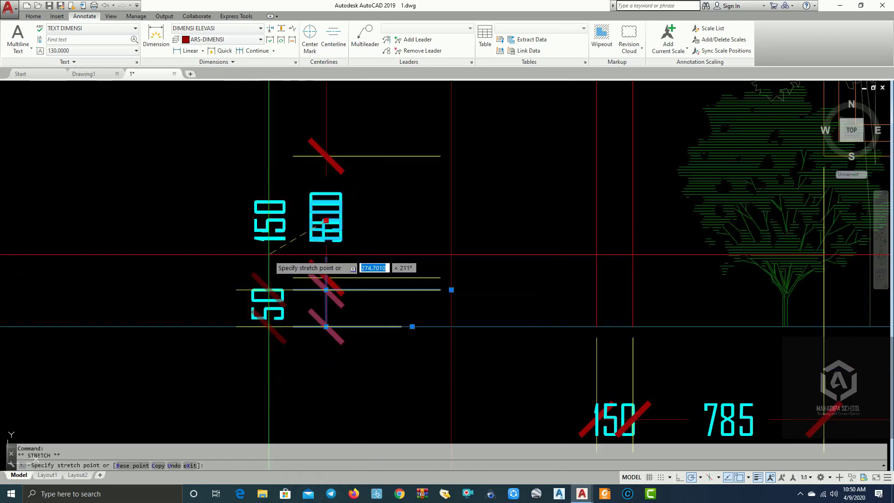
scroll(258, 252, "up", 2)
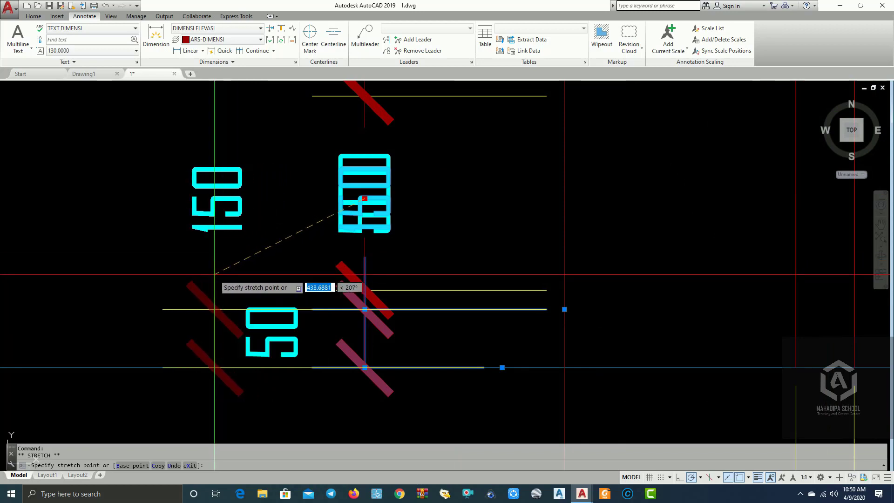
key("Escape")
key("Escape")
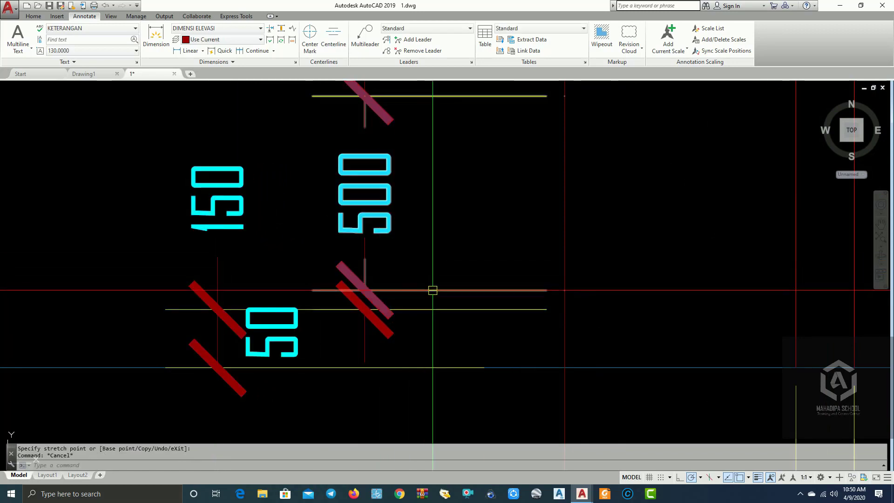
Move the 50 dimension's text into the gap between the offset 150 dimension and the main vertical chain.
left_click(284, 331)
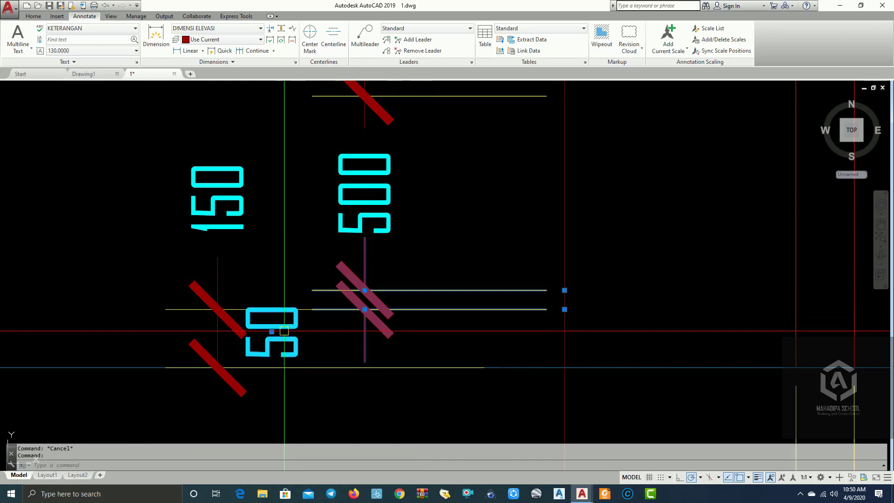
left_click(272, 332)
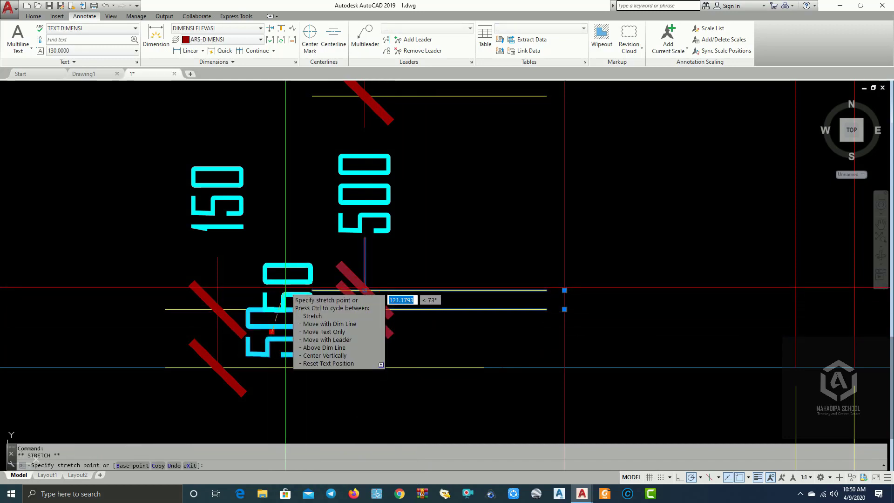
key("Escape")
key("Escape")
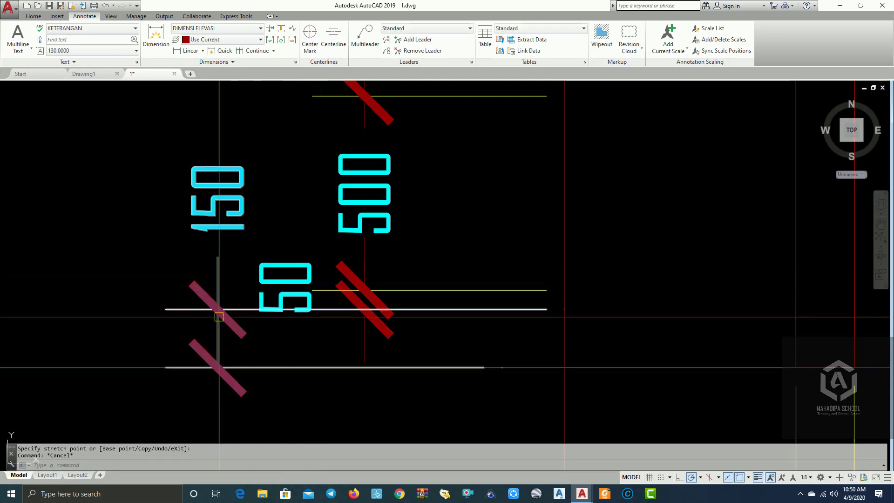
Place the 150 dimension line closer to the main vertical chain, just outside the 50 text.
left_click(219, 223)
left_click(217, 198)
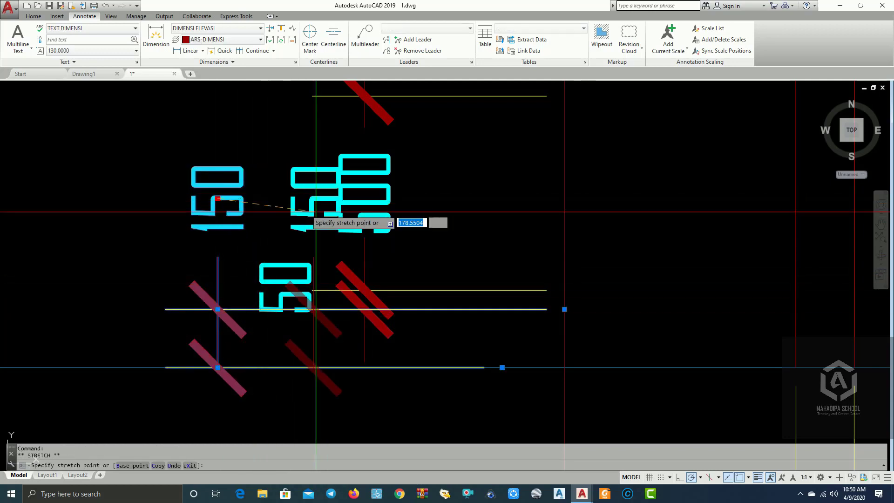
key("Escape")
key("Escape")
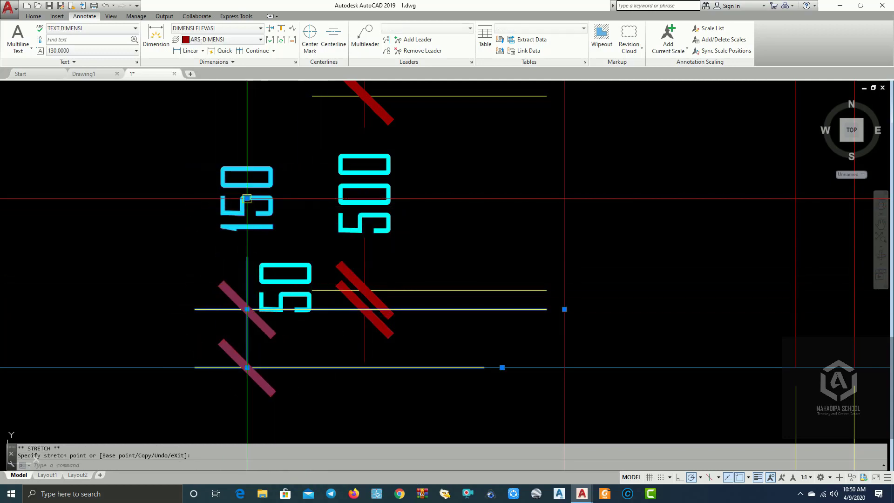
Review the tiled-roof elevation's dimension chains and the gable elevation's level markers and dotted level lines.
scroll(303, 247, "down", 4)
middle_click_drag(406, 271, 499, 275)
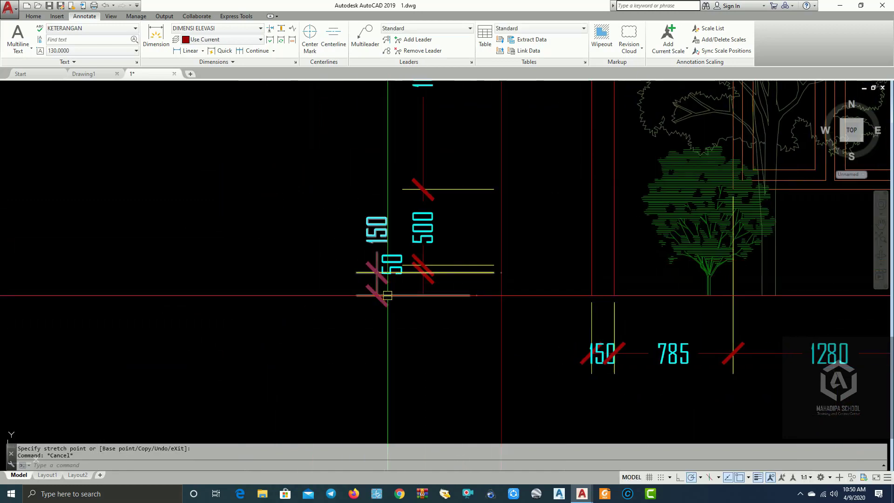
scroll(501, 254, "down", 6)
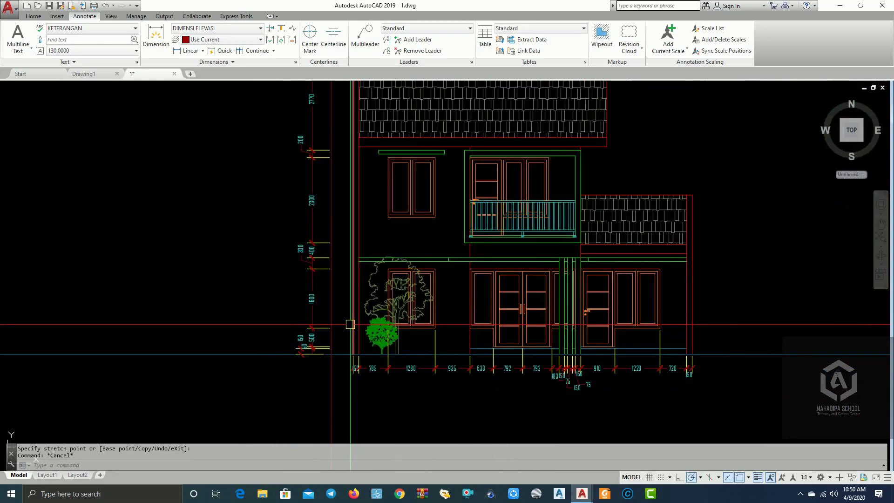
mouse_move(280, 323)
middle_mouse_down()
mouse_move(231, 341)
mouse_move(230, 363)
mouse_move(399, 336)
middle_mouse_up()
scroll(230, 363, "down", 2)
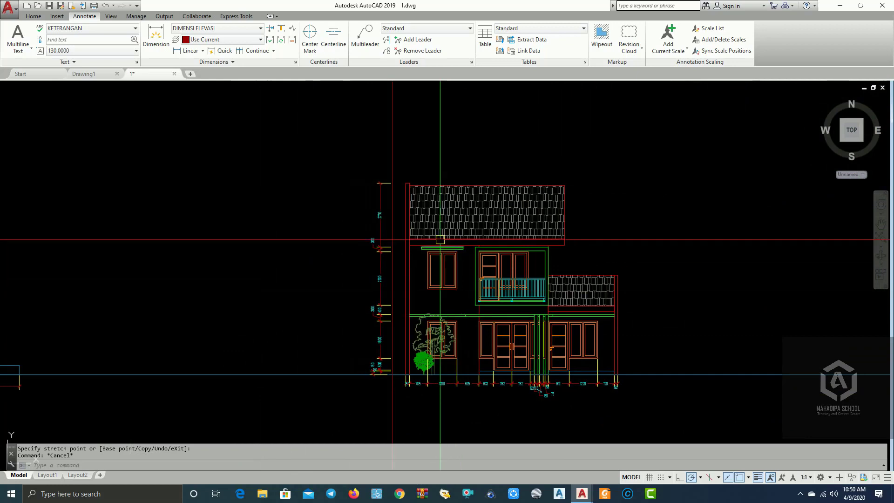
middle_click_drag(374, 236, 384, 237)
scroll(572, 257, "down", 4)
scroll(362, 243, "up", 4)
scroll(493, 299, "up", 3)
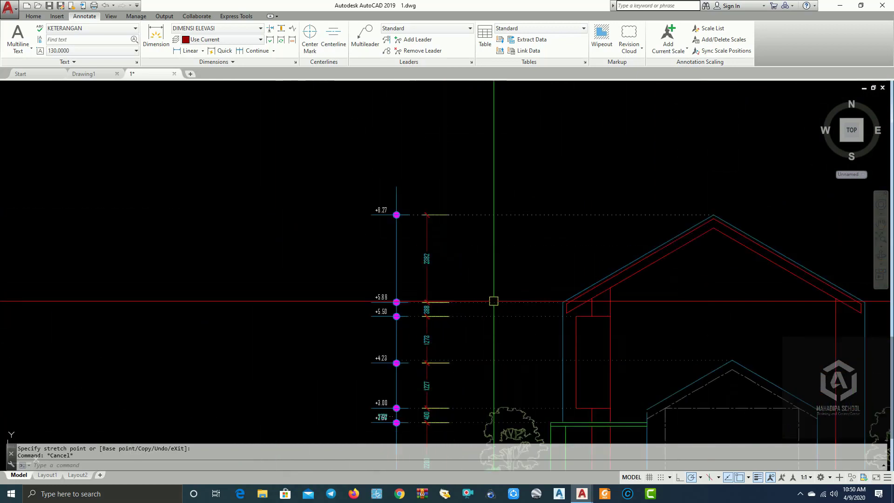
left_click(490, 303)
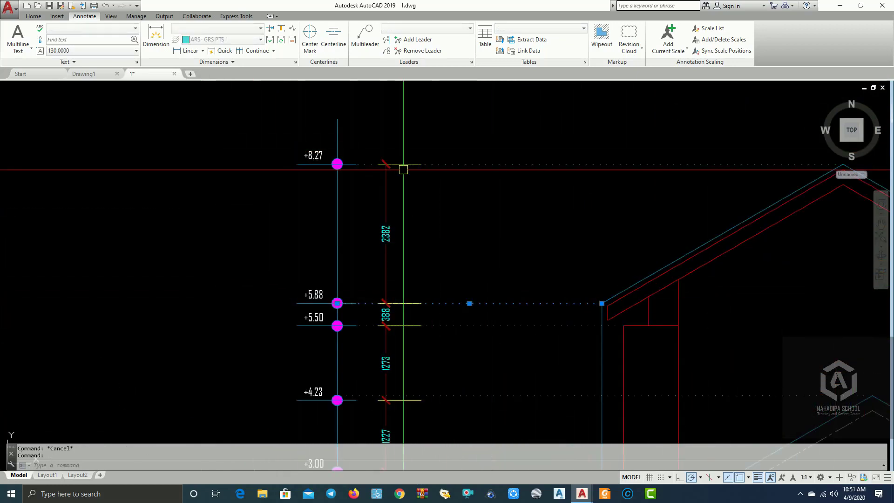
scroll(431, 170, "down", 4)
middle_click_drag(424, 172, 74, 139)
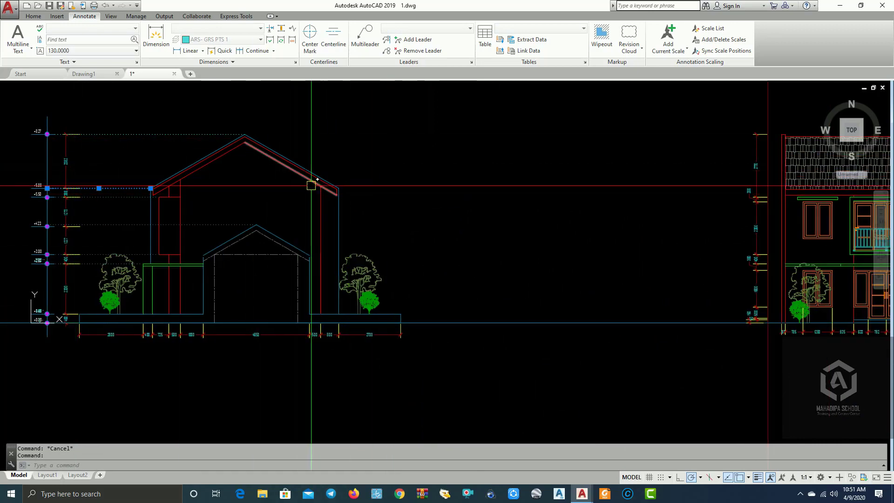
middle_click_drag(311, 186, 388, 187)
key("Escape")
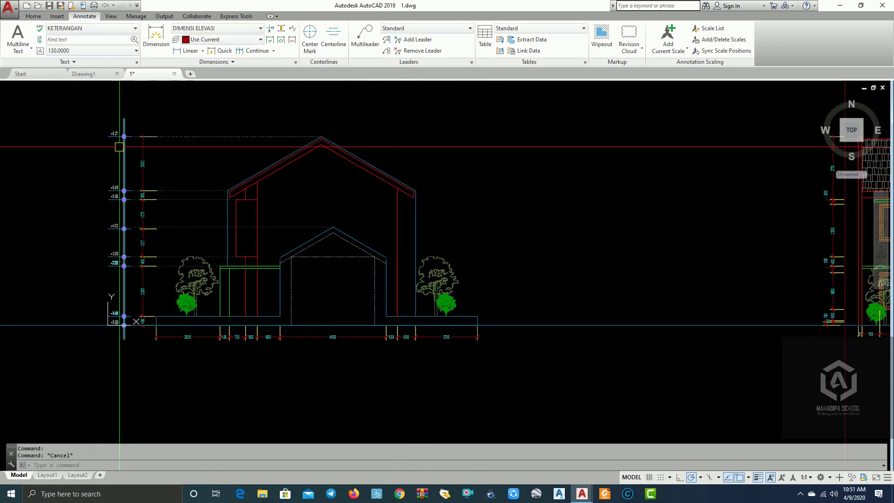
Copy the gable elevation's +8.27 level marker, vertical level line and dotted line, without the text, to the tiled-roof elevation's top dimension tick.
scroll(119, 147, "up", 6)
scroll(192, 121, "down", 4)
left_click(196, 121)
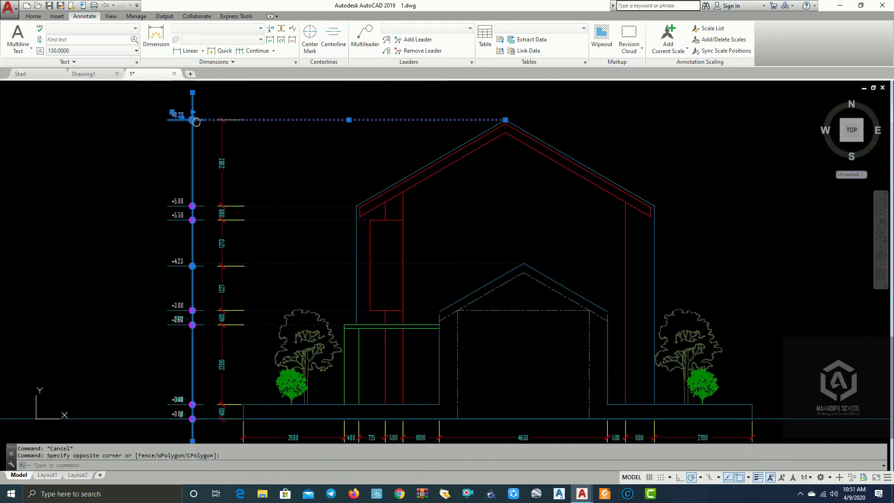
scroll(193, 116, "up", 5)
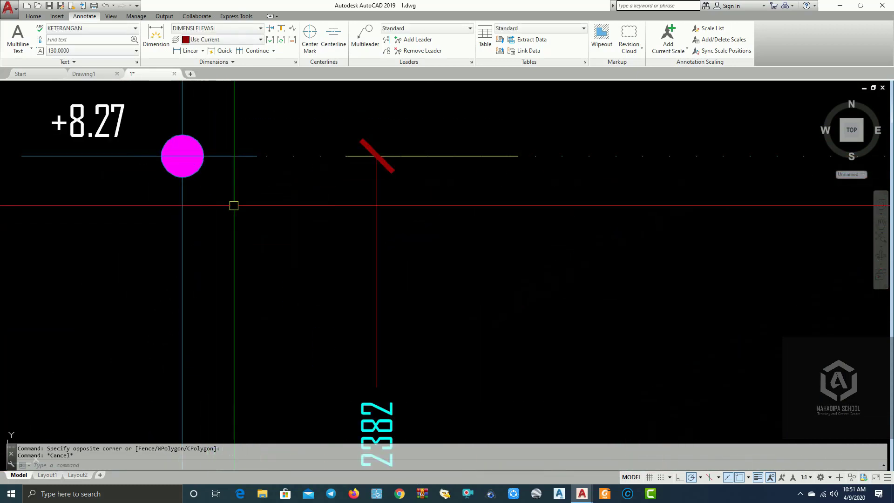
scroll(182, 156, "down", 4)
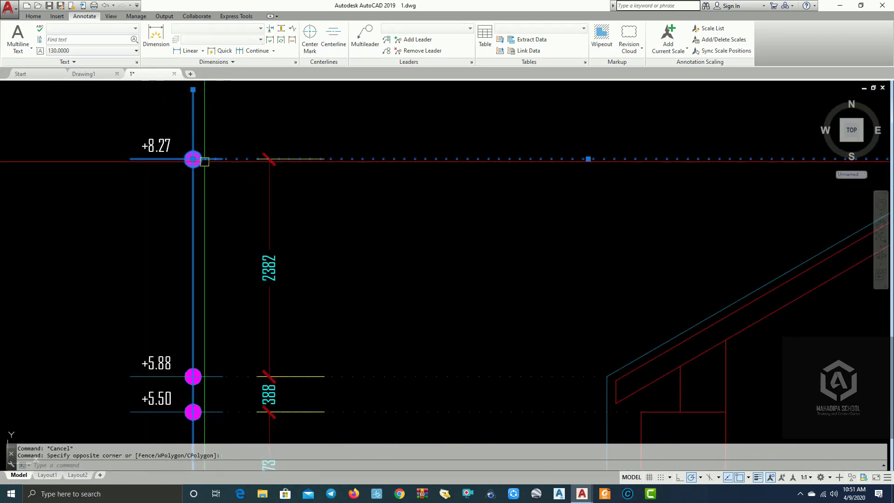
left_click(33, 17)
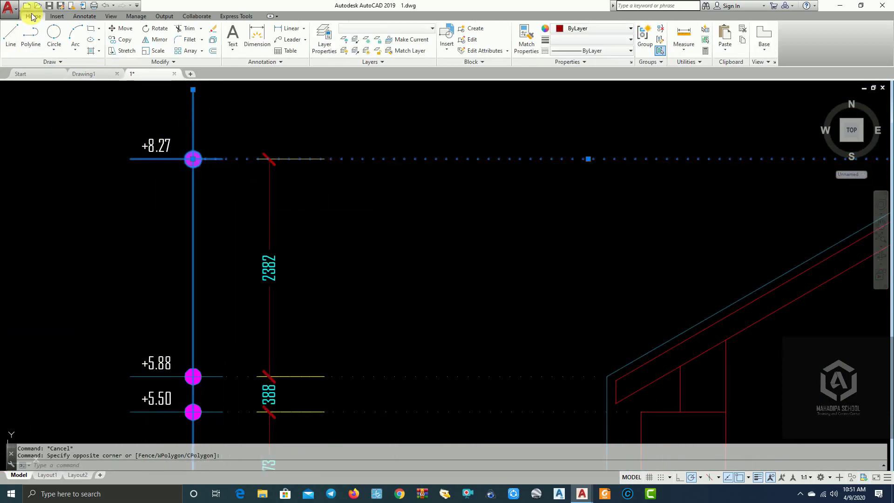
left_click(113, 41)
scroll(289, 175, "up", 4)
left_click(238, 133)
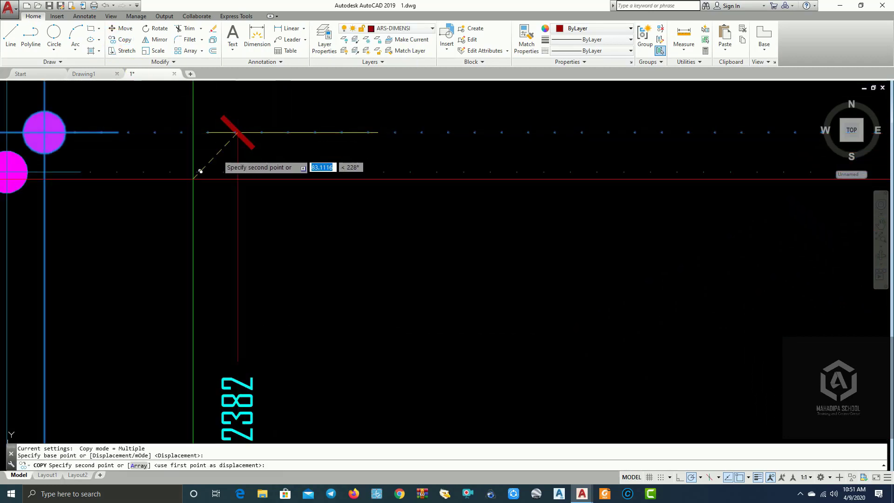
scroll(200, 171, "down", 5)
scroll(539, 250, "up", 6)
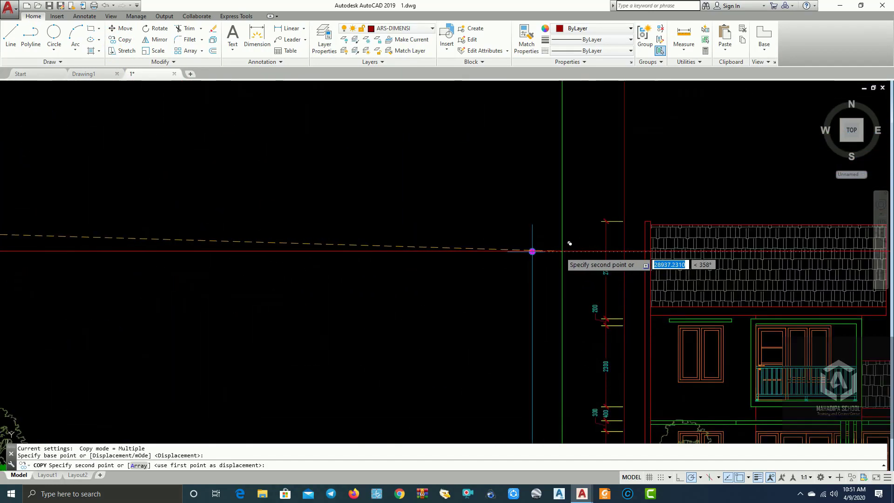
scroll(569, 243, "up", 6)
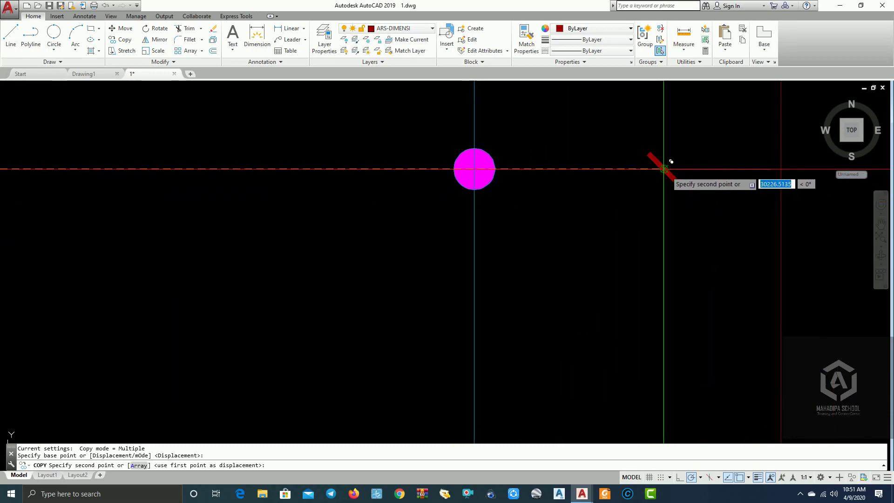
left_click(664, 169)
scroll(558, 274, "down", 6)
middle_click_drag(465, 284, 377, 244)
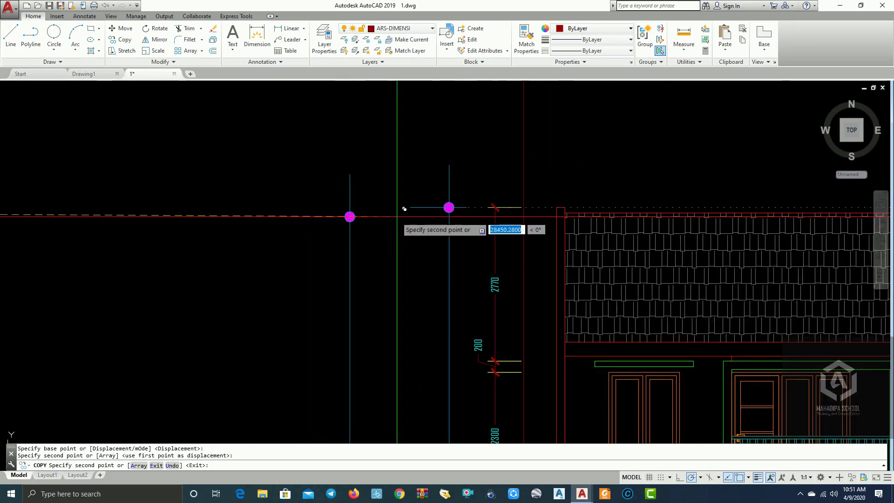
key("Escape")
Shorten the copied dotted level line so it ends at the top of the tiled-roof elevation's tall wall.
scroll(537, 175, "down", 3)
scroll(577, 181, "up", 3)
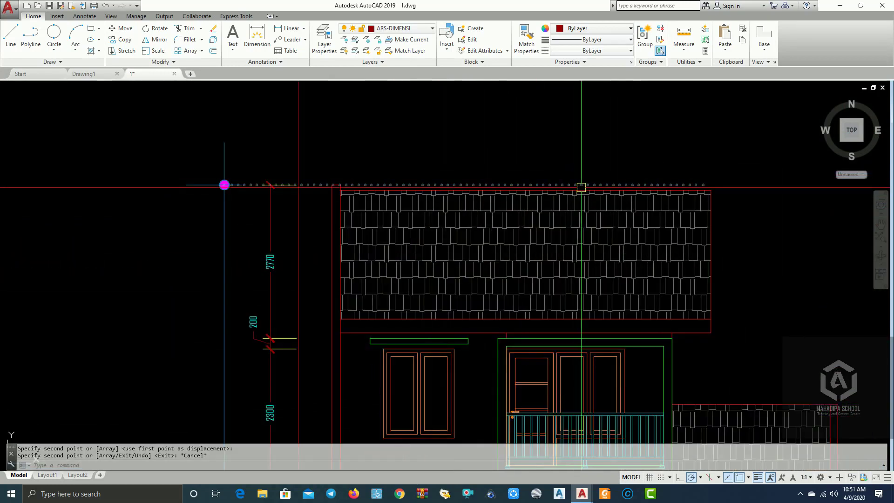
left_click(581, 186)
left_click(703, 185)
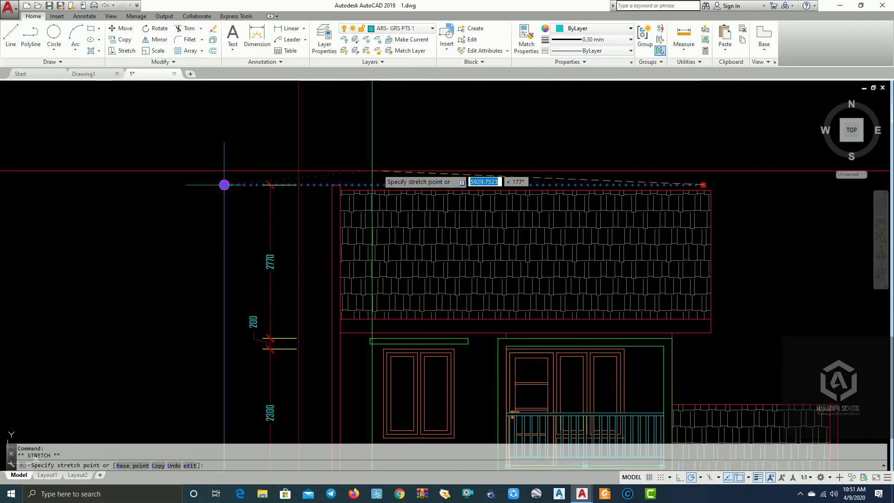
scroll(325, 186, "up", 4)
key("Escape")
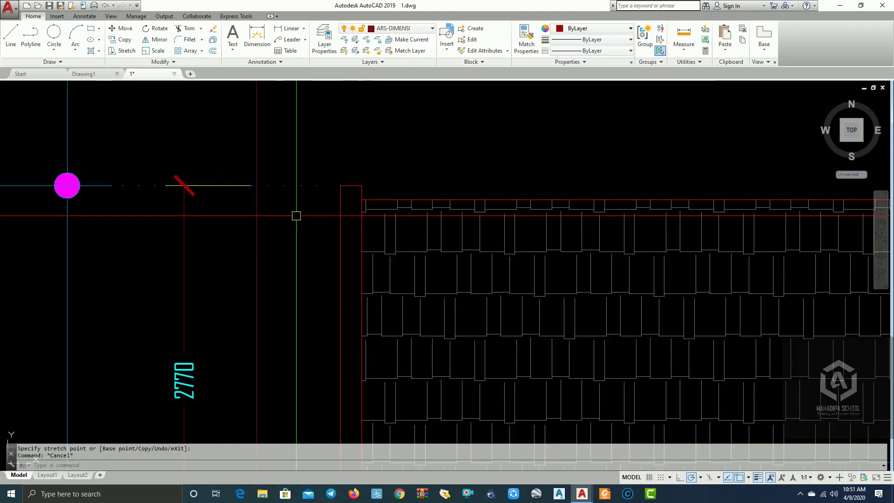
scroll(309, 188, "down", 5)
scroll(351, 165, "down", 2)
scroll(368, 170, "up", 6)
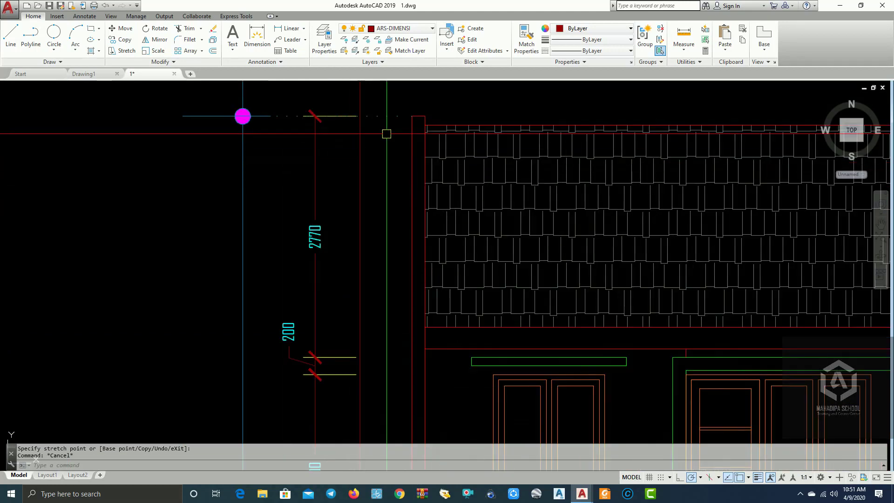
key("Escape")
scroll(456, 122, "down", 5)
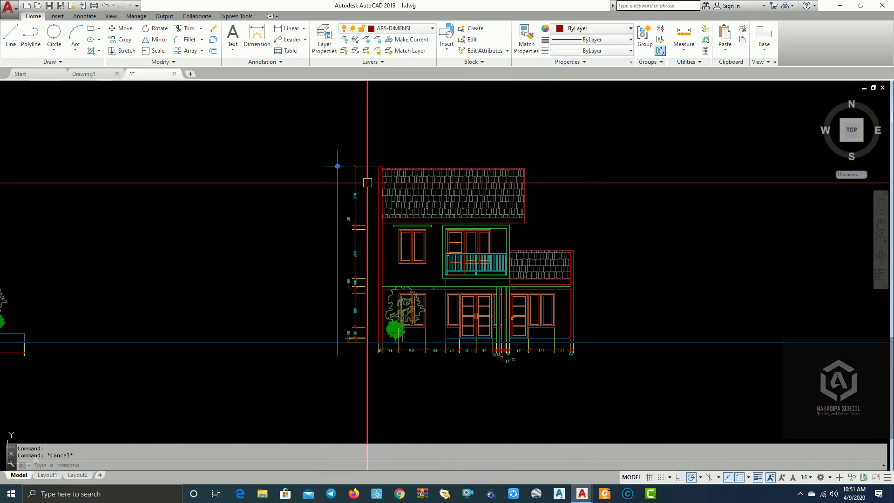
scroll(345, 126, "up", 5)
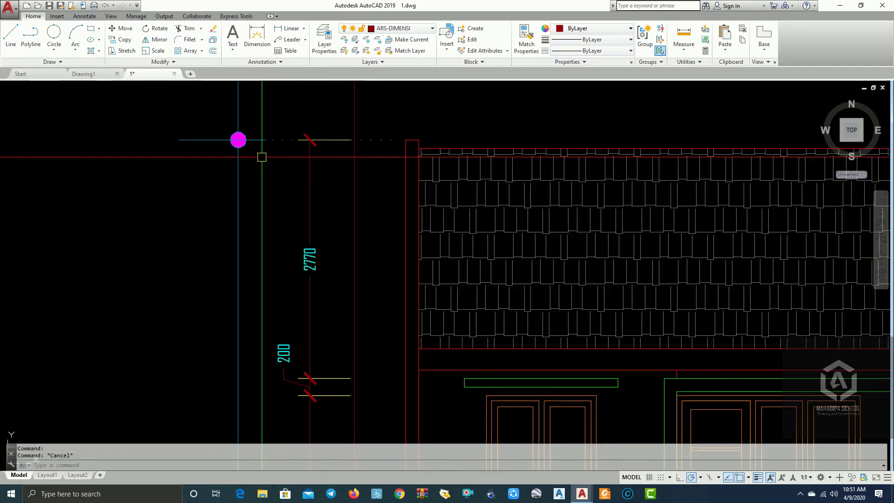
left_click(252, 144)
left_click(246, 136)
scroll(242, 135, "up", 3)
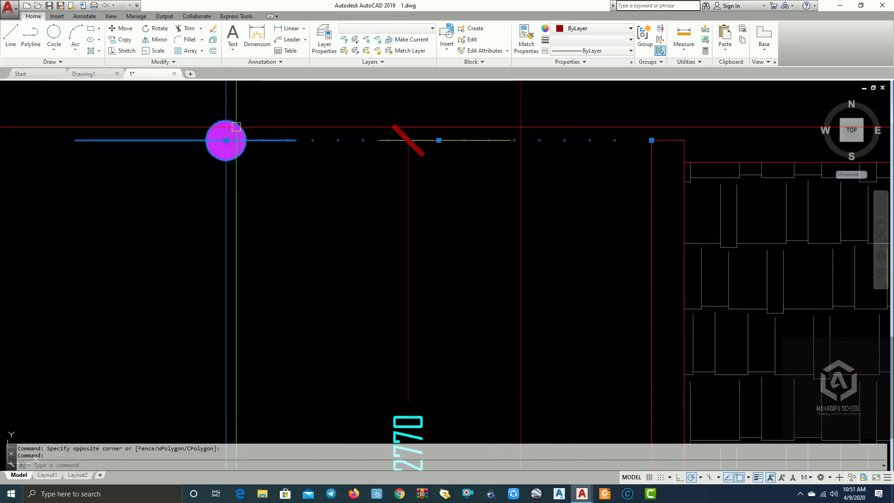
left_click(125, 29)
left_click(114, 40)
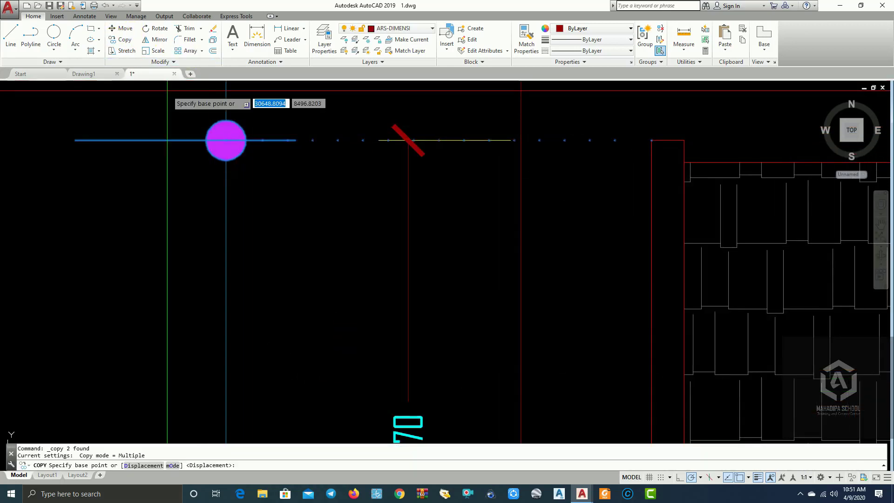
scroll(261, 153, "down", 4)
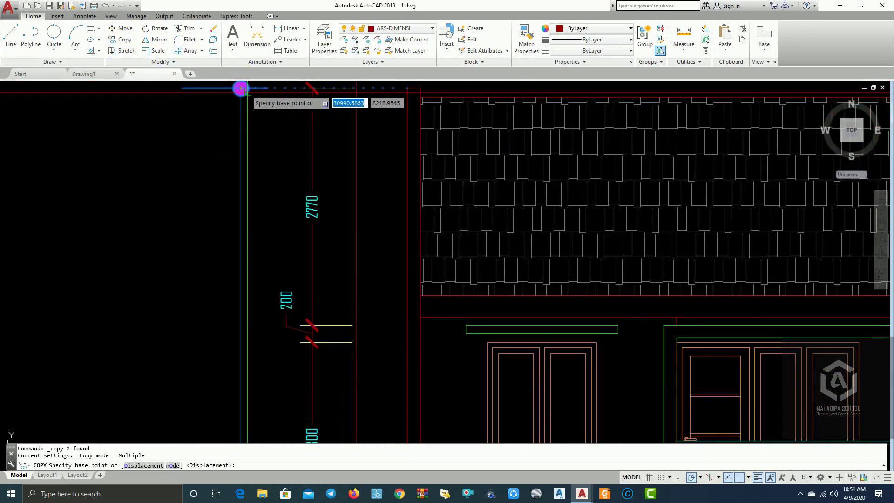
scroll(292, 343, "up", 2)
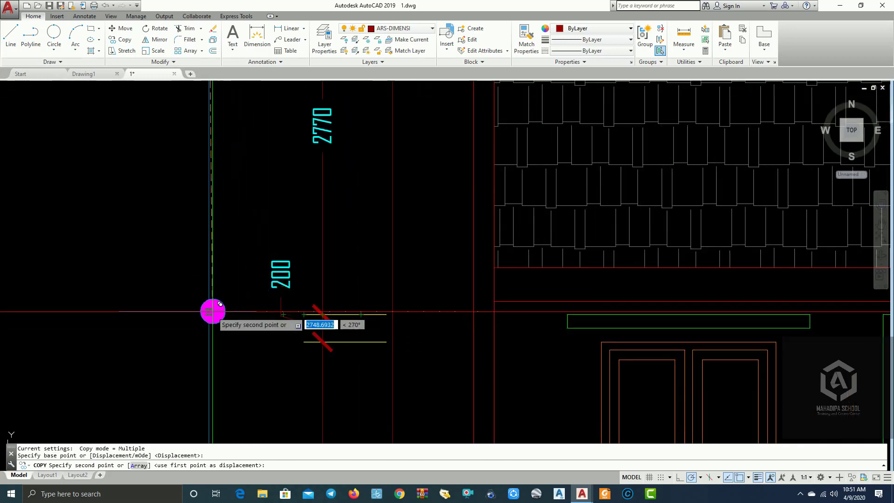
key("Escape")
scroll(261, 149, "down", 3)
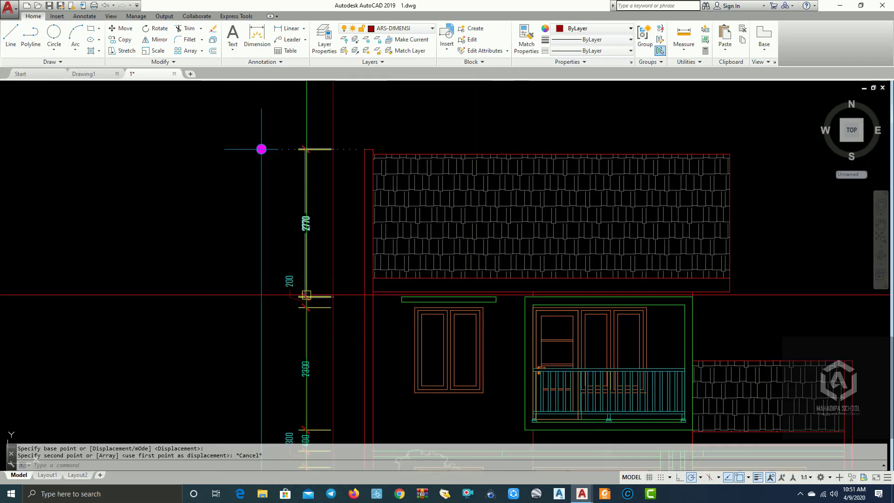
key("Return")
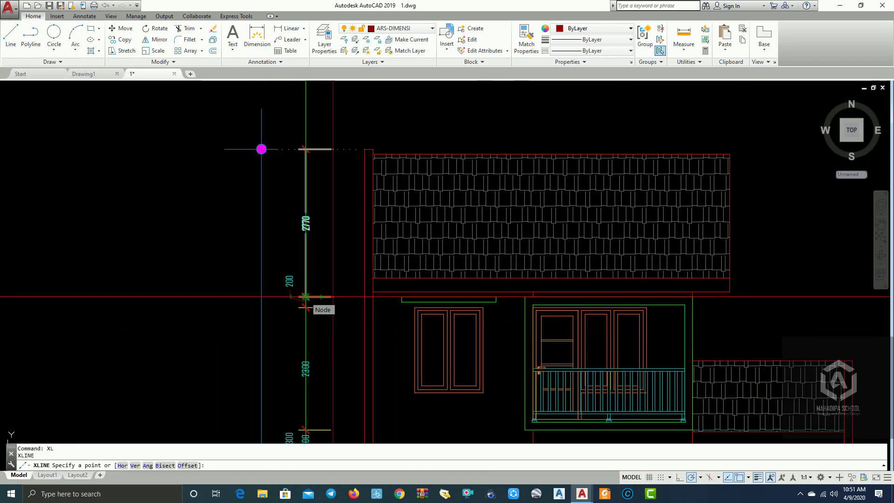
scroll(306, 298, "down", 2)
scroll(296, 247, "up", 2)
key("Escape")
Copy the tiled-roof elevation's top level marker and dotted line from the top dimension tick to both ticks of the 200 dimension.
scroll(285, 206, "up", 2)
left_click(294, 188)
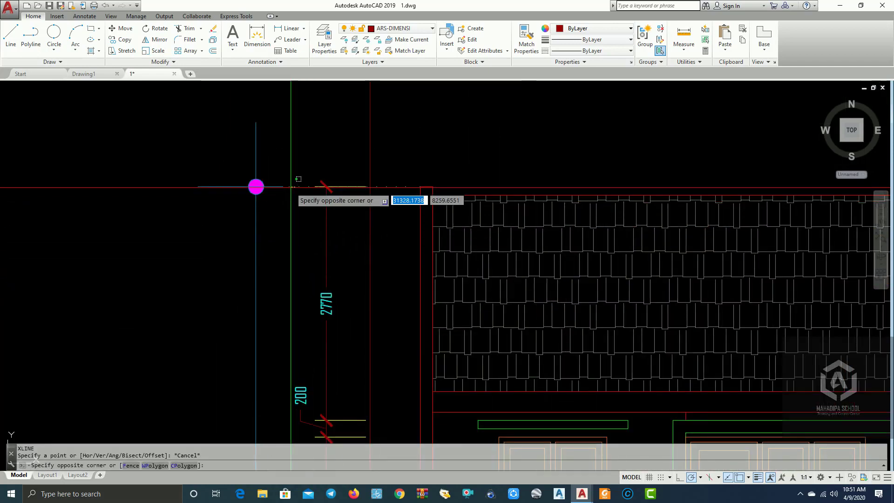
left_click(281, 185)
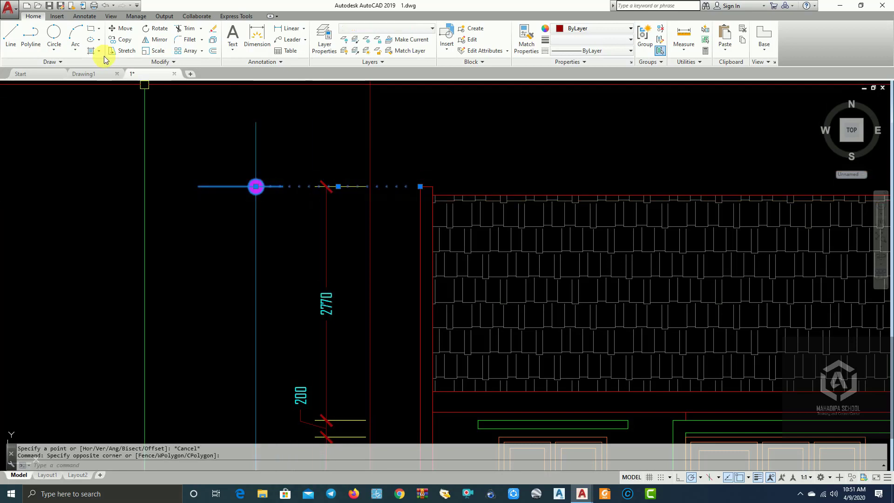
left_click(120, 40)
scroll(333, 177, "up", 3)
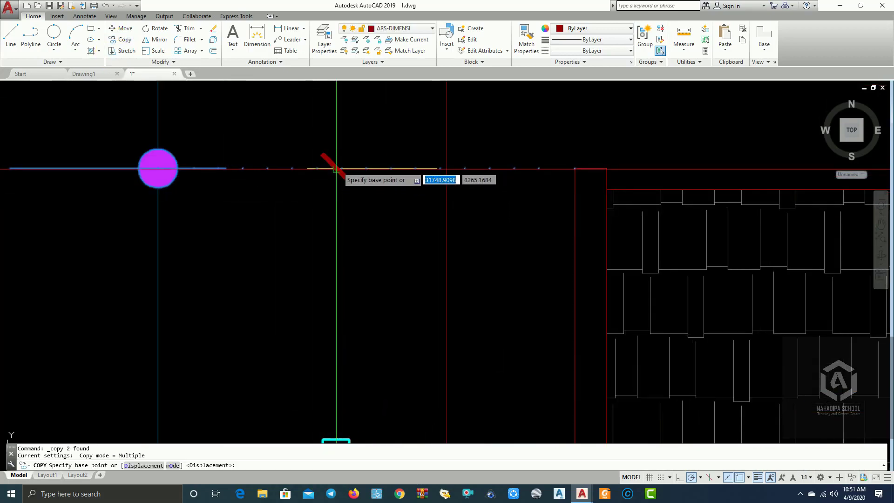
left_click(335, 169)
scroll(321, 161, "down", 4)
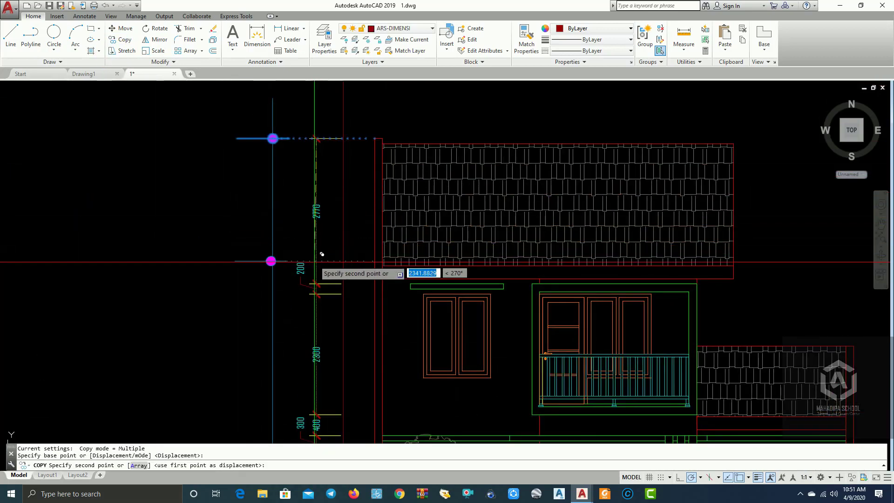
scroll(321, 261, "up", 4)
left_click(322, 291)
scroll(378, 253, "down", 2)
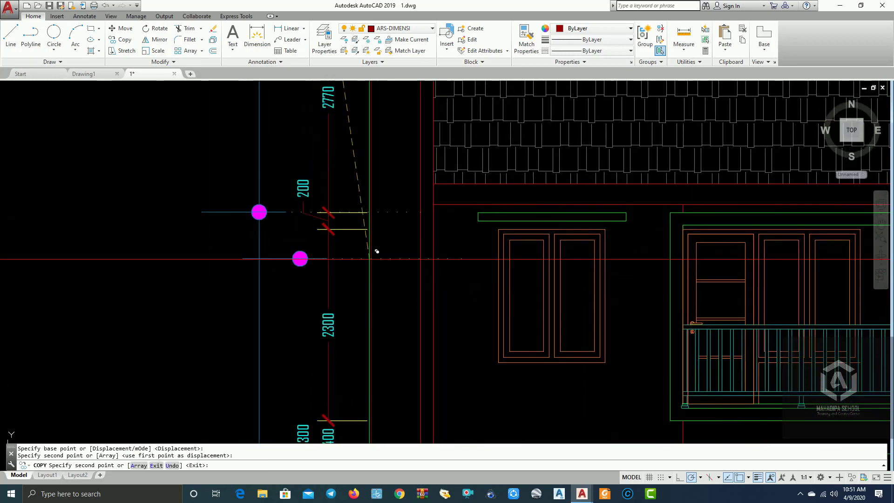
scroll(377, 251, "up", 5)
left_click(329, 229)
scroll(329, 229, "down", 5)
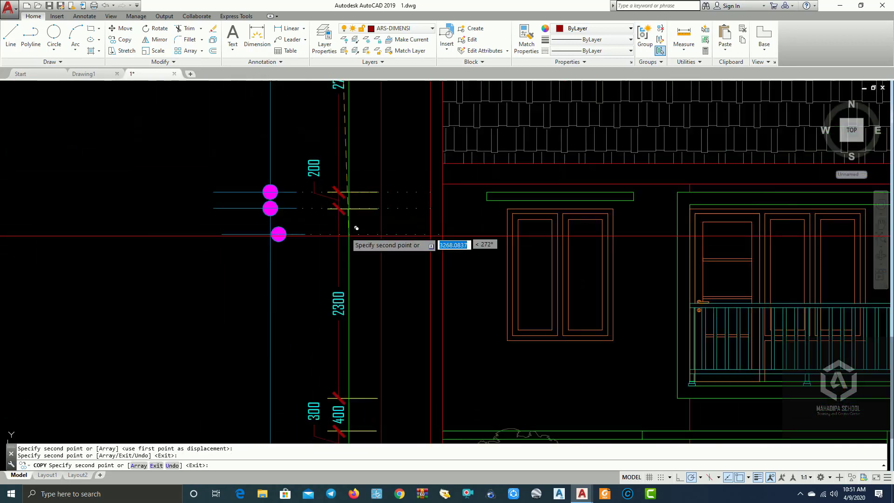
Place further copies of the level marker and dotted line at both ticks of the 400 dimension and the lower tick of the 300 dimension.
scroll(356, 228, "up", 6)
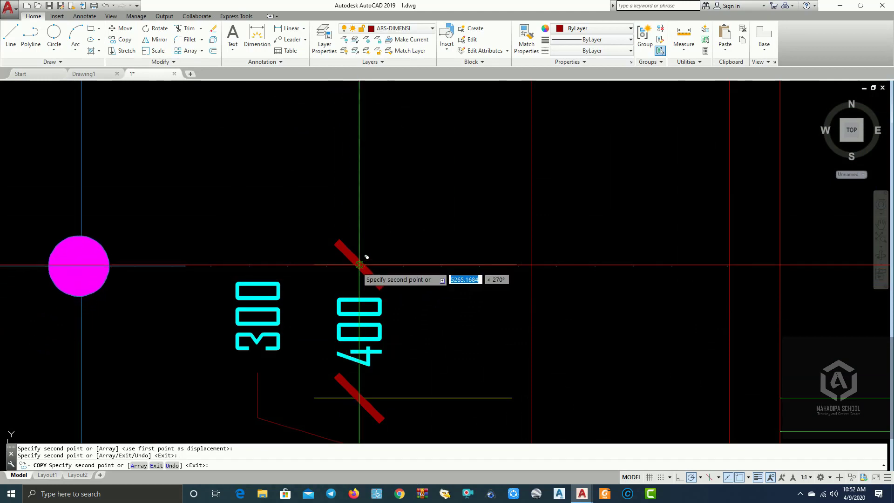
left_click(359, 265)
middle_click_drag(320, 301, 349, 184)
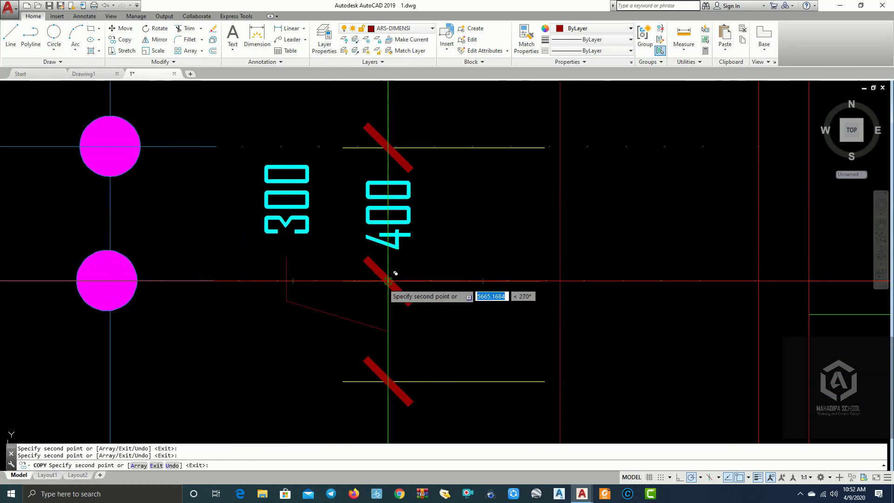
left_click(395, 273)
middle_click_drag(395, 273, 403, 189)
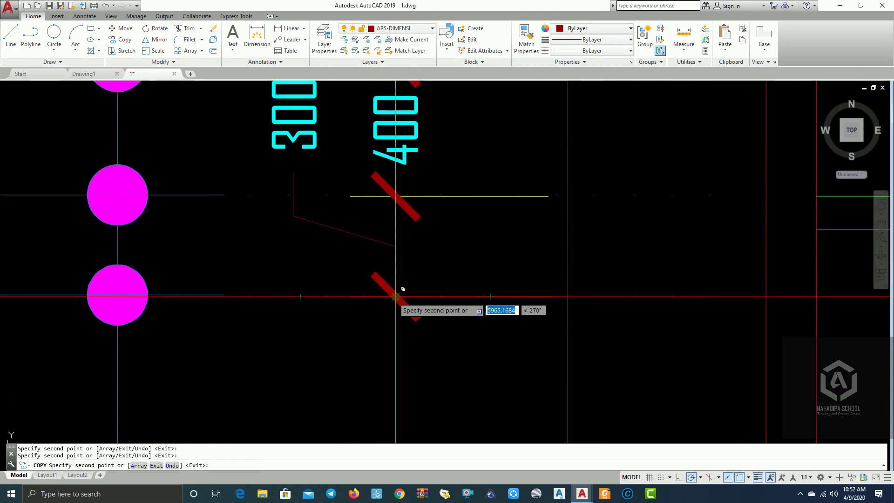
left_click(395, 297)
Place the remaining level marker copies at the lower ticks of the 1600 and 500 dimensions and at ground level.
scroll(344, 296, "down", 6)
middle_click_drag(343, 296, 361, 204)
scroll(377, 305, "up", 2)
middle_click_drag(376, 306, 384, 201)
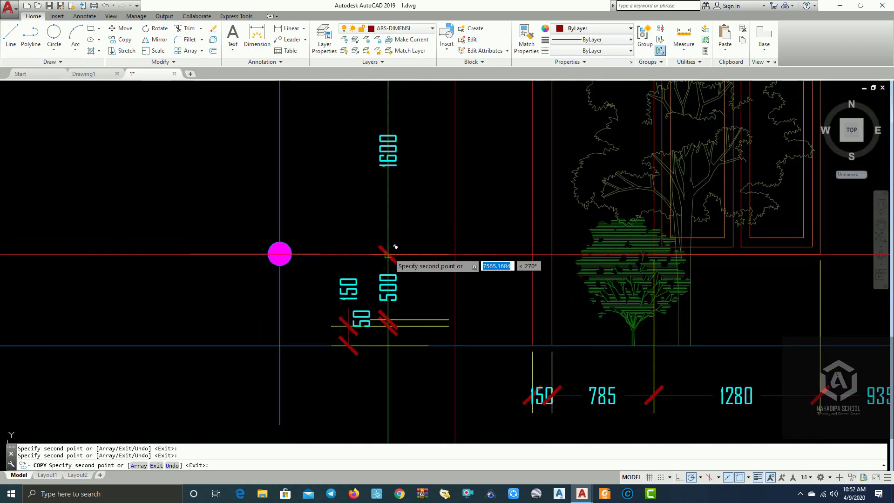
left_click(395, 246)
middle_click_drag(396, 246, 401, 209)
scroll(407, 250, "up", 2)
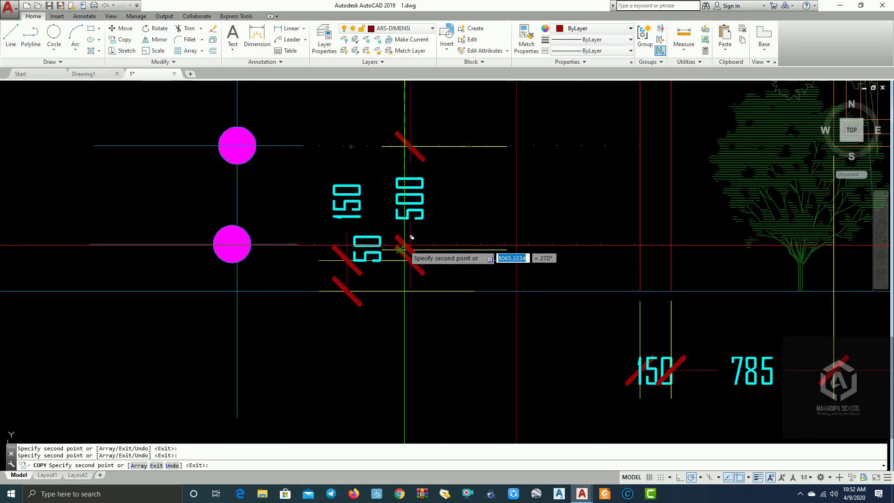
left_click(409, 250)
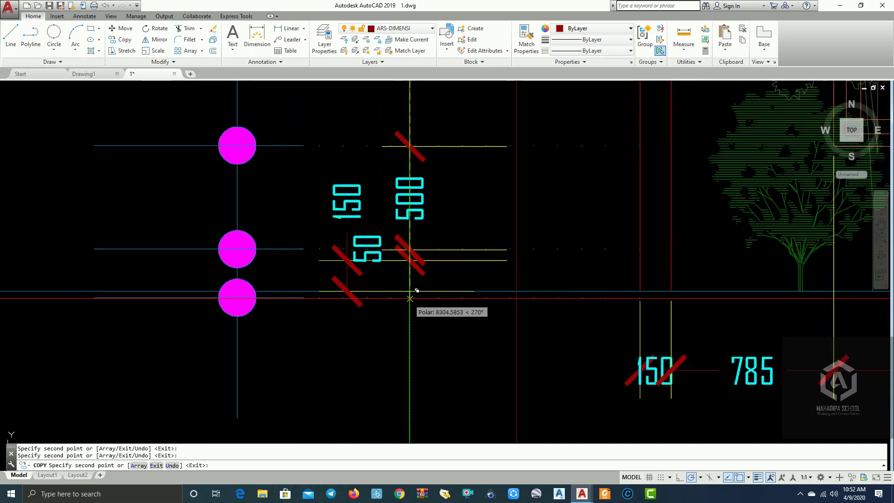
left_click(415, 287)
scroll(412, 279, "down", 6)
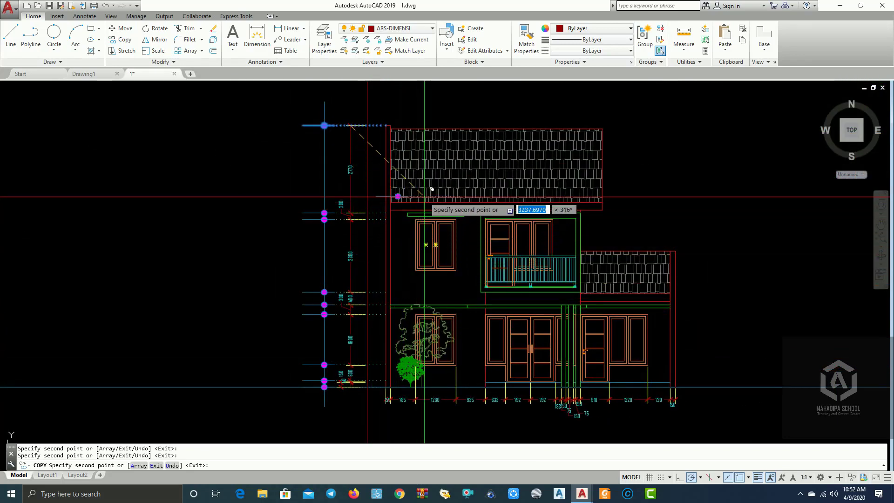
key("Escape")
Stretch the dotted lines at the 200 dimension's ticks to the green canopy's near end and the upper-floor window's top corner.
scroll(381, 213, "up", 6)
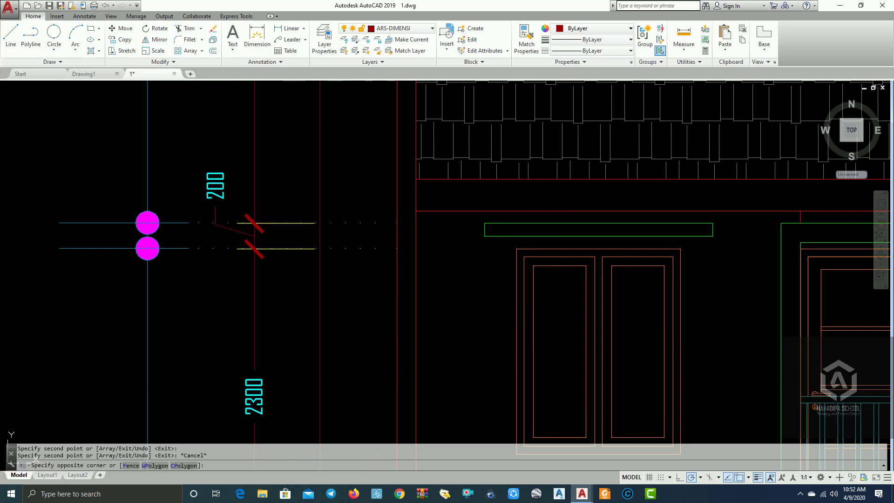
left_click(342, 211)
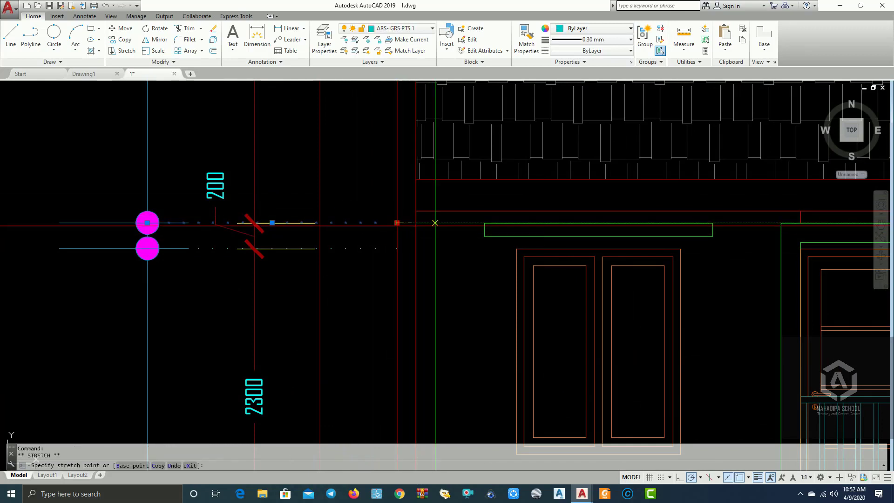
left_click(484, 223)
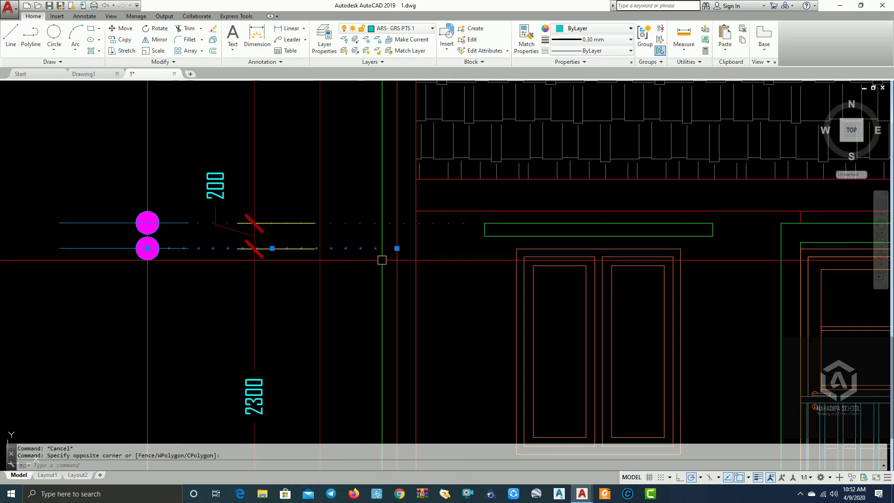
scroll(424, 266, "down", 2)
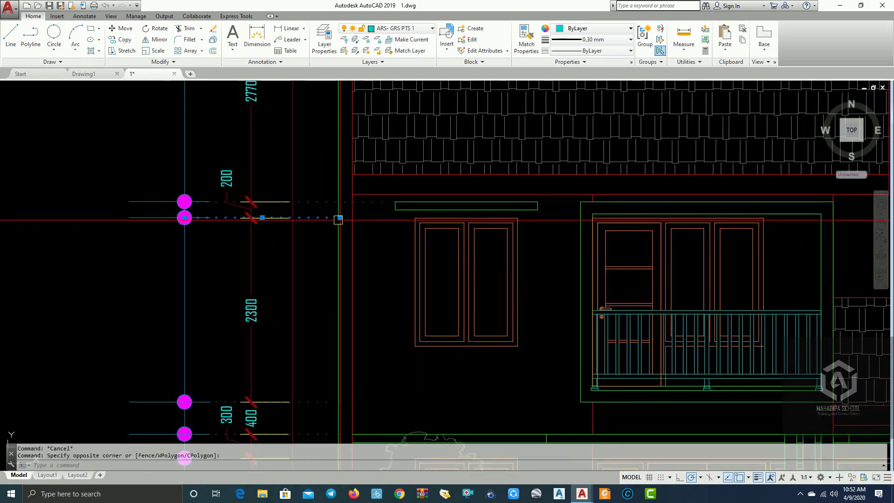
key("Escape")
scroll(393, 136, "down", 3)
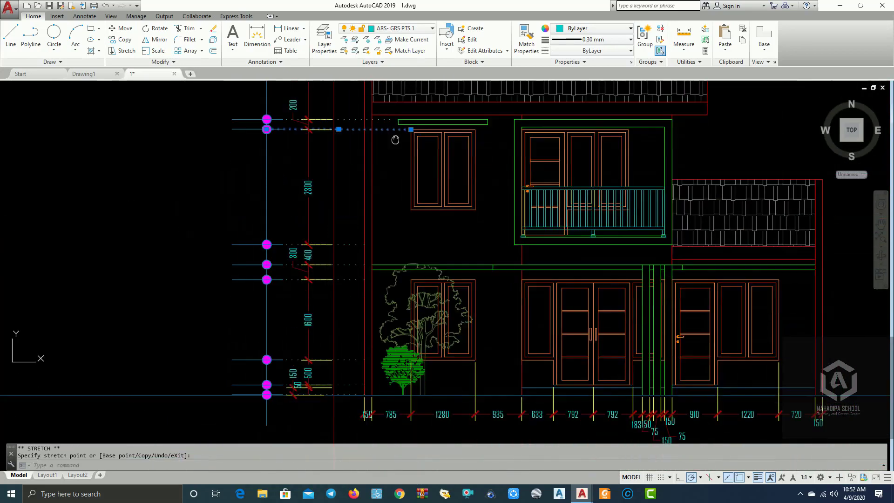
Stretch the dotted lines at the 400 dimension's ticks to the balcony frame's lower corner and the near end of the green floor band.
scroll(355, 240, "up", 4)
scroll(361, 241, "down", 4)
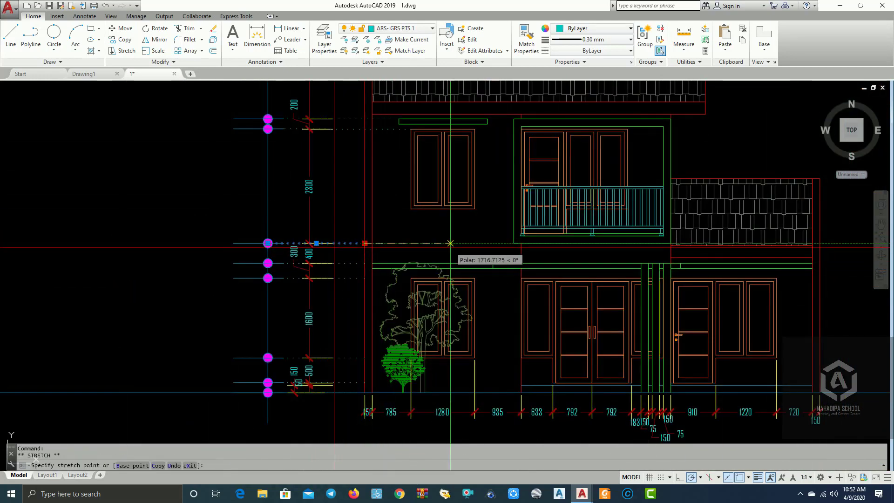
key("Escape")
scroll(359, 214, "up", 4)
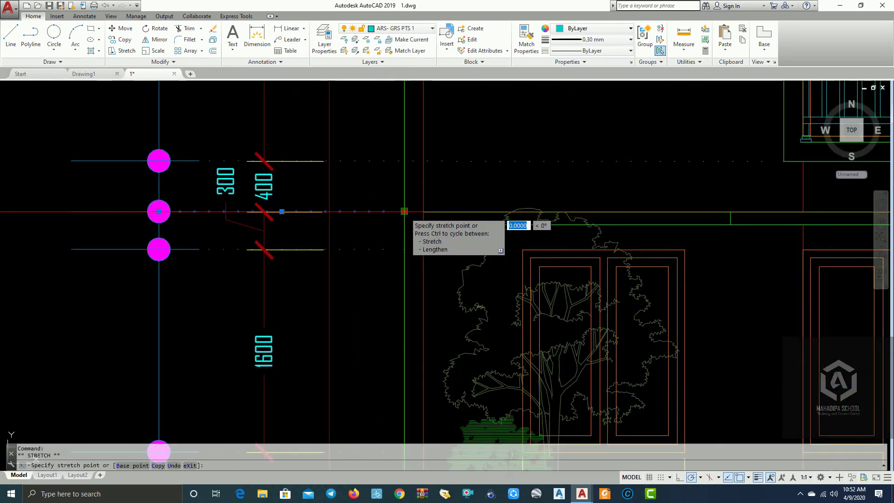
key("Escape")
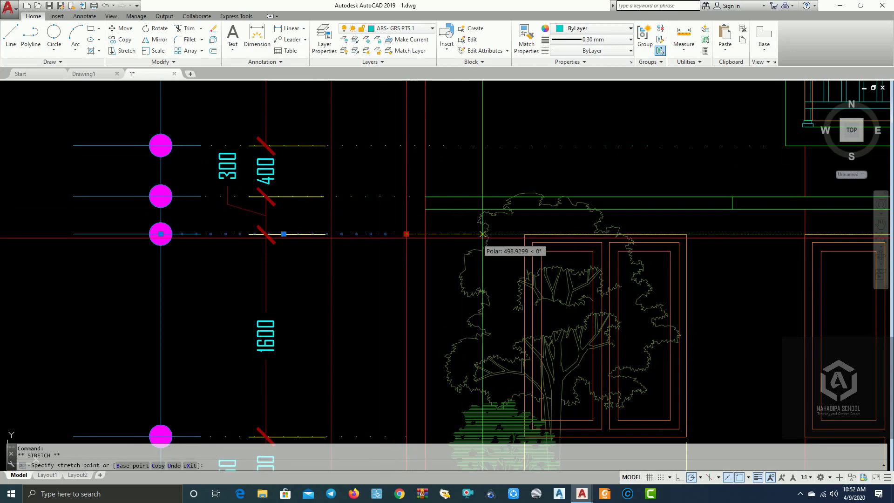
Stretch the ground-floor dotted lines to the single window's top corner, the wall corner at sill level and the base of the double door.
scroll(524, 235, "down", 3)
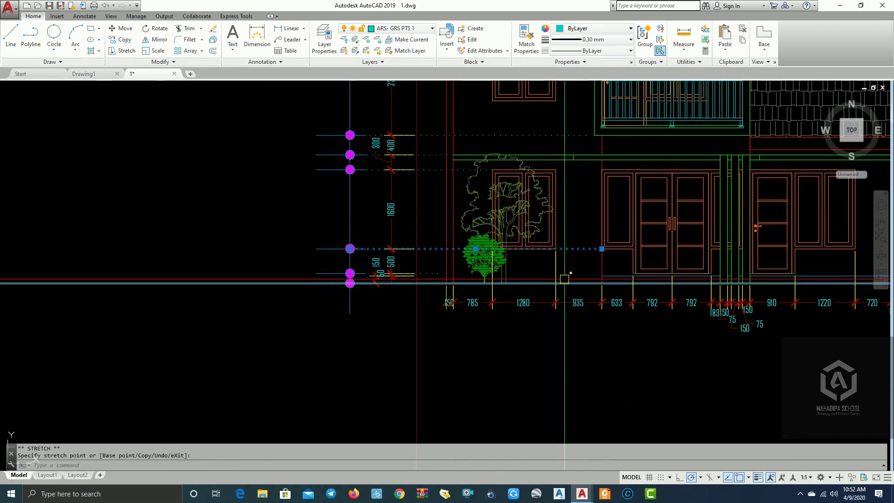
key("Escape")
scroll(433, 242, "up", 5)
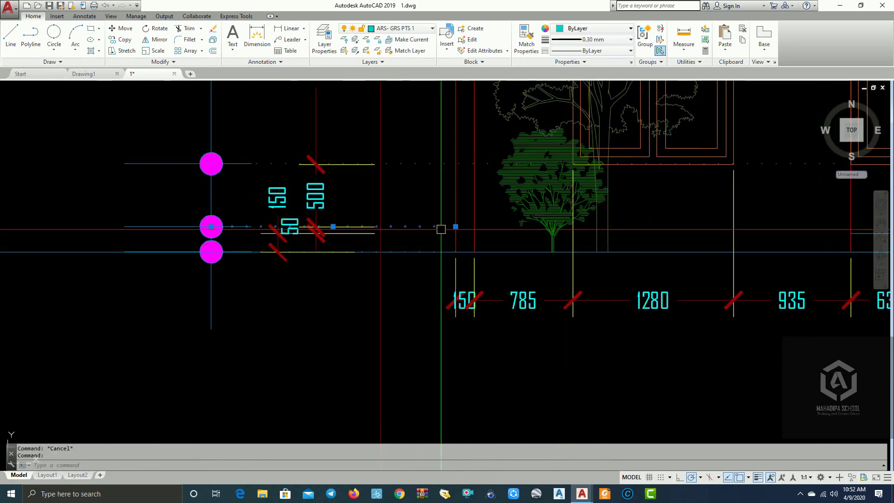
left_click(456, 228)
middle_click_drag(516, 232, 154, 229)
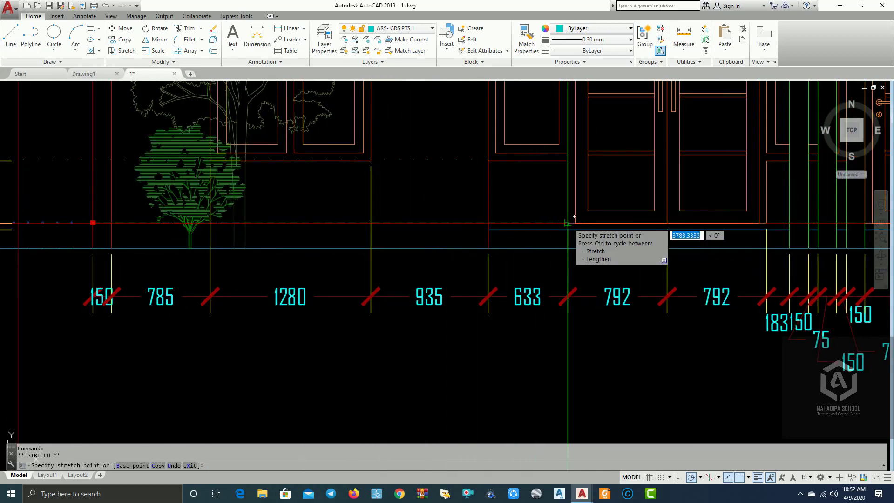
key("Escape")
Review the tiled-roof elevation's level markers and dotted level lines along the full height of the house.
scroll(468, 267, "down", 2)
middle_click_drag(469, 260, 492, 241)
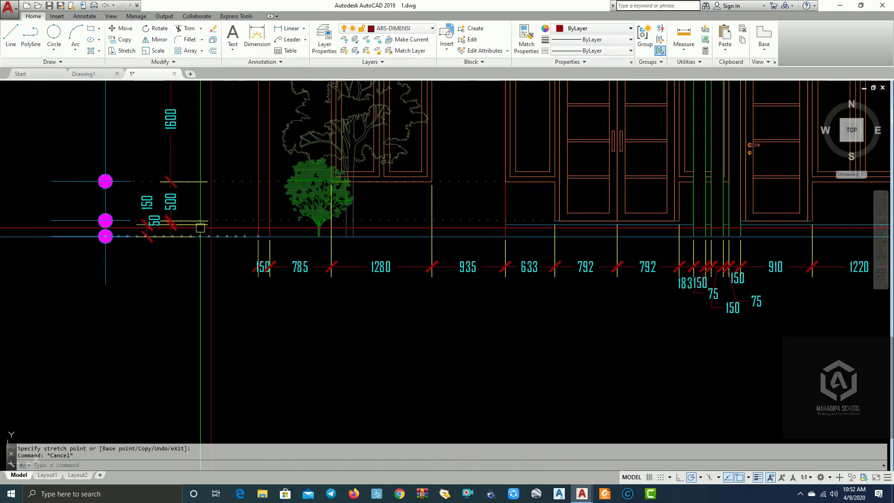
scroll(321, 256, "down", 2)
scroll(256, 281, "down", 2)
middle_click_drag(257, 282, 349, 348)
middle_click_drag(337, 256, 343, 327)
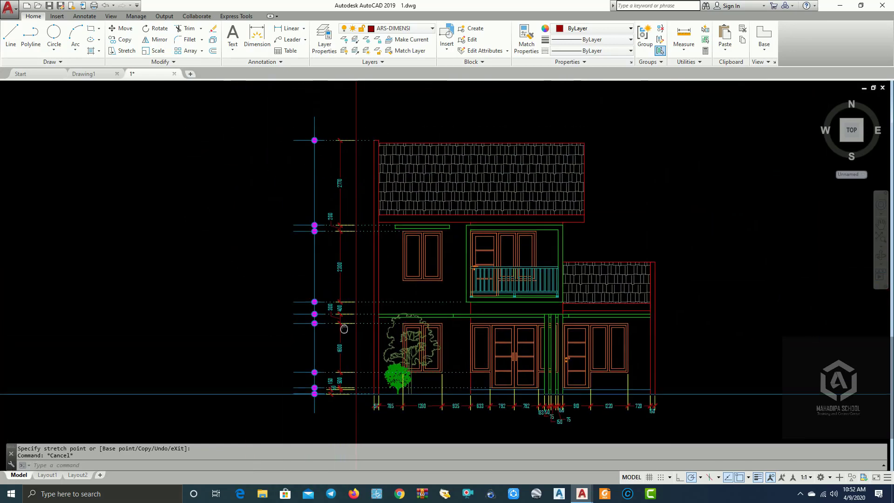
middle_click_drag(425, 199, 475, 195)
middle_click_drag(535, 206, 538, 201)
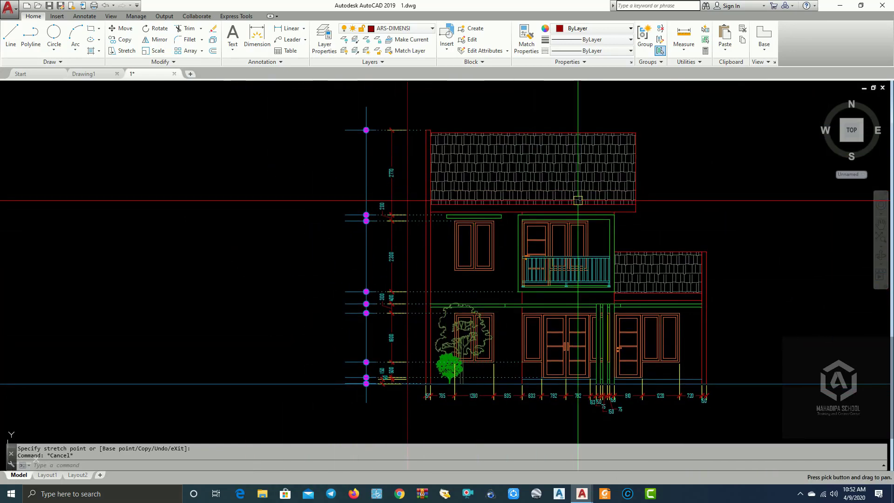
scroll(371, 158, "up", 2)
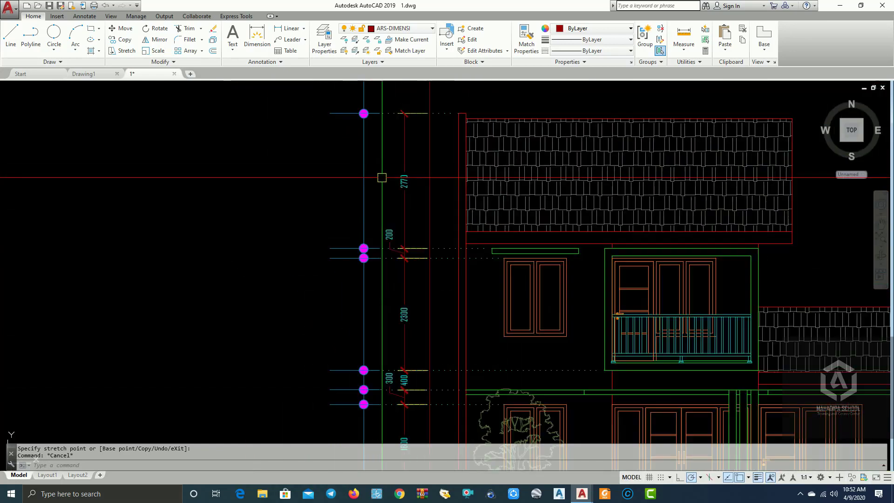
Copy the +8.27 level text from the gable elevation's ridge marker to the top level marker of the tiled-roof elevation.
scroll(381, 178, "down", 2)
middle_click_drag(370, 220, 413, 198)
scroll(164, 251, "down", 4)
middle_click_drag(141, 214, 489, 270)
scroll(253, 258, "up", 5)
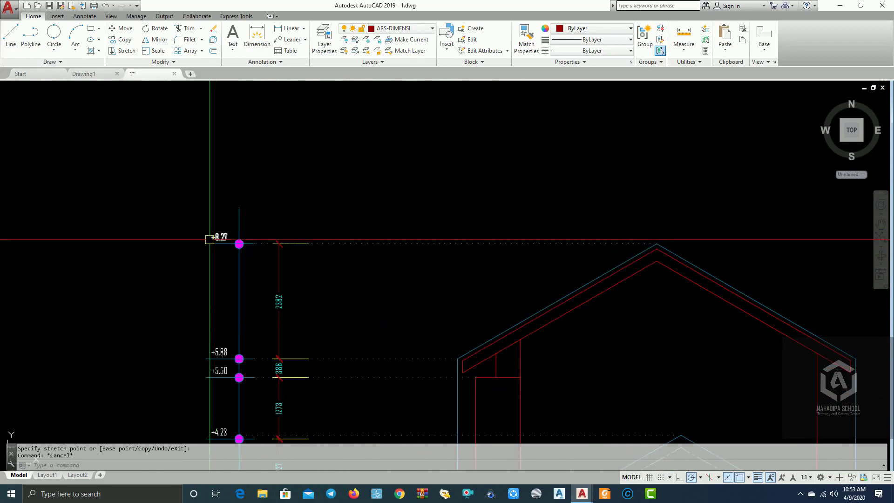
left_click(224, 238)
left_click(120, 42)
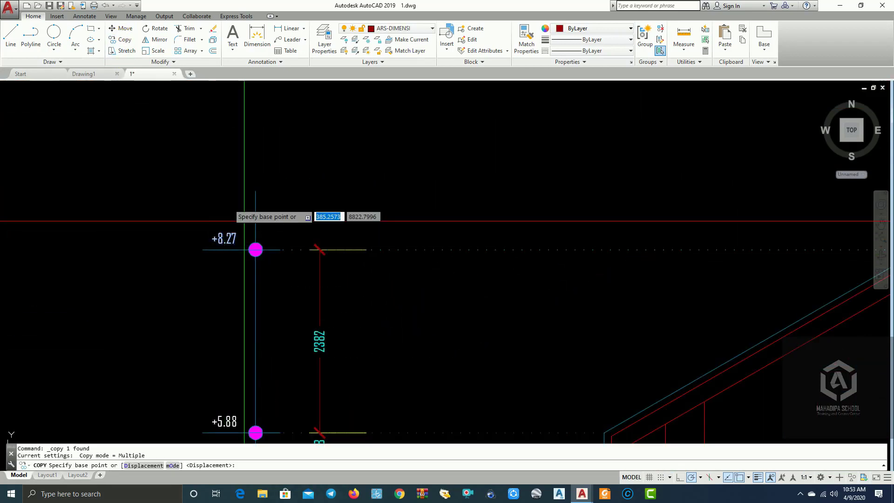
left_click(255, 250)
scroll(126, 274, "down", 3)
scroll(128, 275, "down", 2)
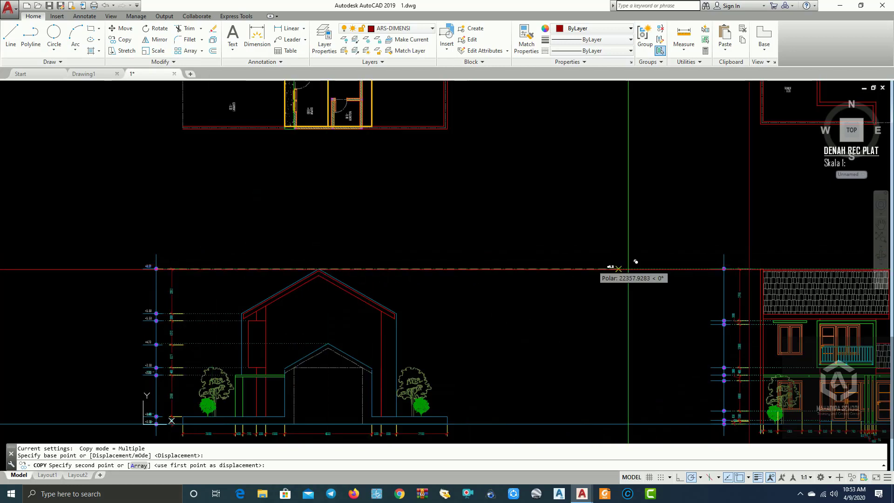
scroll(773, 282, "up", 6)
scroll(576, 261, "up", 2)
left_click(528, 202)
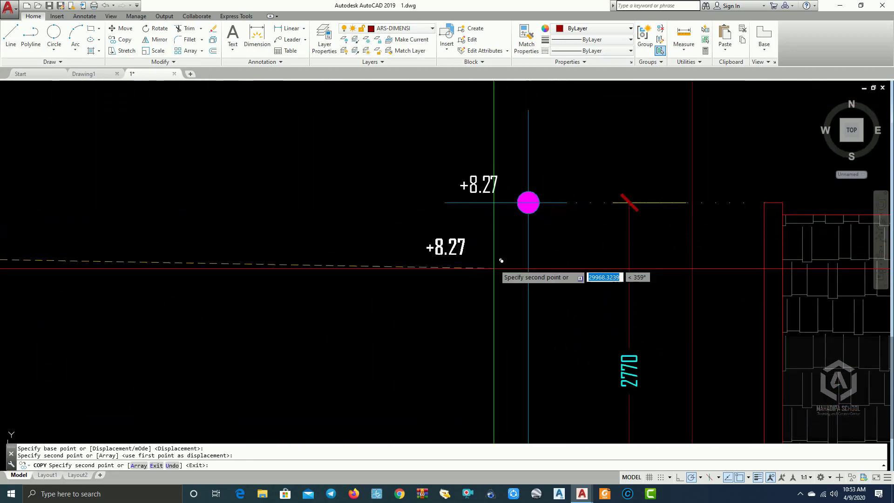
Place copies of the +8.27 text at the two level markers beside the 200 dimension's ticks.
middle_click_drag(490, 300, 489, 203)
middle_click_drag(514, 393, 489, 239)
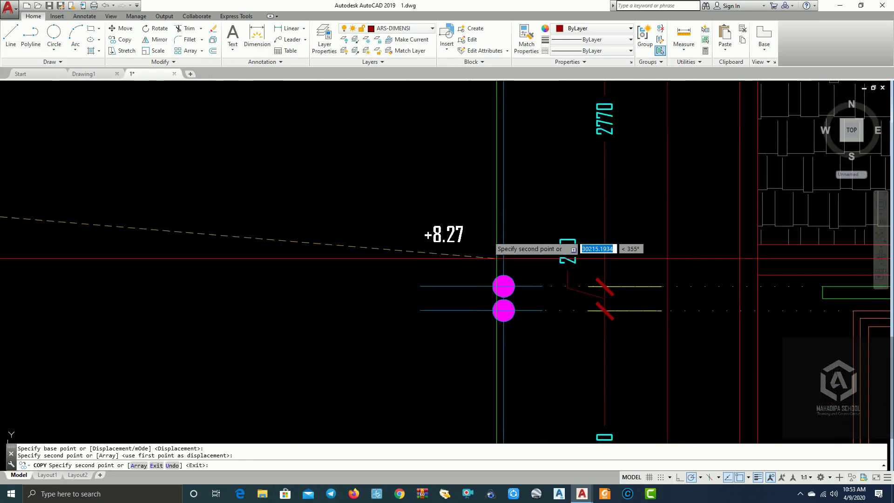
left_click(504, 286)
left_click(504, 311)
Place further copies of the +8.27 text at the level markers from the 400 dimension's ticks down to the 500 dimension's upper tick.
scroll(489, 331, "down", 3)
middle_click_drag(499, 335, 496, 318)
scroll(497, 318, "up", 3)
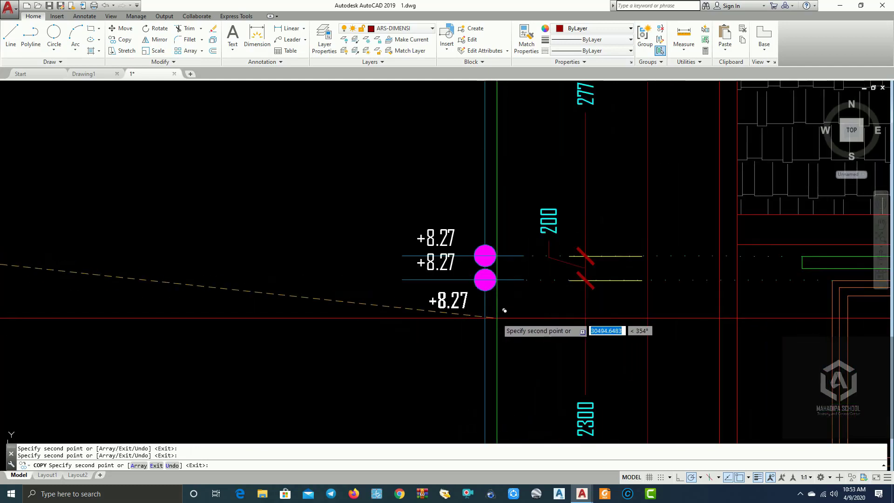
scroll(478, 224, "down", 4)
scroll(477, 252, "up", 4)
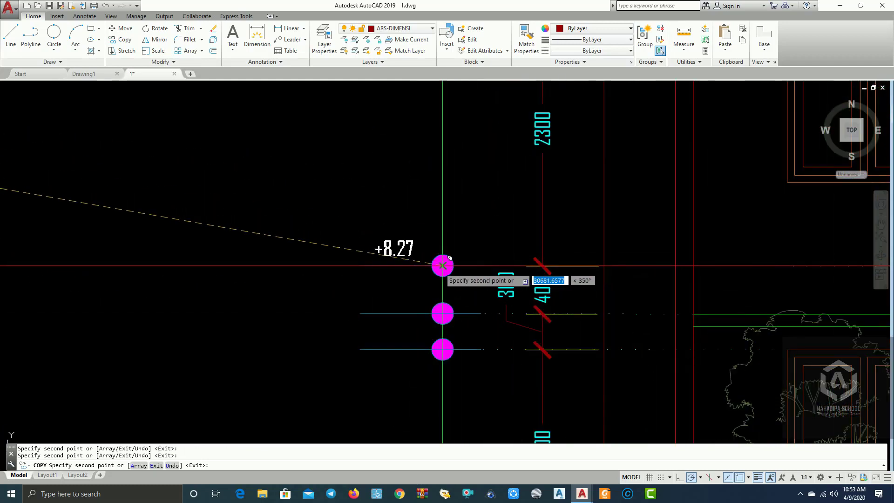
left_click(442, 313)
middle_click_drag(456, 329, 458, 235)
scroll(451, 249, "down", 4)
scroll(447, 247, "up", 4)
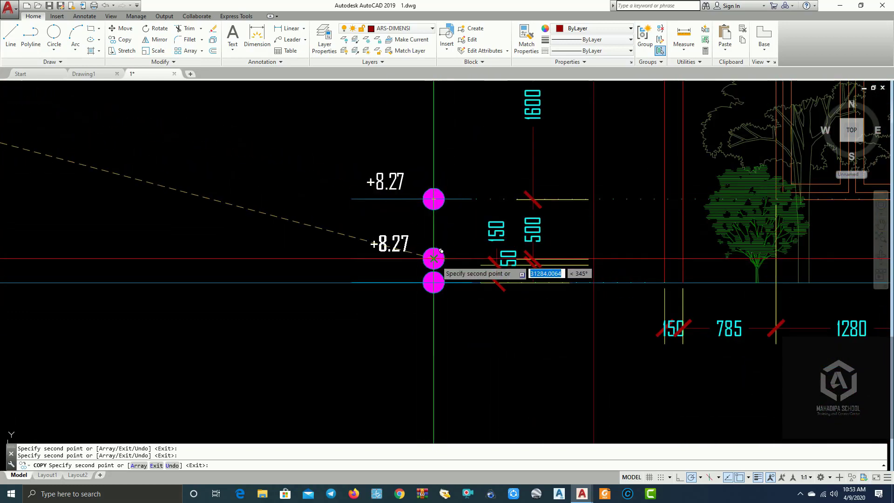
Place the last +8.27 label copy at the lowest level marker and move that label slightly down, clear of the marker line above.
left_click(433, 283)
key("Escape")
scroll(407, 268, "up", 4)
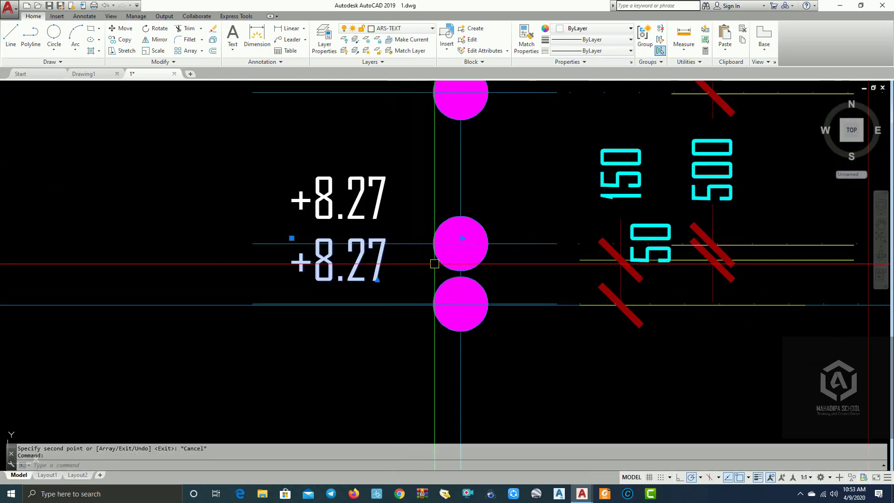
type("m")
key("Return")
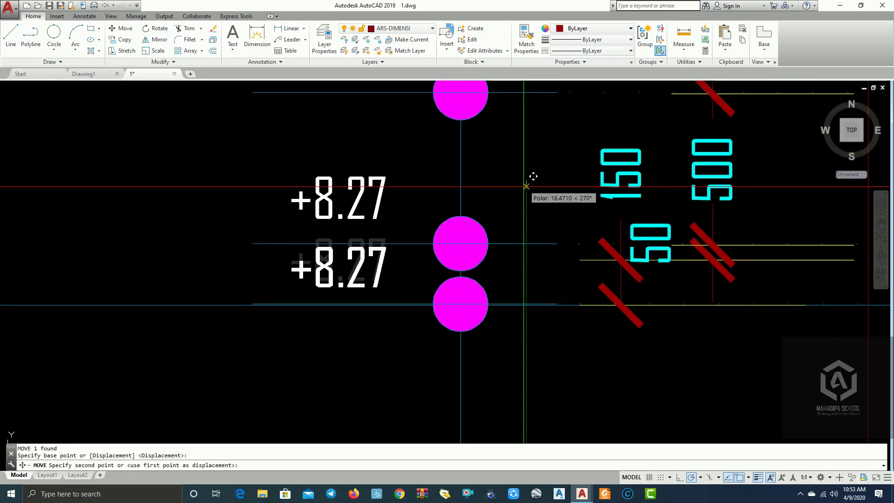
left_click(531, 182)
left_click(518, 198)
Move the +8.27 label of the second marker from the roof slightly down, between its own line and the line above.
scroll(518, 197, "down", 3)
scroll(523, 159, "down", 3)
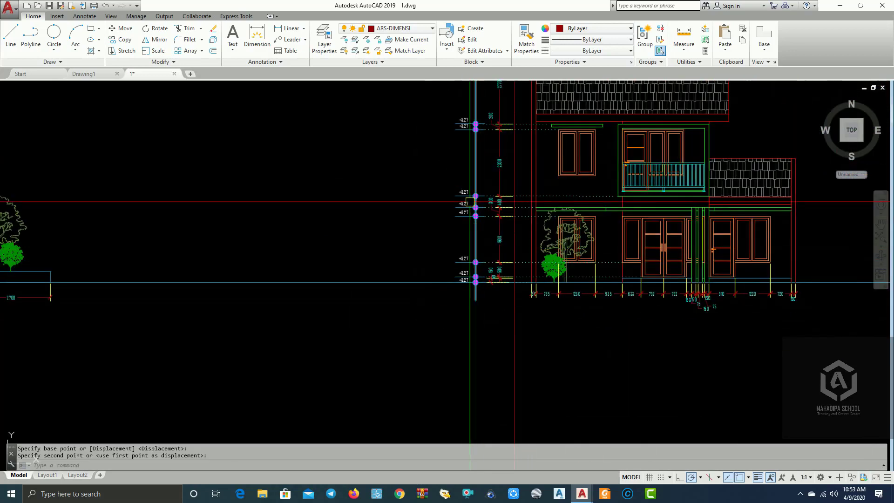
scroll(415, 236, "up", 5)
left_click(381, 236)
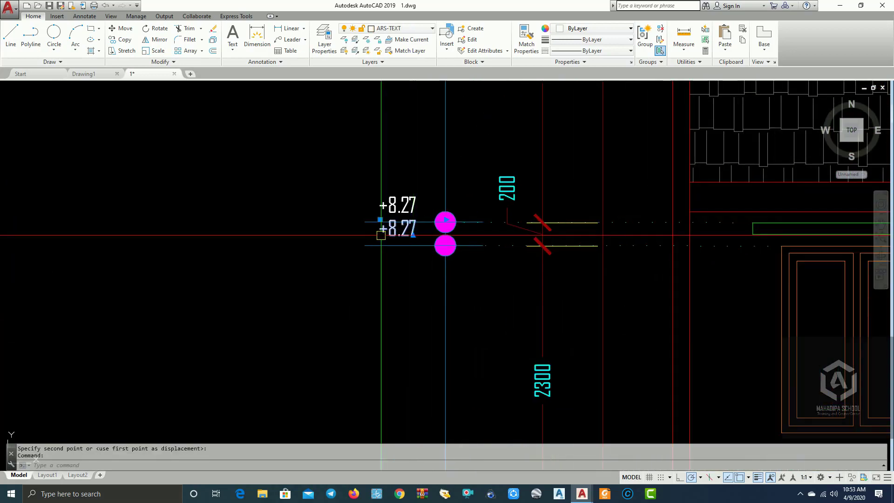
type("m")
key("space")
left_click(329, 118)
left_click(328, 125)
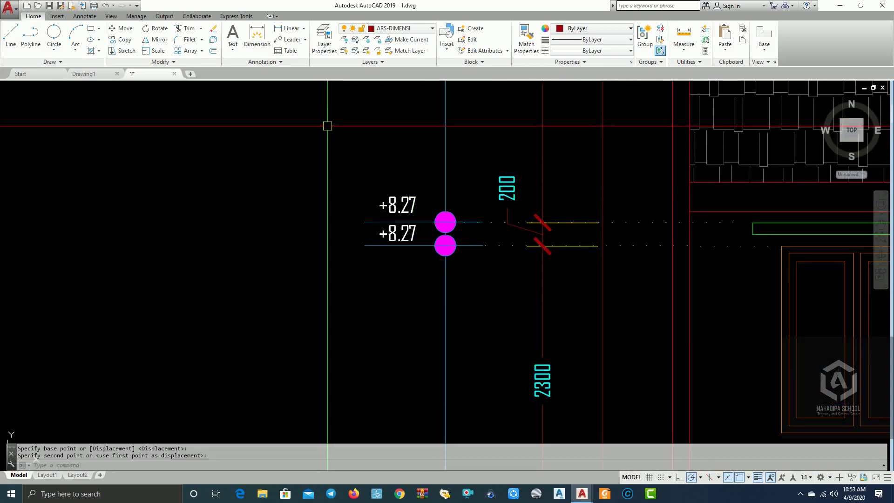
Erase the vertical construction line between the height dimensions and the front elevation.
scroll(330, 126, "down", 4)
middle_click_drag(379, 113, 388, 227)
middle_click(387, 227)
middle_click(387, 228)
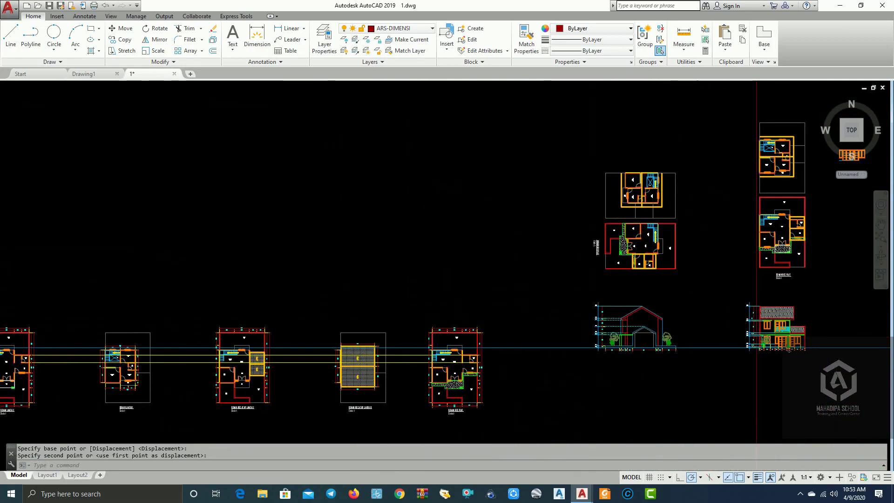
scroll(776, 327, "up", 7)
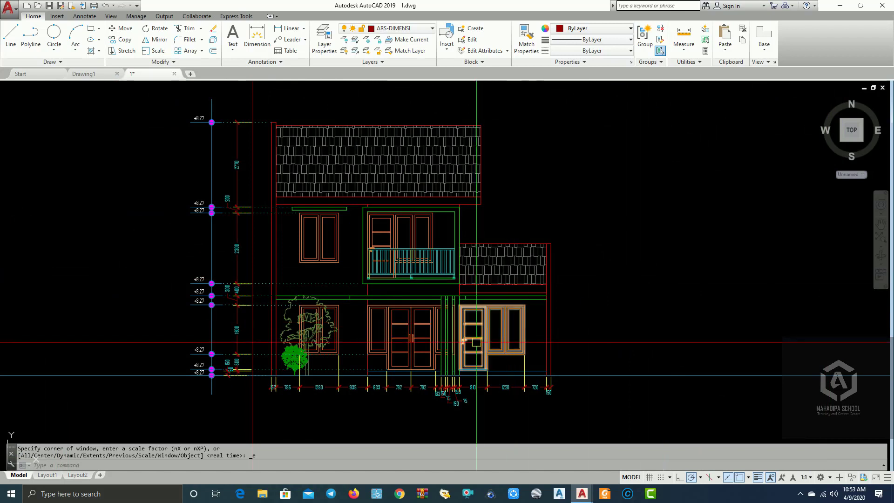
middle_click_drag(273, 405, 319, 390)
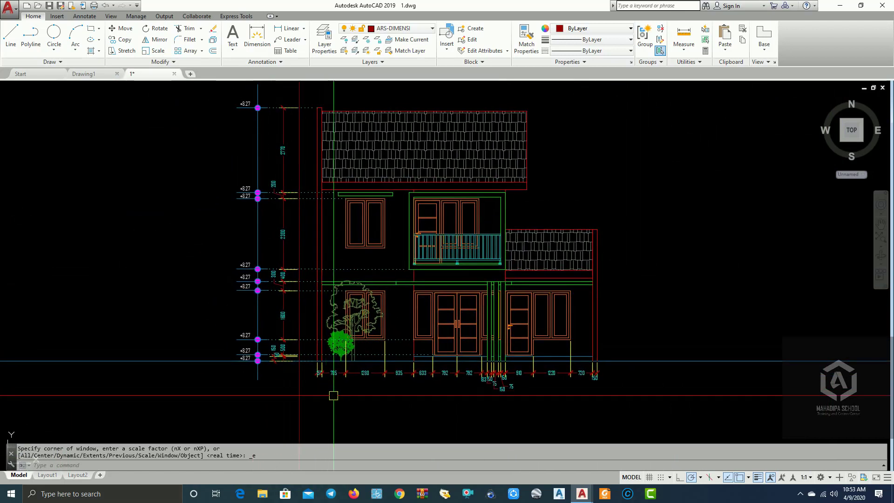
left_click(266, 404)
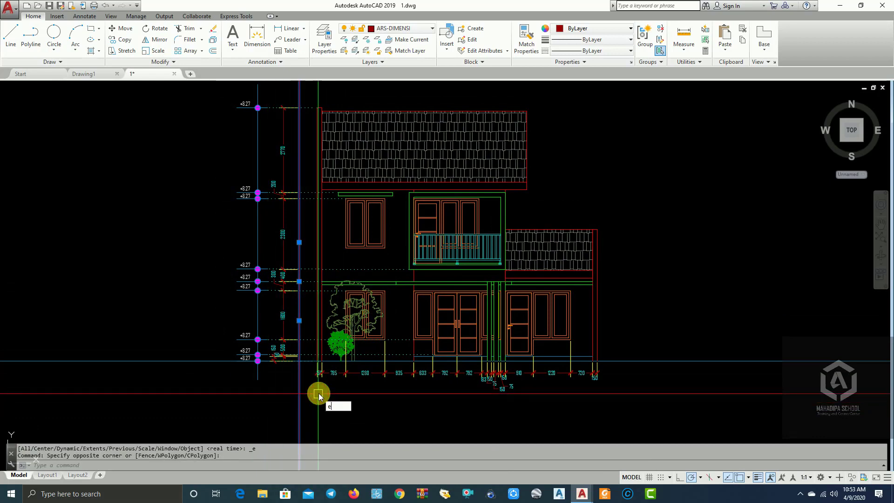
type("e")
key("Return")
Compare the level labels and markers of the front elevation with those of the neighbouring gabled elevation.
scroll(258, 360, "up", 2)
scroll(334, 378, "down", 5)
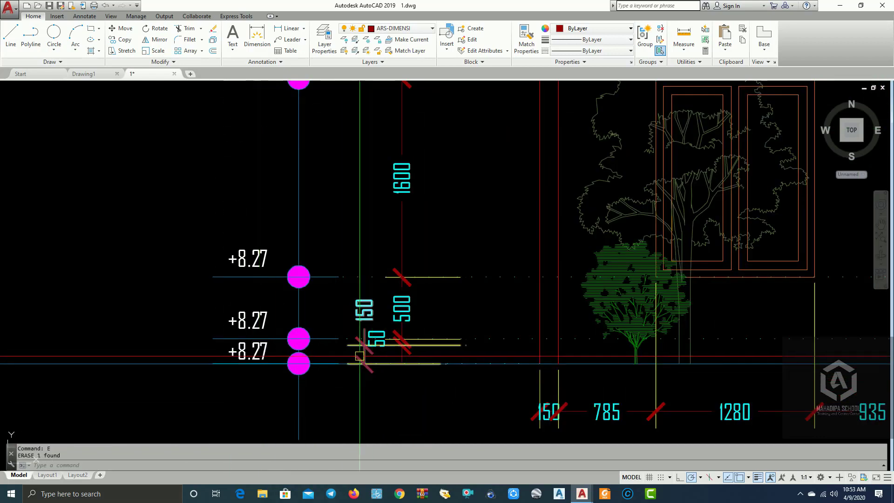
scroll(409, 339, "up", 4)
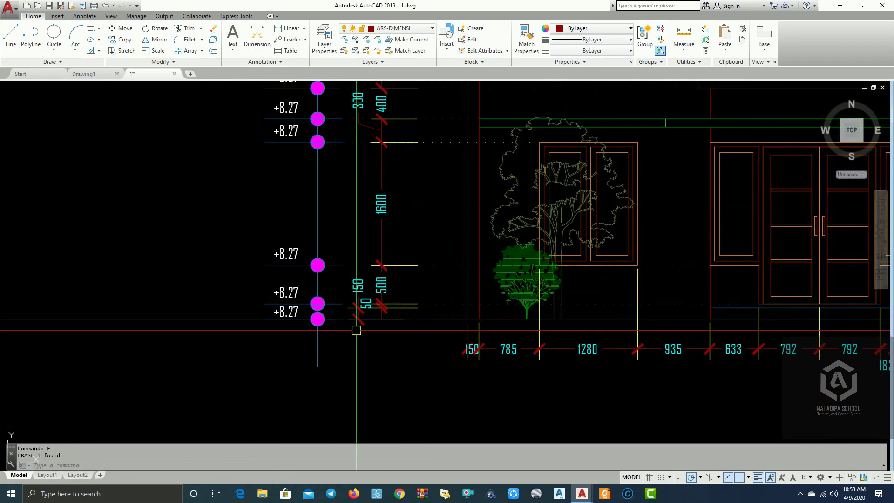
scroll(351, 328, "down", 6)
scroll(281, 337, "down", 5)
scroll(166, 343, "up", 5)
scroll(116, 341, "up", 4)
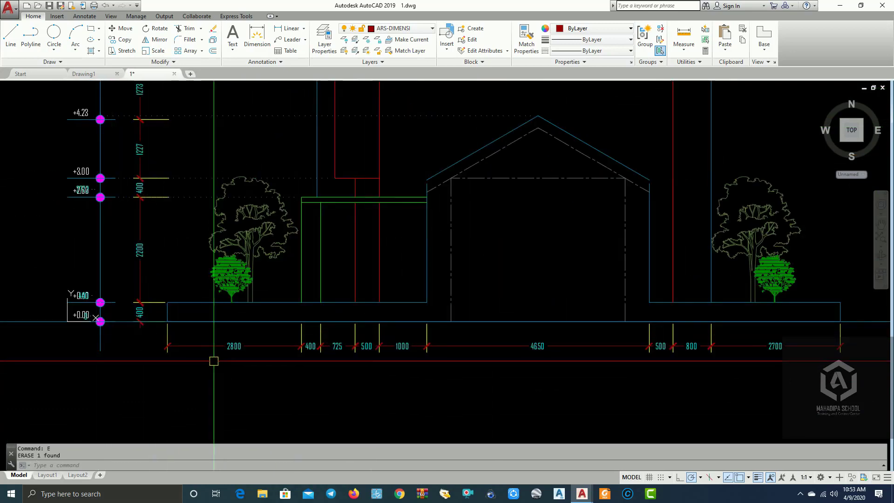
scroll(368, 321, "down", 4)
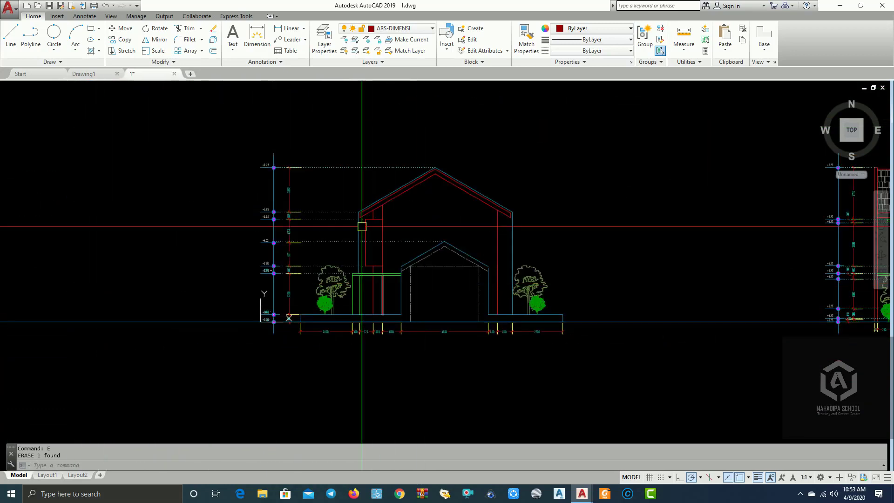
left_click(305, 32)
left_click(298, 161)
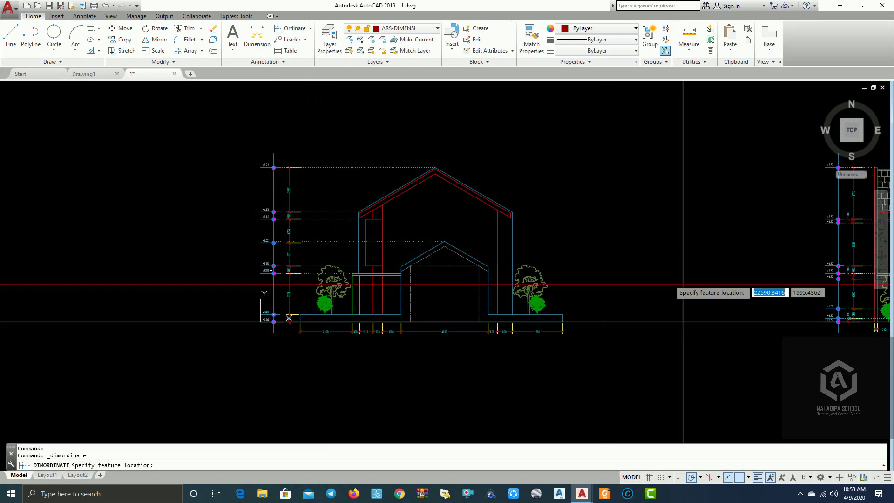
scroll(605, 279, "up", 8)
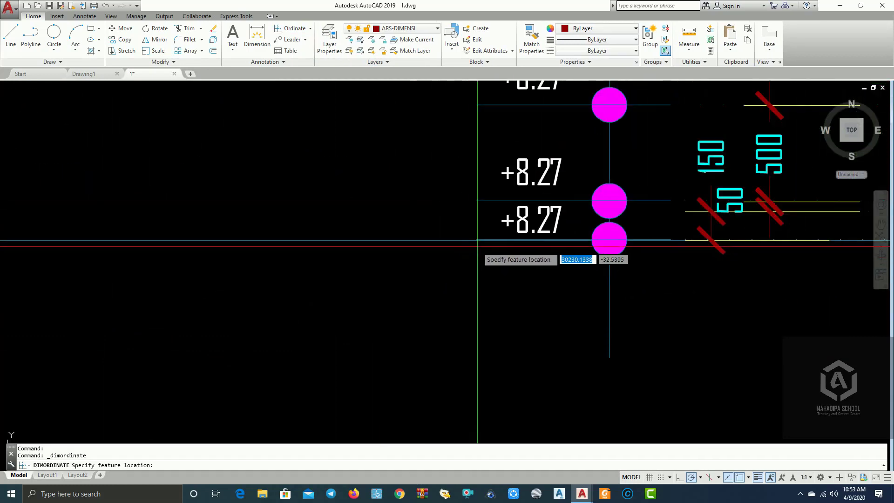
left_click(476, 240)
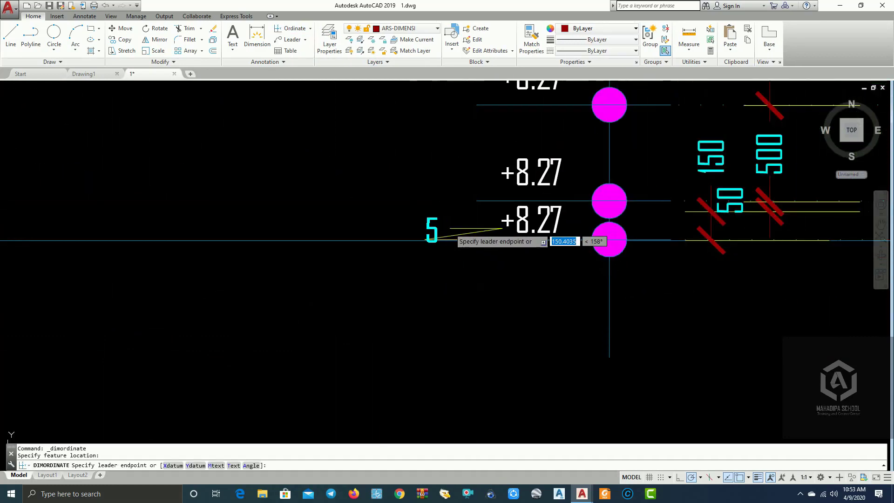
key("Escape")
Move the lowest level marker about 4.52 units straight down so its centre sits on the ground line.
scroll(533, 258, "down", 10)
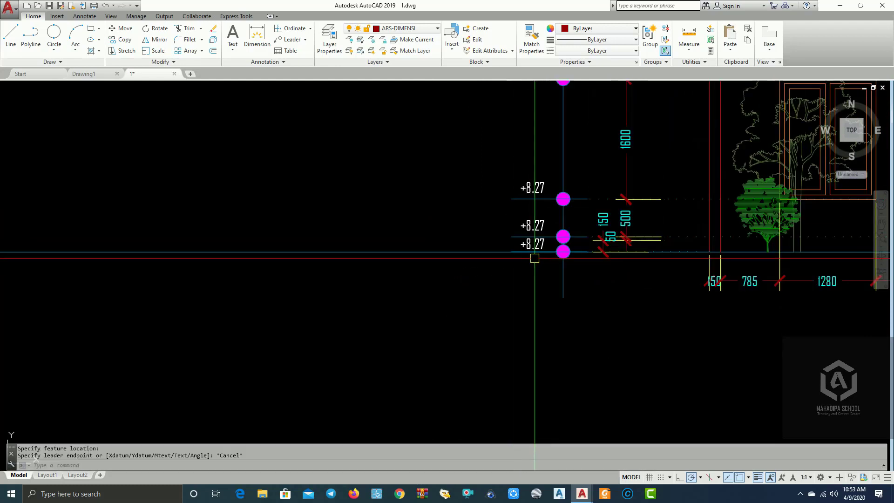
scroll(794, 303, "up", 5)
left_click(672, 343)
left_click(655, 298)
middle_click_drag(712, 284, 182, 178)
scroll(356, 199, "up", 10)
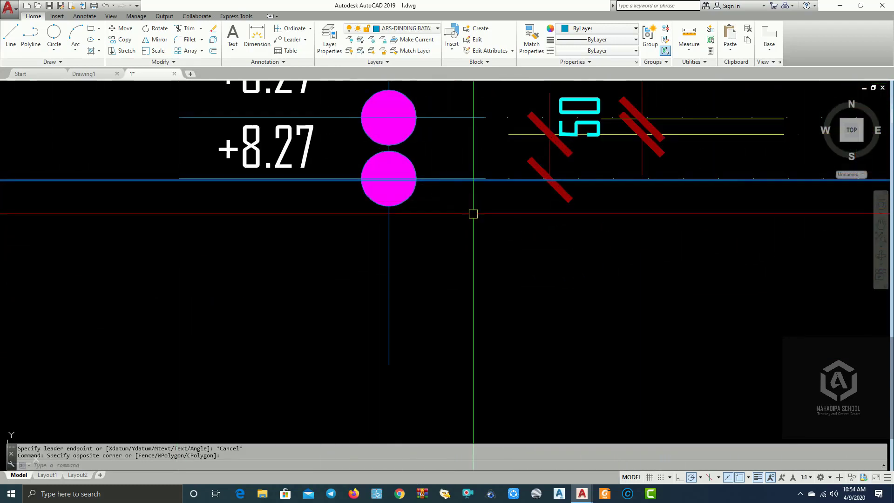
middle_click_drag(361, 210, 509, 289)
key("Escape")
scroll(637, 232, "up", 2)
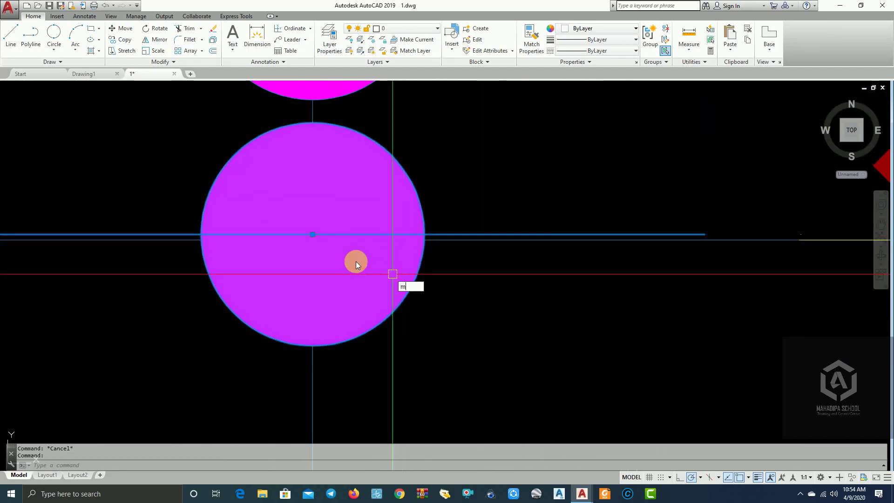
key("Return")
scroll(318, 236, "up", 2)
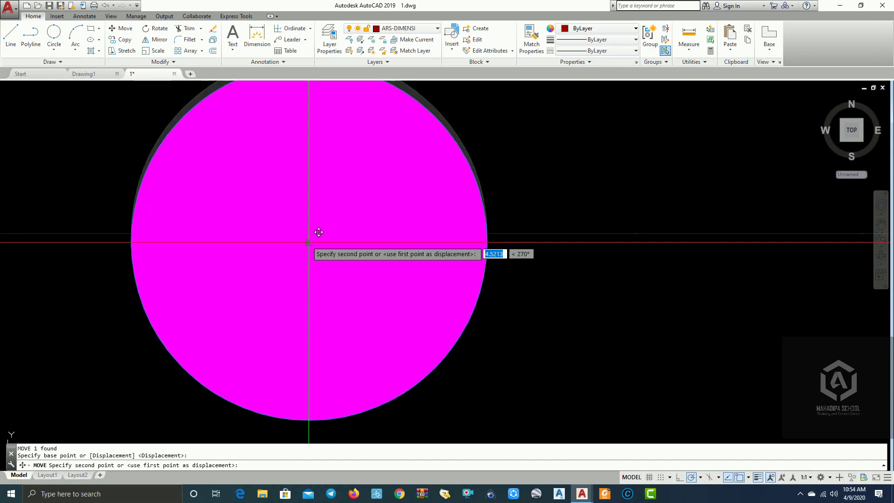
key("Escape")
scroll(451, 226, "down", 5)
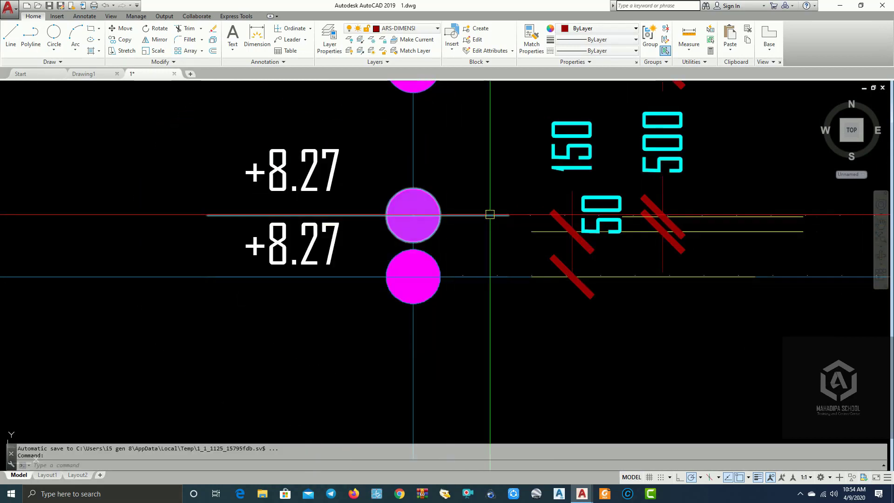
Inspect how the two lowest level markers align with their dotted level lines.
scroll(489, 214, "up", 8)
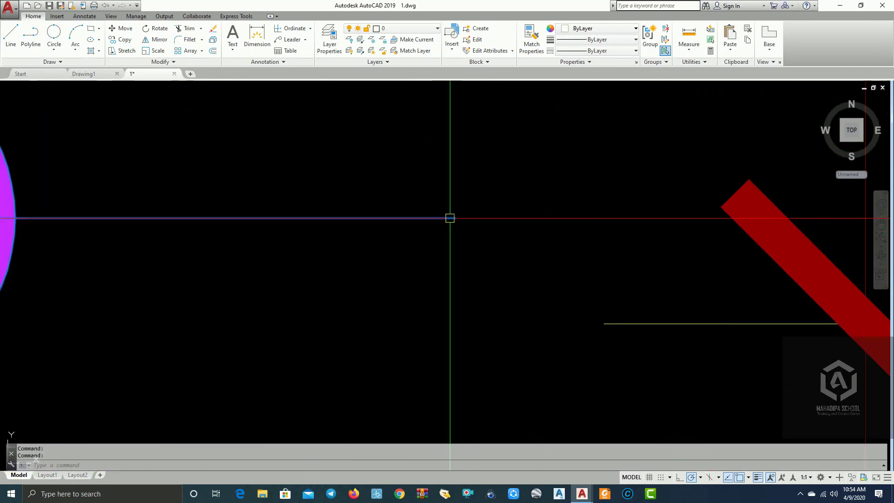
key("Escape")
left_click(454, 217)
scroll(494, 235, "down", 3)
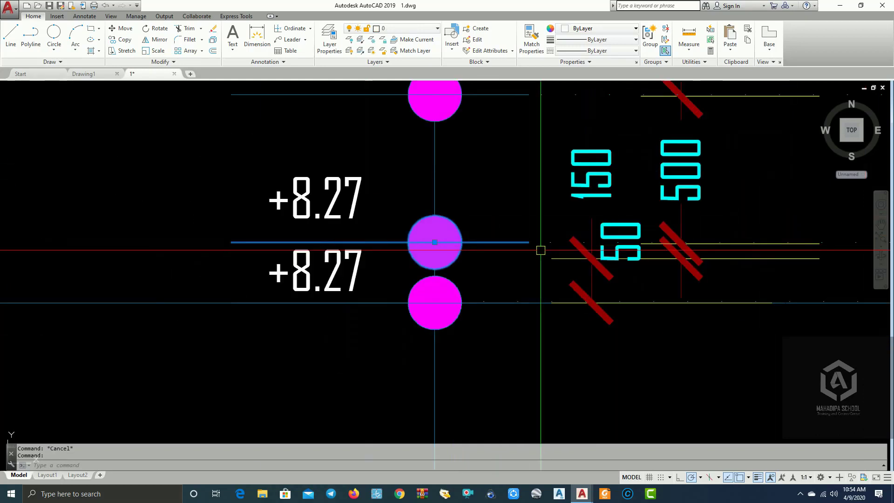
left_click(392, 302)
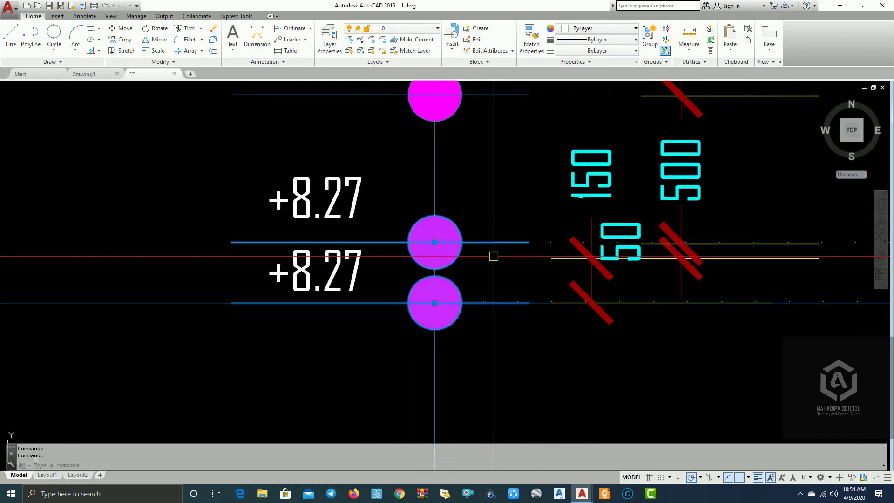
key("Escape")
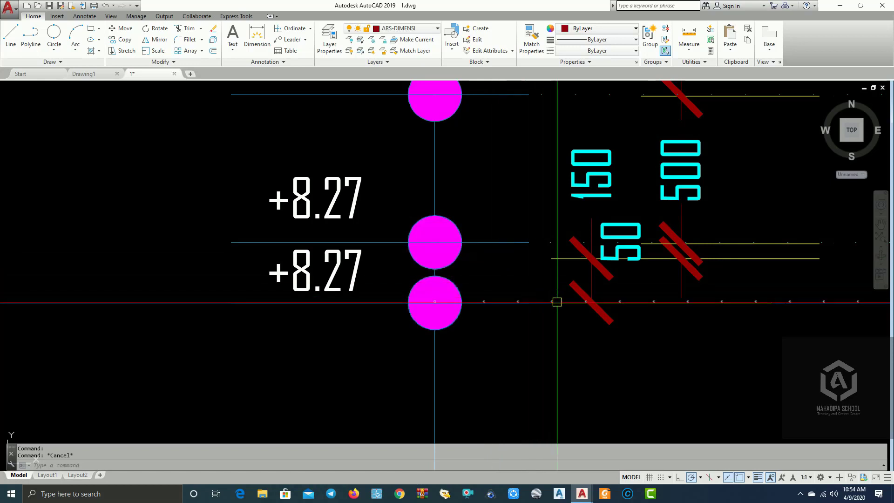
key("Escape")
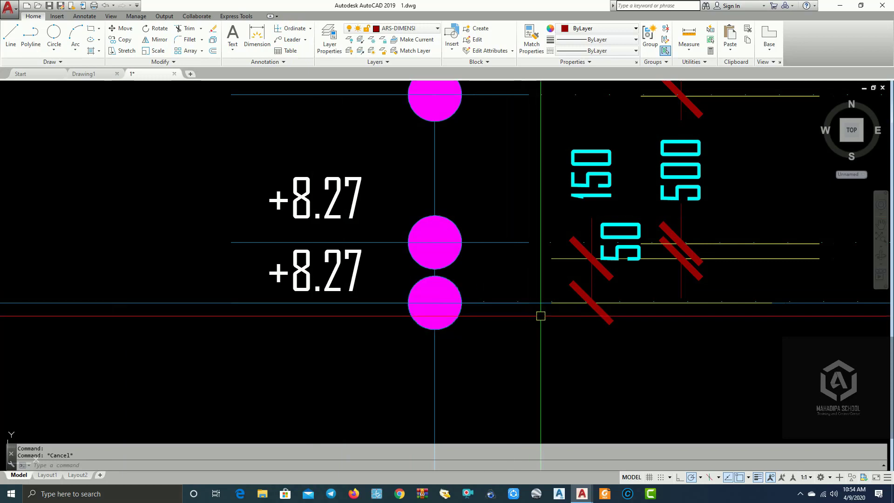
Add an ordinate dimension at the centre of the lowest level marker, with its leader ending beyond the +8.27 labels.
left_click(289, 29)
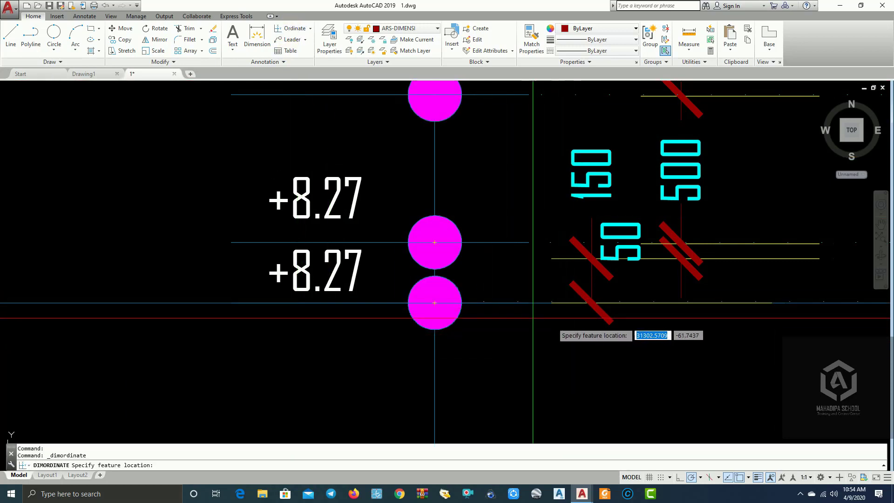
left_click(434, 302)
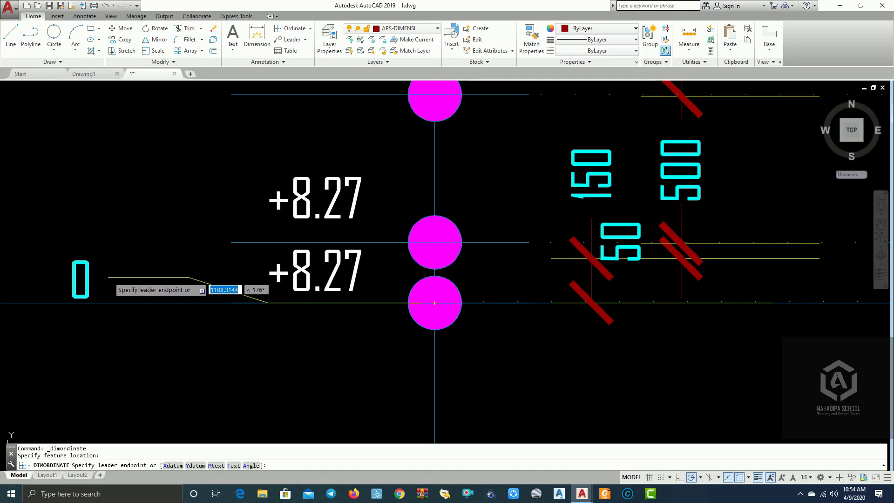
left_click(96, 276)
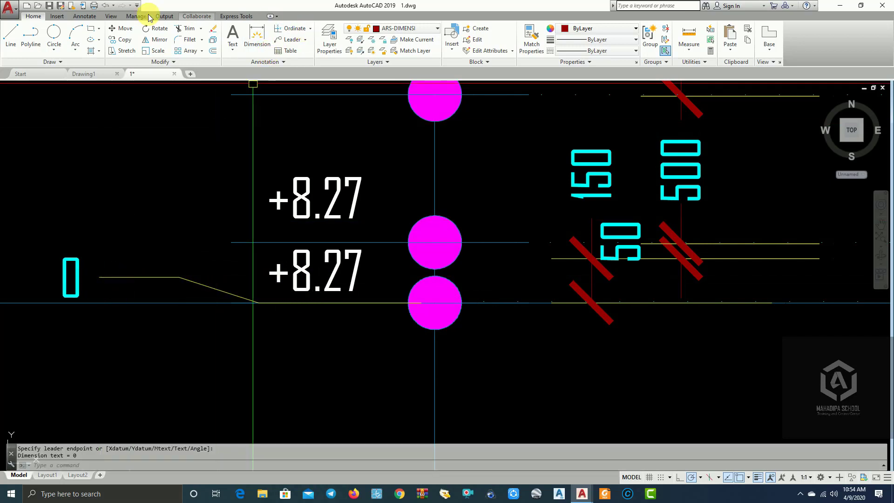
Continue the ordinate dimension to the outer end of the second-lowest level marker's horizontal line.
left_click(83, 17)
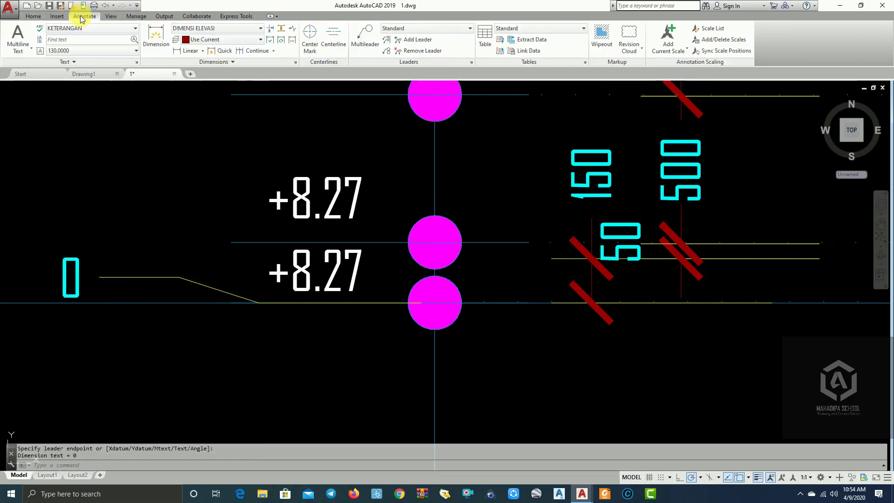
left_click(254, 51)
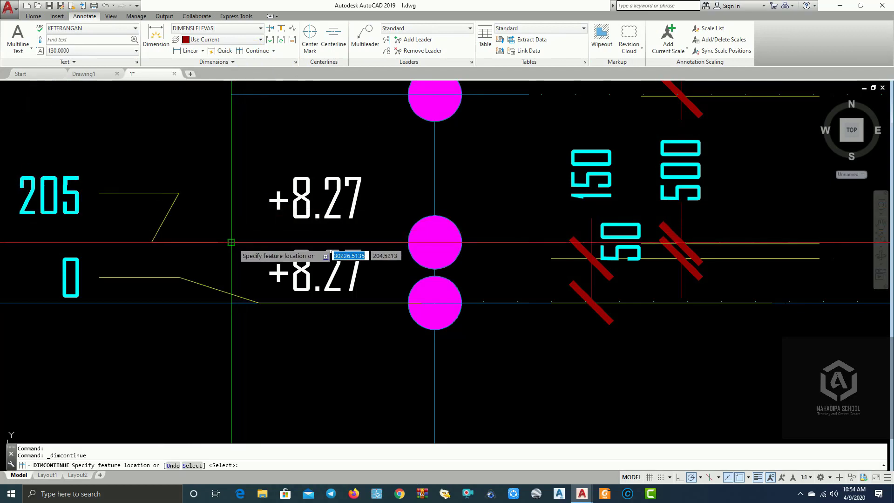
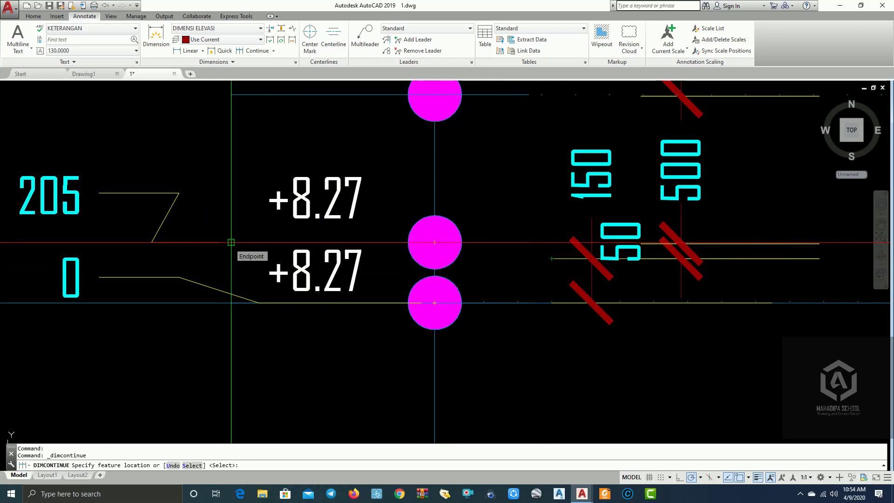
left_click(230, 242)
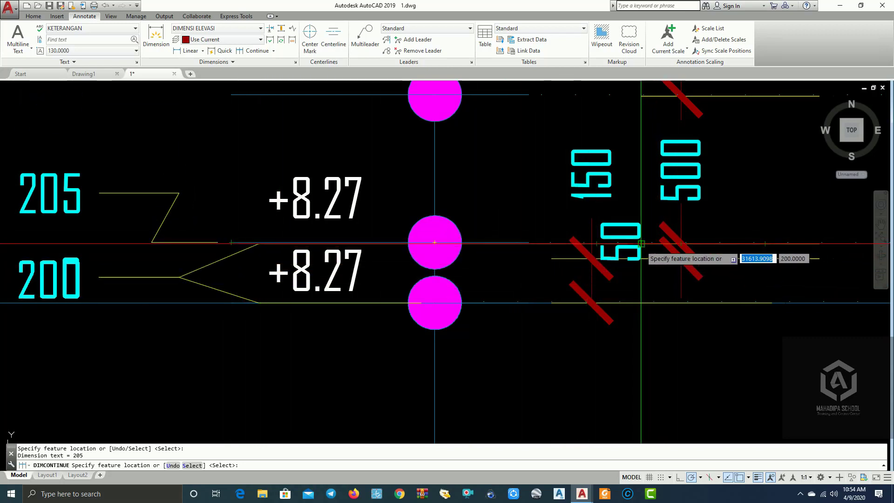
scroll(641, 243, "down", 2)
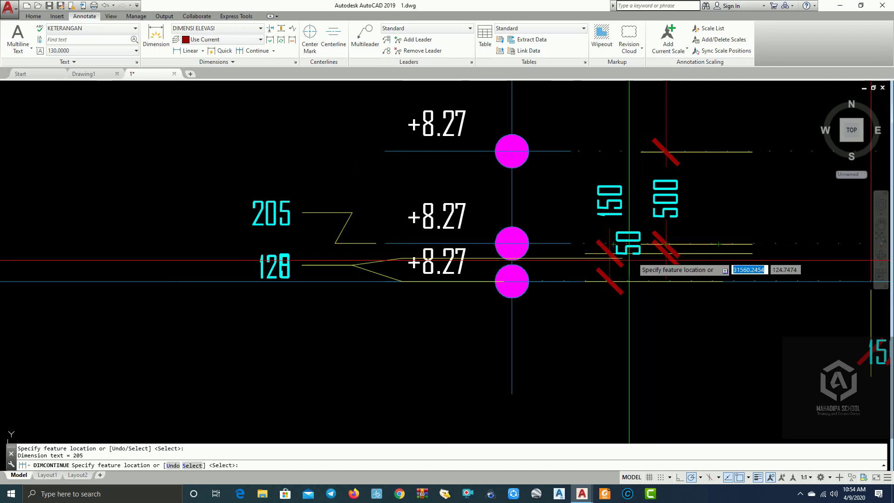
scroll(629, 261, "up", 2)
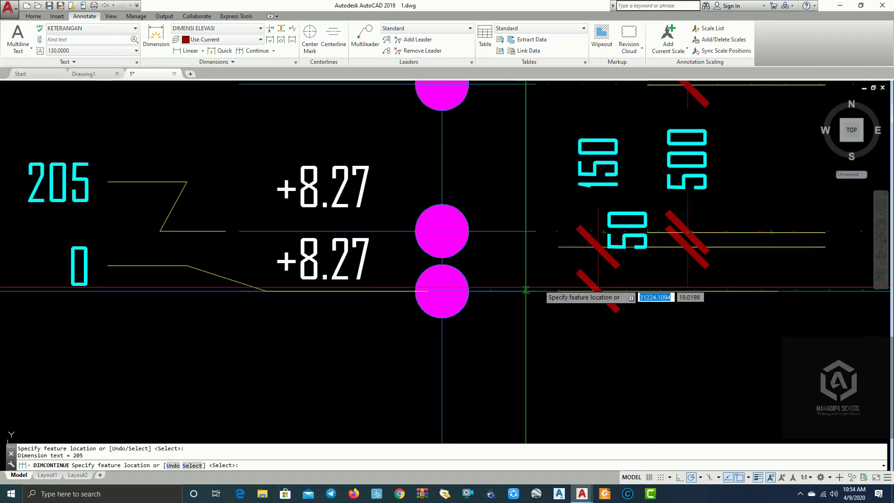
key("Escape")
Examine how the second-lowest level marker and its dotted line align with the extension lines of the 50 and 500 dimensions.
scroll(528, 249, "up", 2)
middle_click_drag(547, 236, 411, 250)
scroll(542, 240, "up", 2)
scroll(498, 245, "down", 4)
middle_click_drag(256, 193, 345, 183)
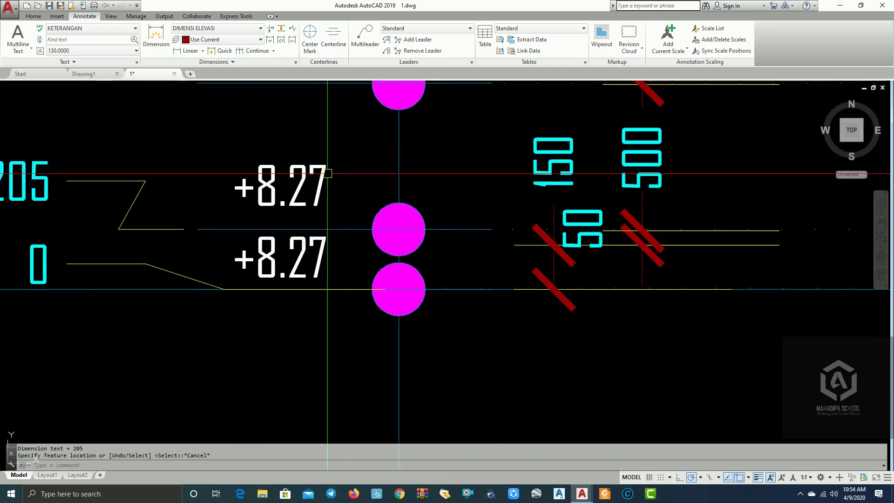
left_click(326, 174)
middle_click_drag(502, 245, 440, 255)
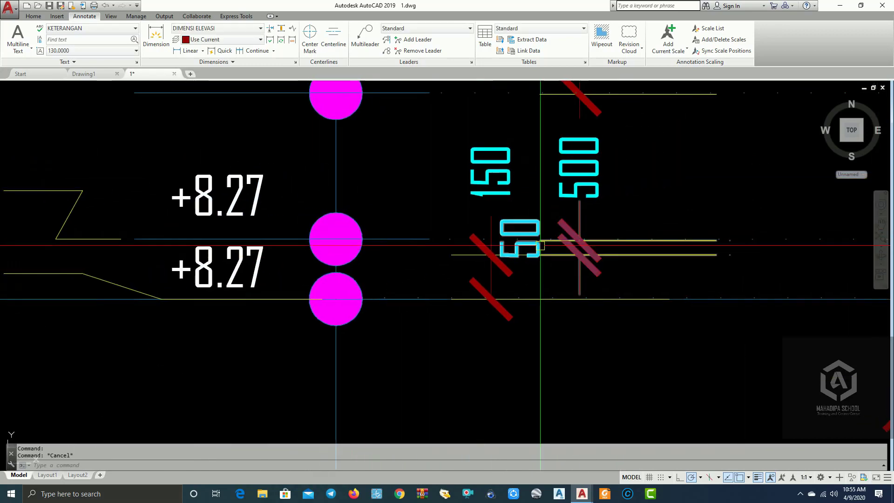
scroll(605, 245, "up", 4)
scroll(712, 254, "down", 4)
scroll(520, 259, "up", 2)
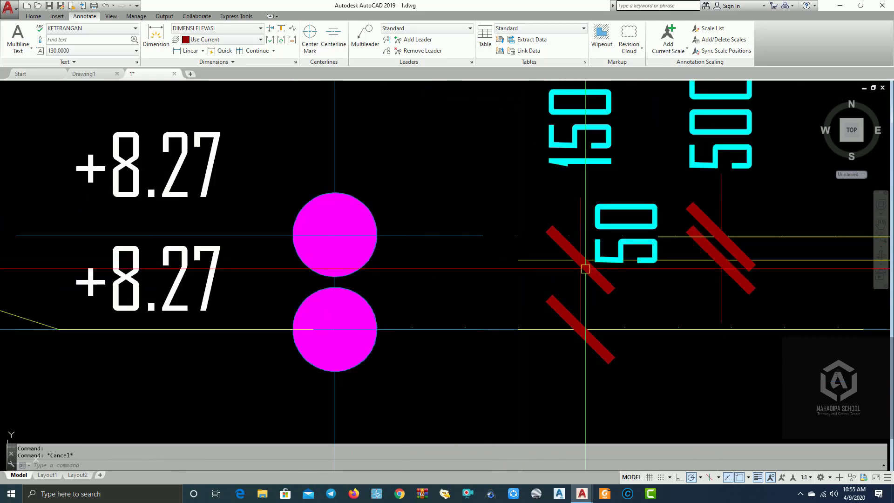
scroll(656, 235, "up", 2)
left_click(359, 199)
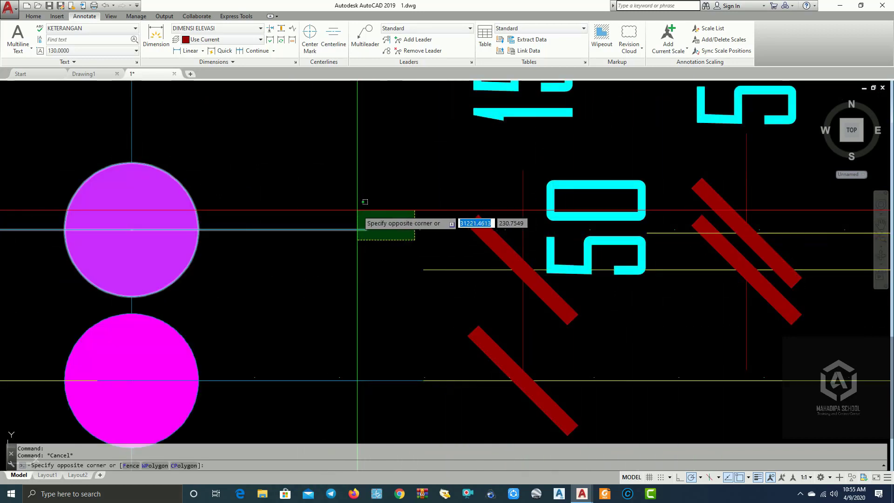
scroll(459, 244, "up", 4)
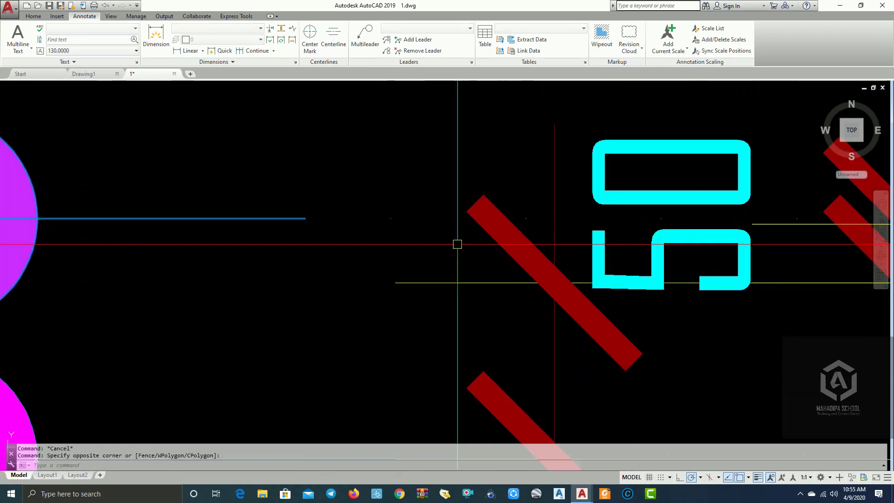
scroll(417, 242, "down", 4)
key("Escape")
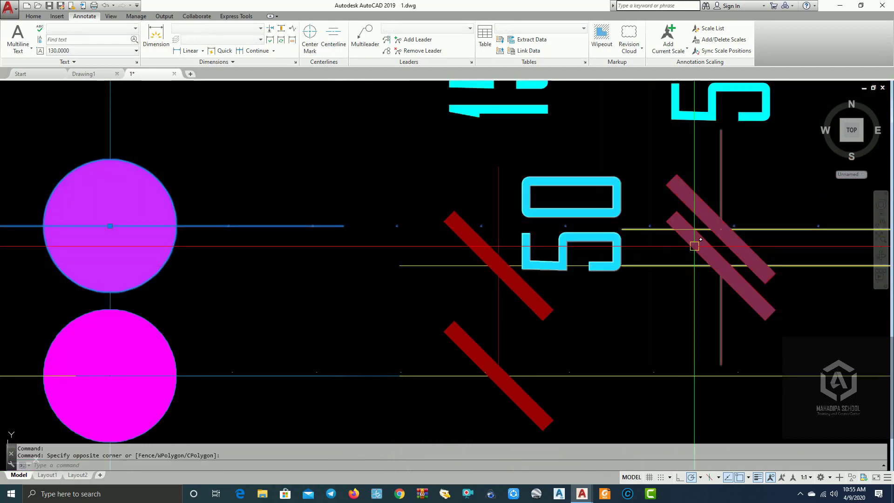
scroll(688, 240, "up", 4)
scroll(582, 221, "up", 2)
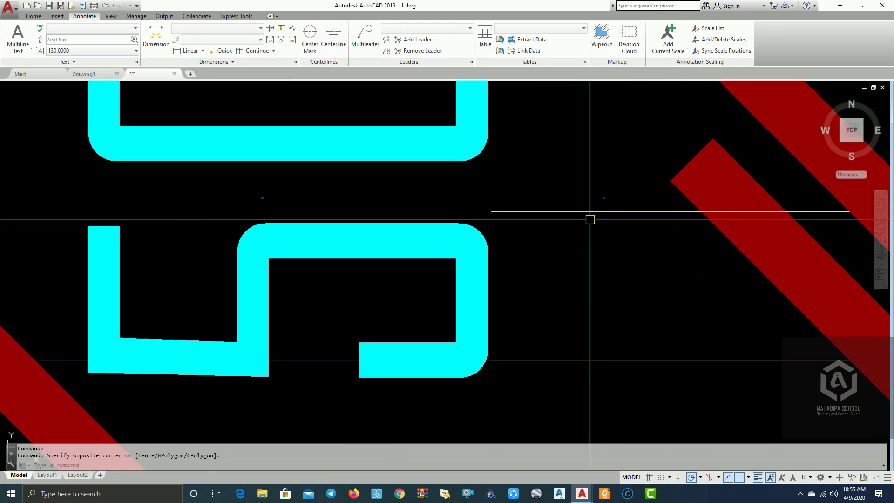
type("m")
key("Return")
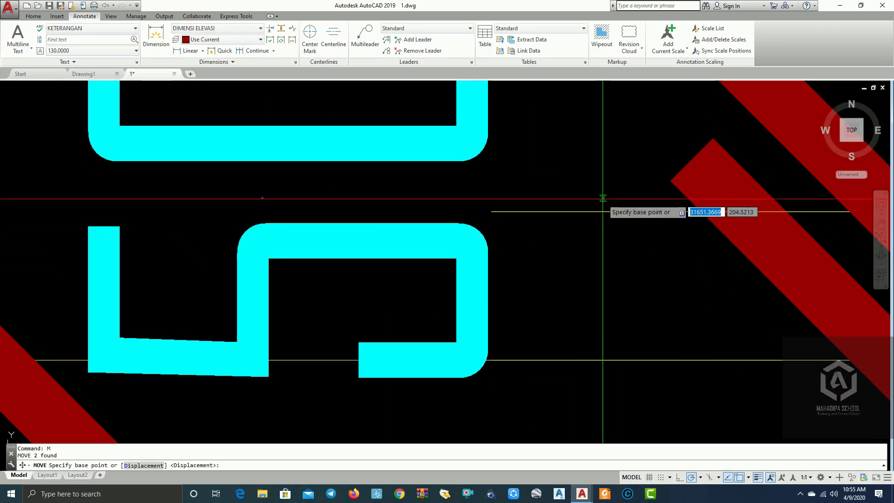
scroll(603, 198, "down", 8)
key("Escape")
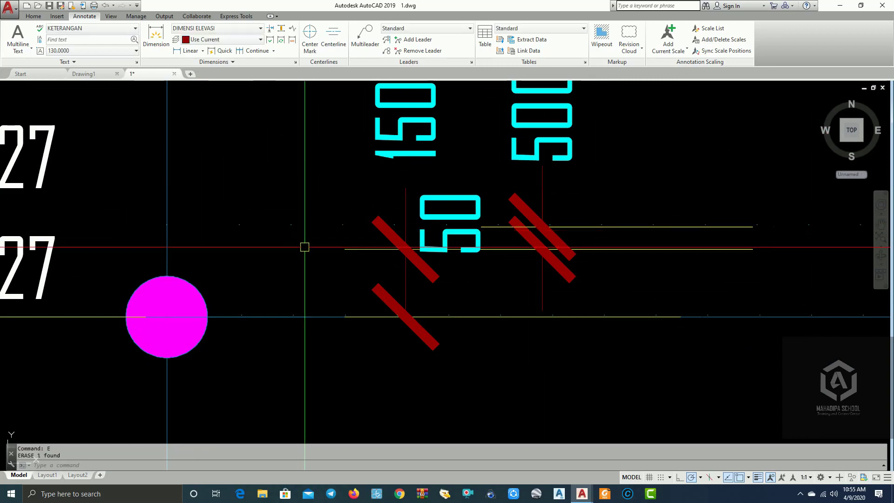
Erase the dotted level line of the second-lowest level in the front elevation.
scroll(293, 233, "down", 6)
middle_click_drag(617, 241, 295, 237)
scroll(595, 235, "up", 2)
scroll(576, 235, "up", 4)
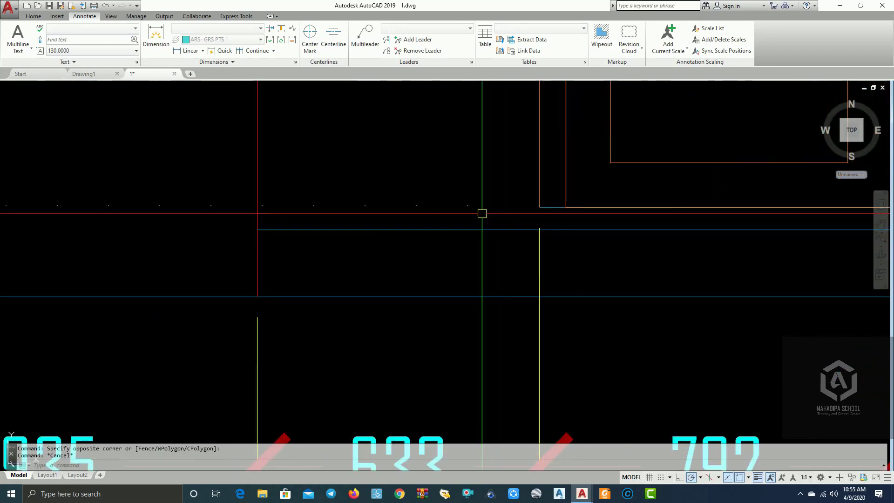
type("e")
key("Return")
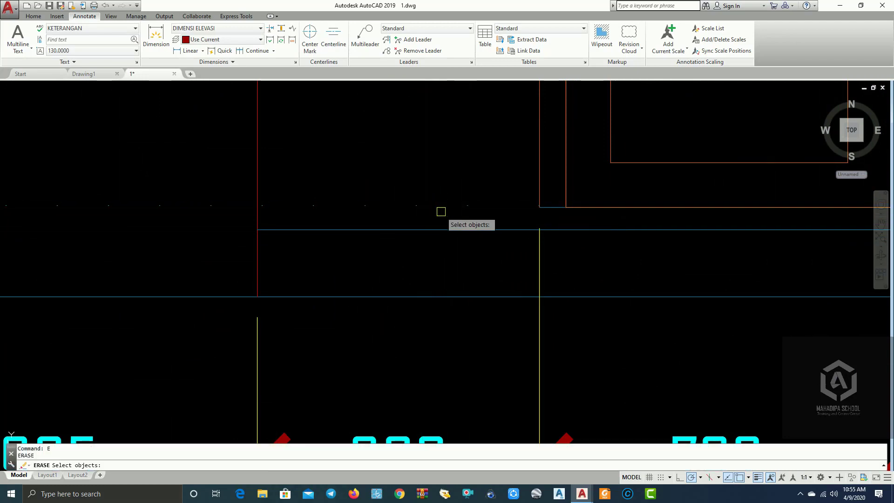
key("Escape")
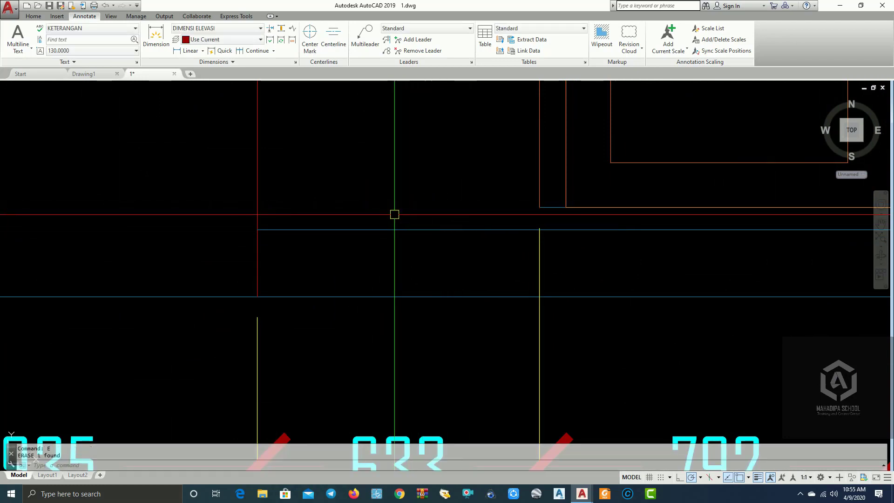
Erase the marker and dotted line of the window-sill level between the 500 and 1600 dimensions.
scroll(394, 214, "down", 8)
scroll(444, 234, "up", 4)
scroll(294, 246, "up", 6)
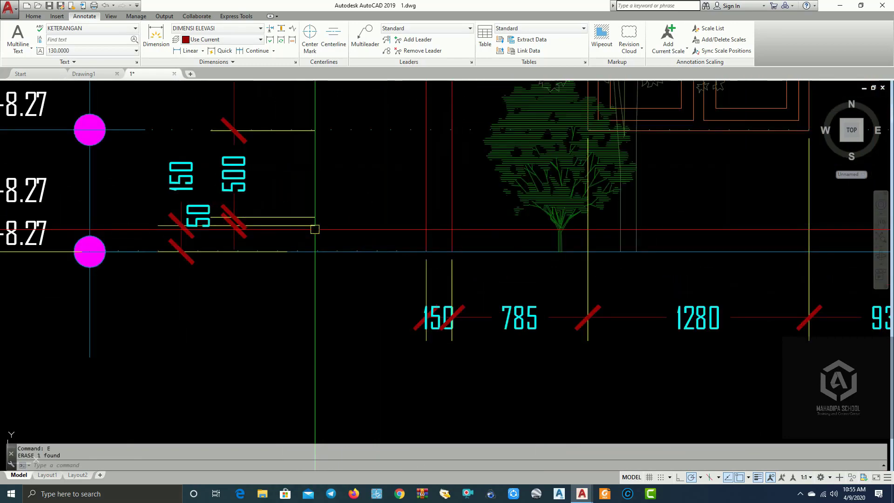
scroll(348, 244, "down", 3)
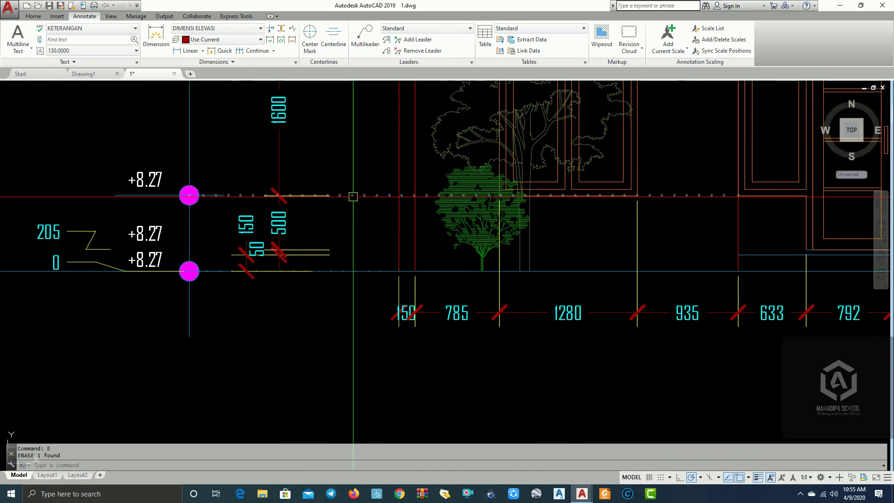
left_click(353, 195)
left_click(351, 173)
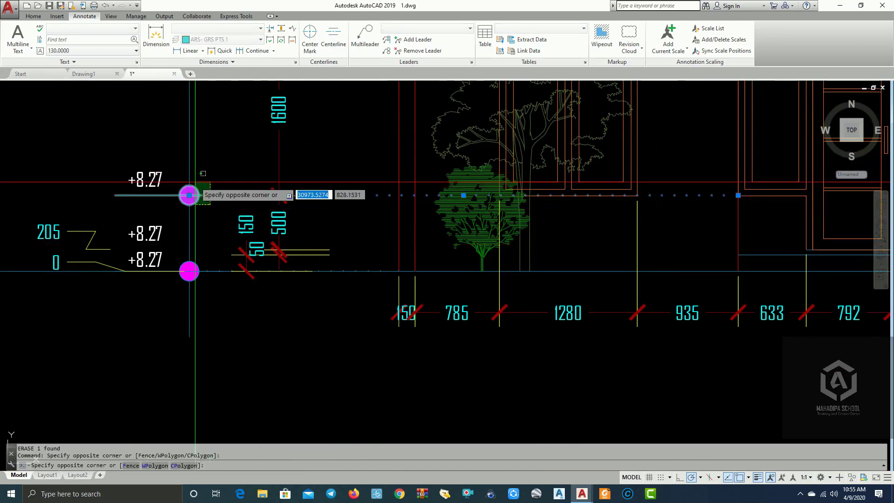
key("Return")
Erase the three level markers beside the 300 and 400 dimensions together with their +8.27 labels.
scroll(231, 196, "down", 5)
scroll(247, 254, "up", 3)
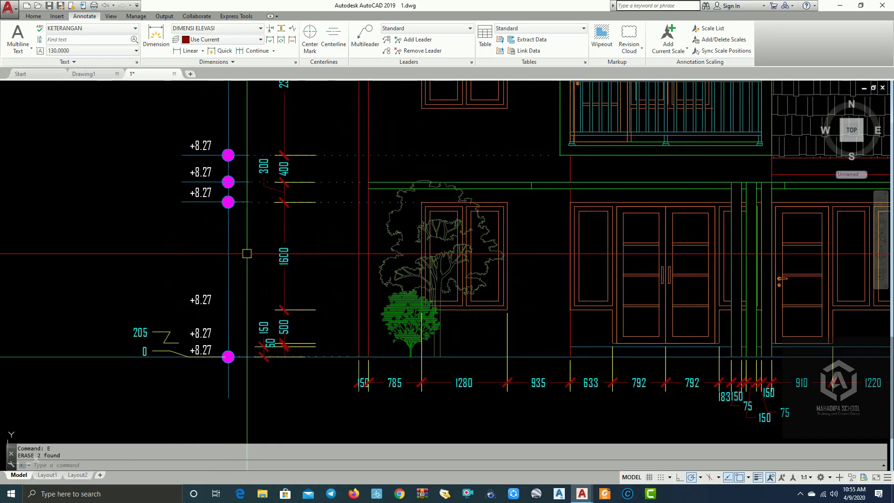
scroll(214, 227, "up", 2)
left_click(213, 227)
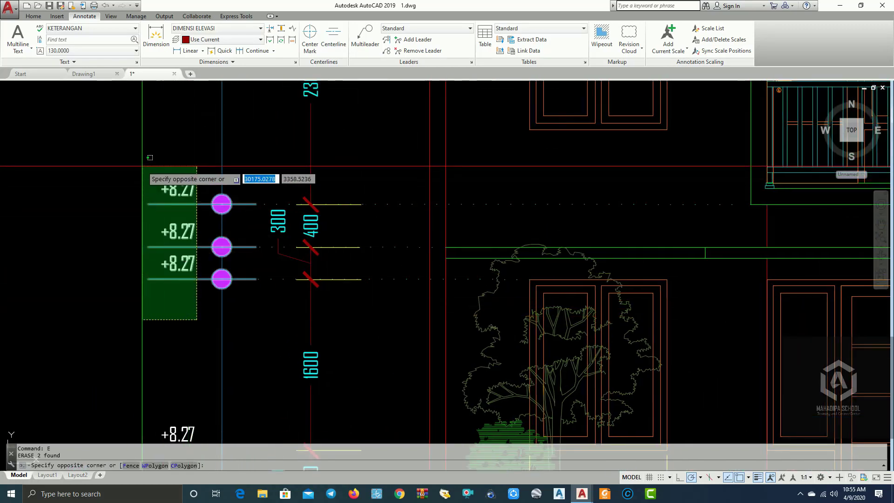
left_click(150, 157)
key("Return")
Erase the two level markers beside the 200 dimension together with their +8.27 labels.
scroll(154, 170, "down", 3)
scroll(196, 210, "up", 3)
left_click(279, 223)
left_click(183, 163)
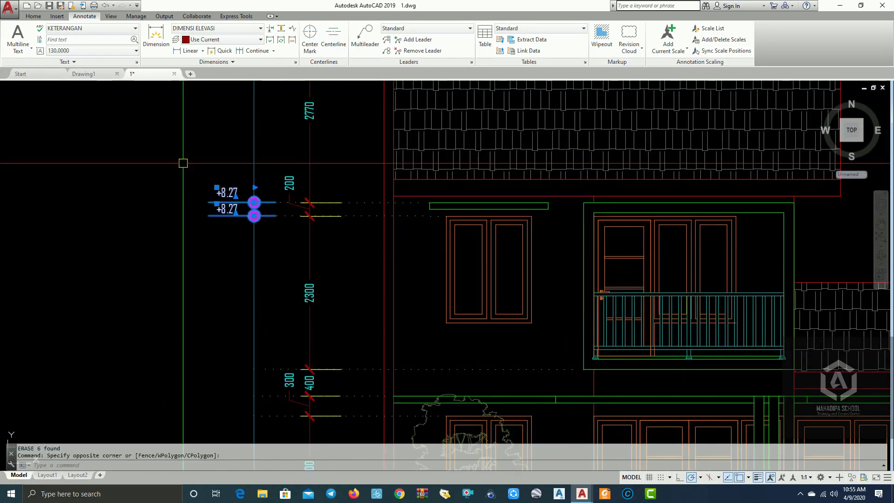
type("e")
key("Return")
middle_click_drag(204, 185, 249, 398)
left_click(287, 270)
left_click(228, 170)
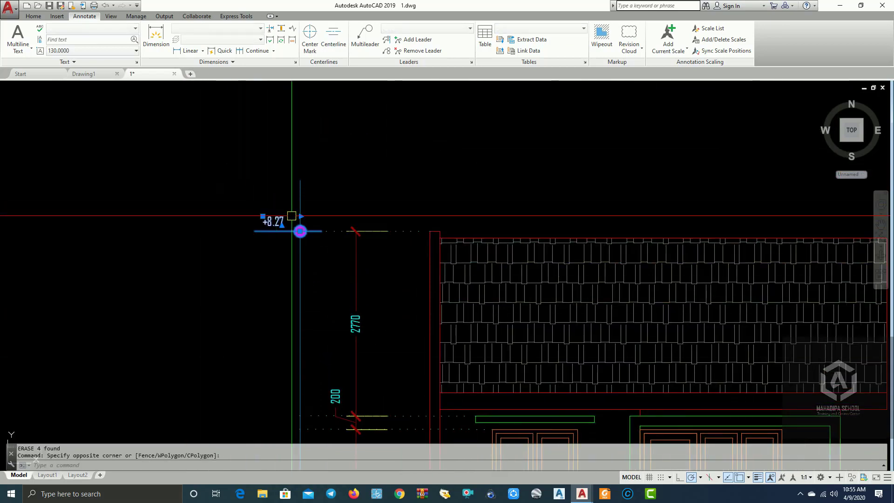
key("Escape")
Erase the dotted level line running from the topmost marker to the roof, keeping the marker and its label.
scroll(330, 250, "up", 4)
left_click(340, 237)
left_click(323, 175)
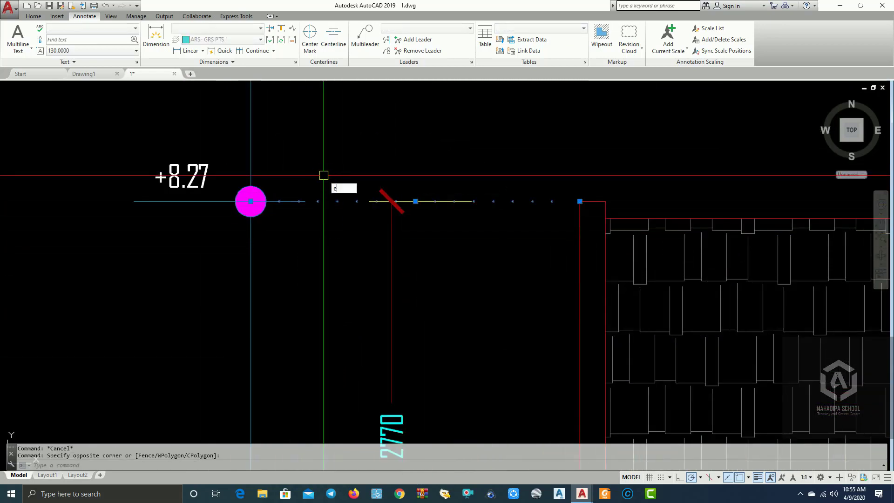
key("Return")
Erase the five remaining dotted lines at the levels beside the 200, 300 and 400 dimensions.
scroll(381, 200, "down", 5)
scroll(345, 249, "up", 6)
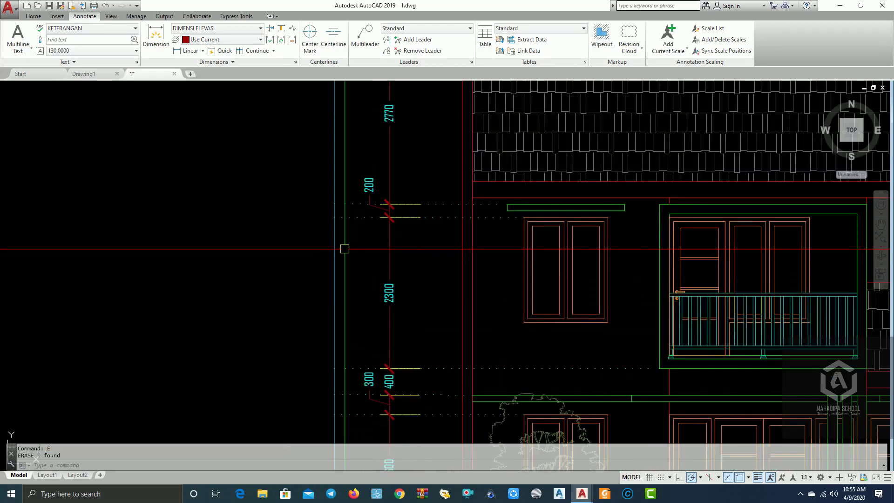
scroll(345, 200, "down", 3)
scroll(329, 279, "up", 5)
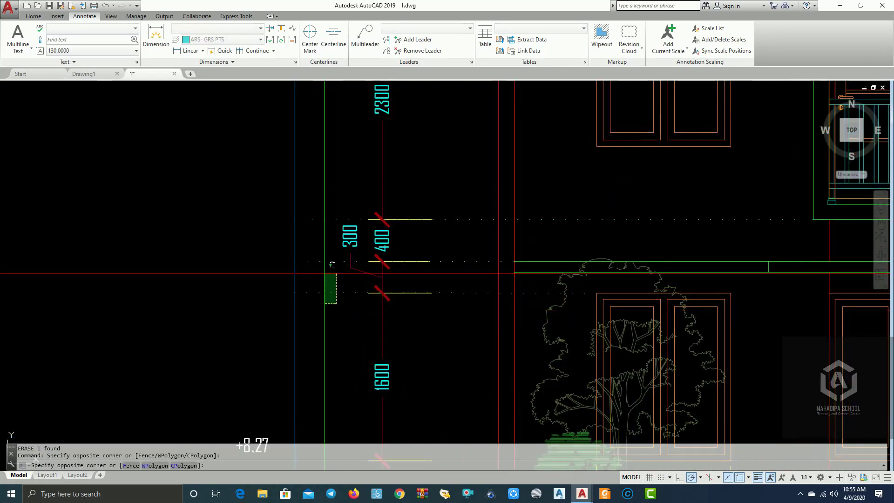
left_click(312, 195)
type("e")
key("space")
Check the dotted line at ground level and the remaining level marks along the front elevation.
scroll(330, 213, "down", 5)
scroll(352, 294, "up", 5)
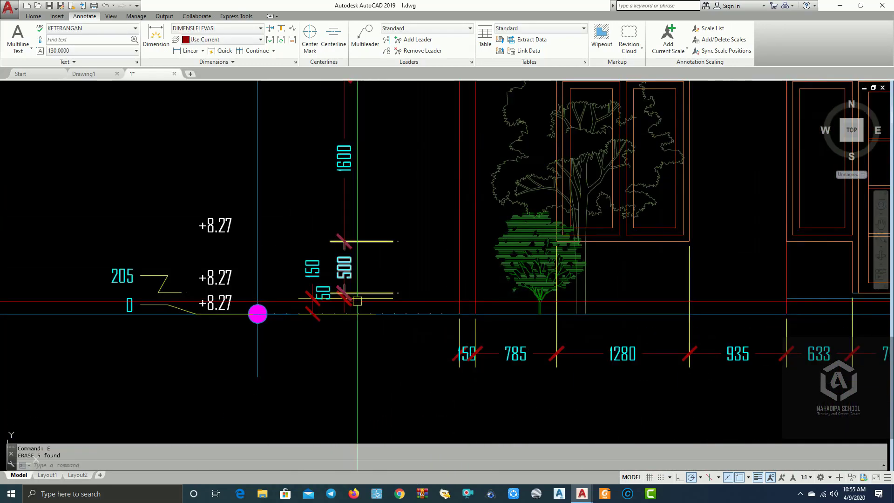
scroll(401, 318, "up", 2)
scroll(507, 298, "up", 2)
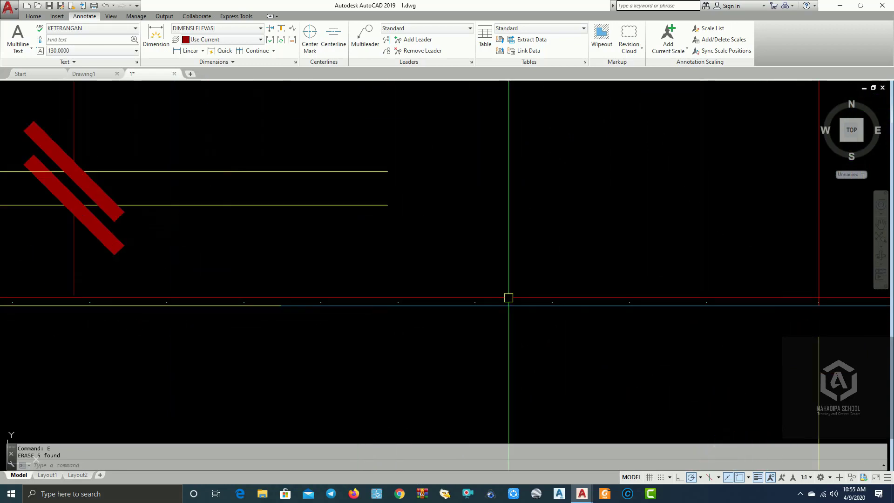
scroll(454, 242, "down", 8)
scroll(443, 242, "down", 2)
scroll(410, 241, "up", 4)
scroll(375, 242, "down", 7)
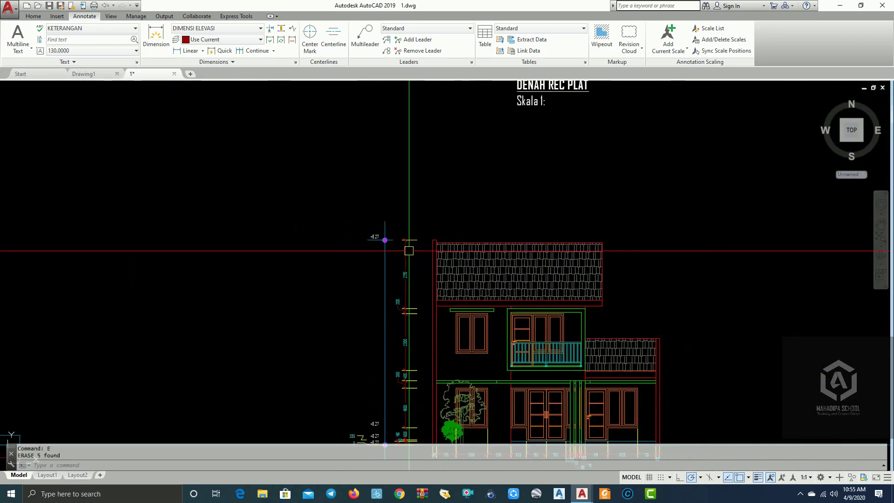
Copy the dotted level line at the gabled elevation's left eave to the empty space above the front elevation's roof.
scroll(239, 242, "up", 3)
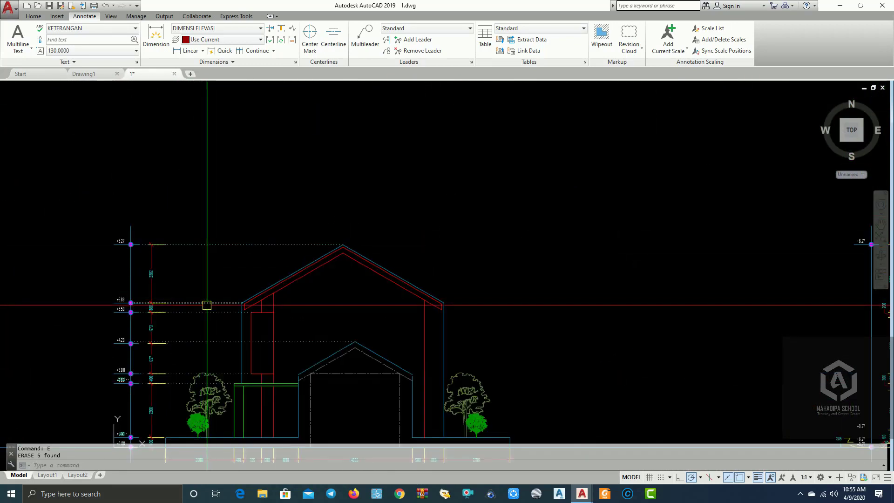
left_click(68, 50)
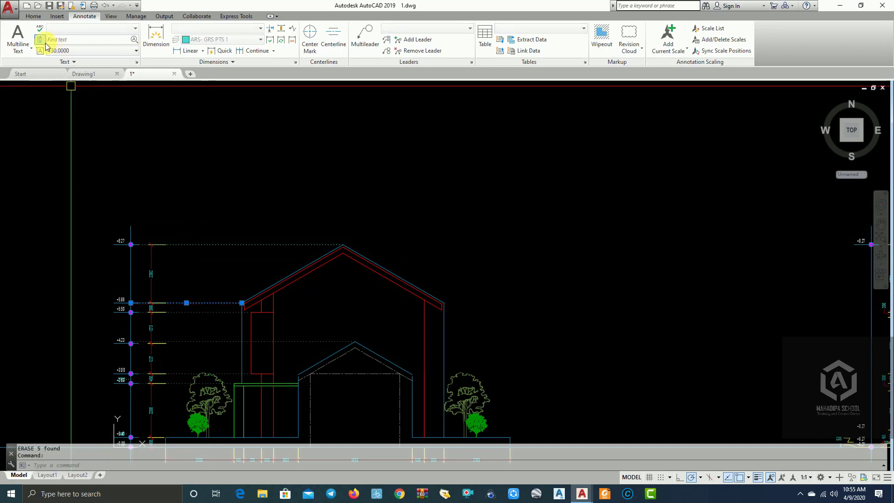
left_click(33, 16)
left_click(126, 44)
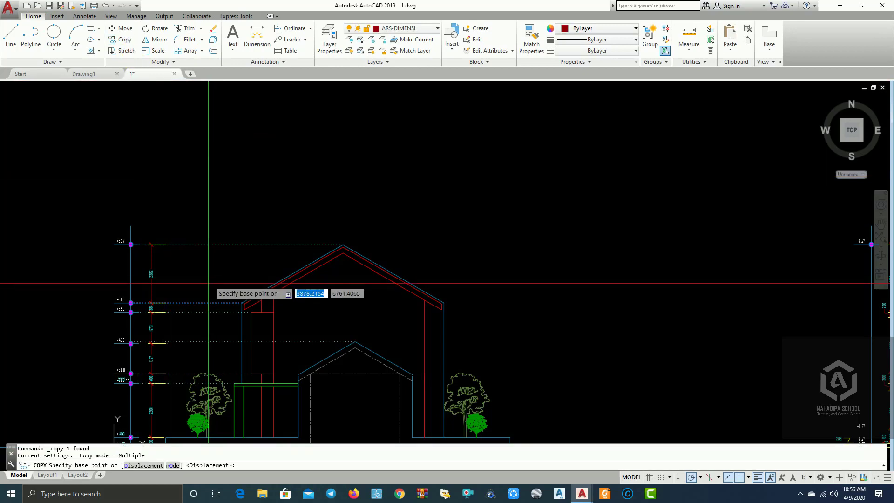
left_click(205, 289)
scroll(423, 221, "down", 5)
middle_click_drag(395, 220, 156, 230)
scroll(320, 249, "up", 5)
scroll(290, 163, "up", 2)
middle_click_drag(338, 163, 437, 195)
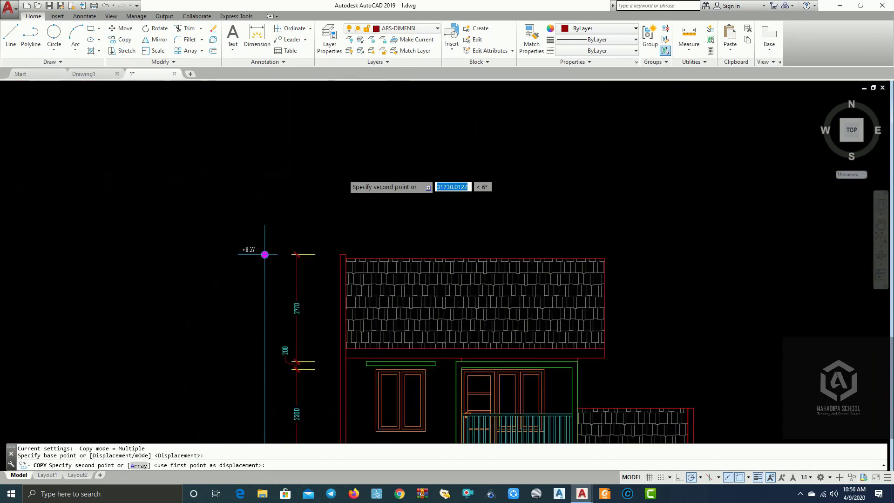
left_click(480, 177)
key("Escape")
Copy the dotted line above the roof onto the topmost level, at the upper end of the 2770 dimension.
scroll(416, 215, "up", 2)
left_click(415, 215)
left_click(353, 127)
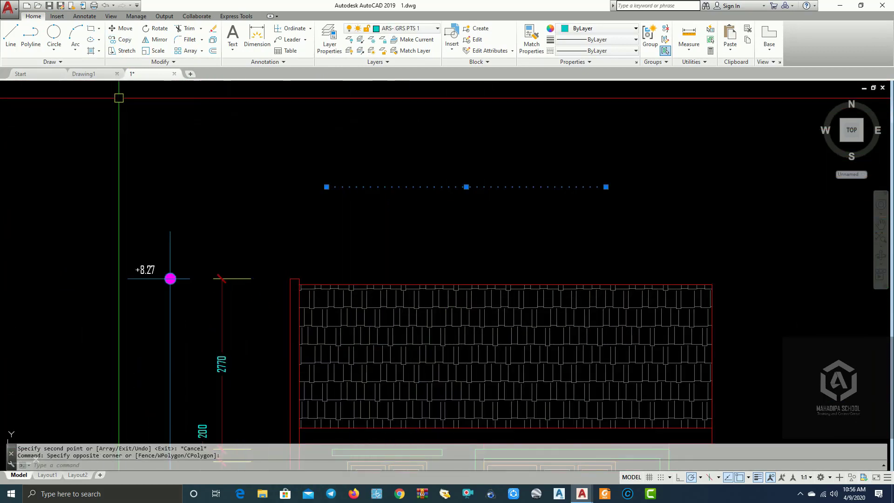
left_click(119, 41)
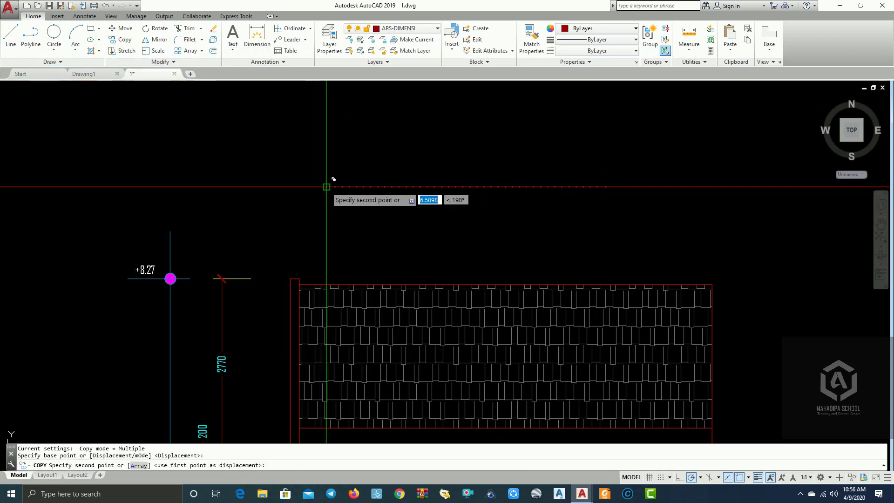
scroll(253, 268, "up", 3)
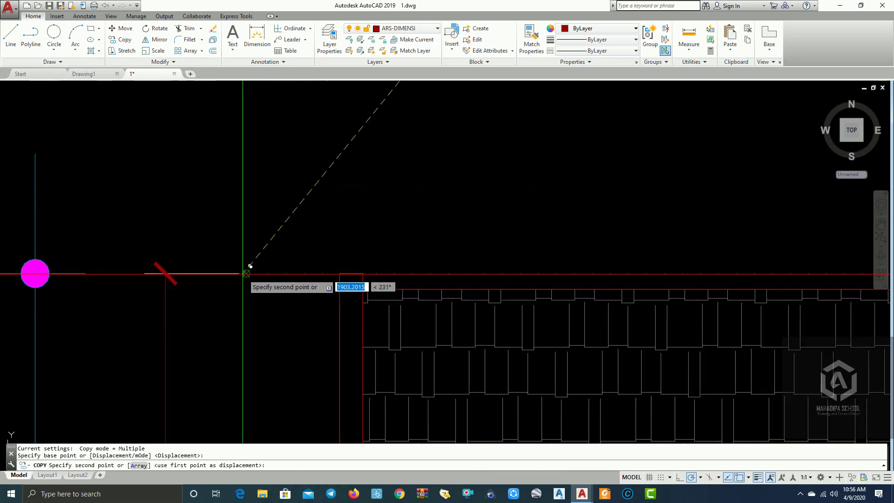
scroll(250, 265, "up", 4)
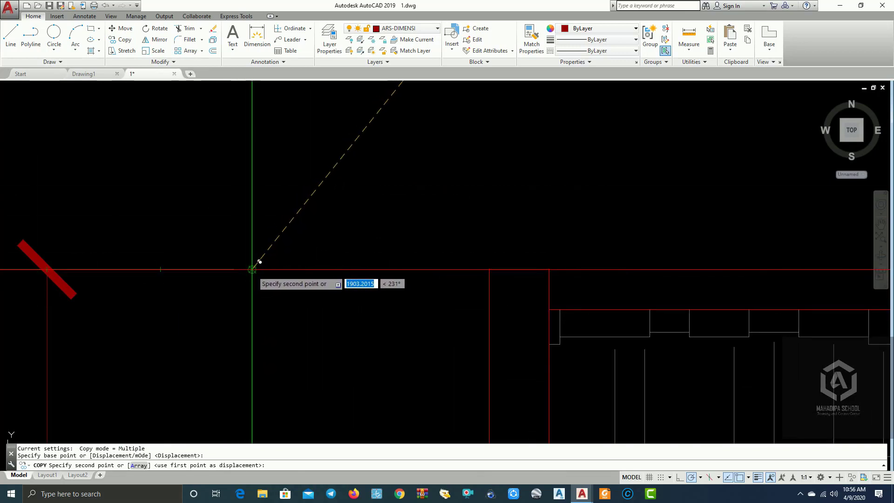
left_click(233, 269)
scroll(237, 301, "down", 4)
middle_click_drag(278, 311, 275, 248)
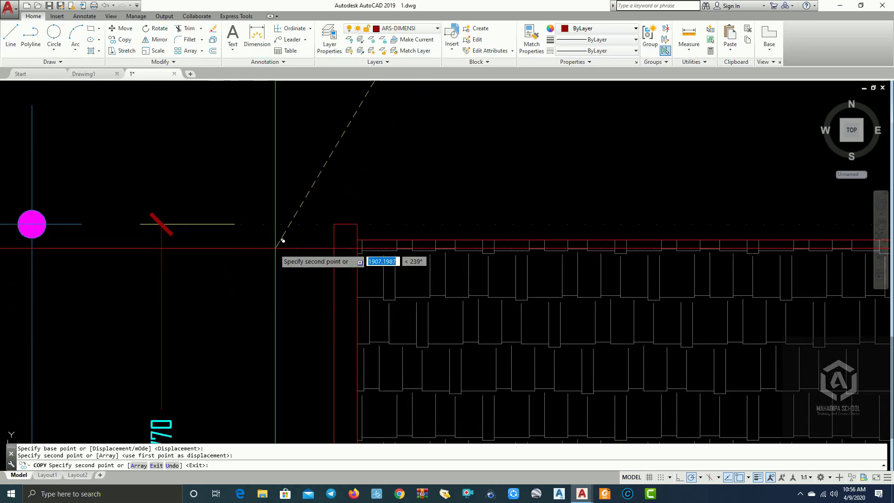
key("Escape")
Shorten the topmost dotted level line so its right end meets the outer edge of the wall beside the roof.
left_click(290, 239)
left_click(279, 195)
scroll(326, 223, "down", 4)
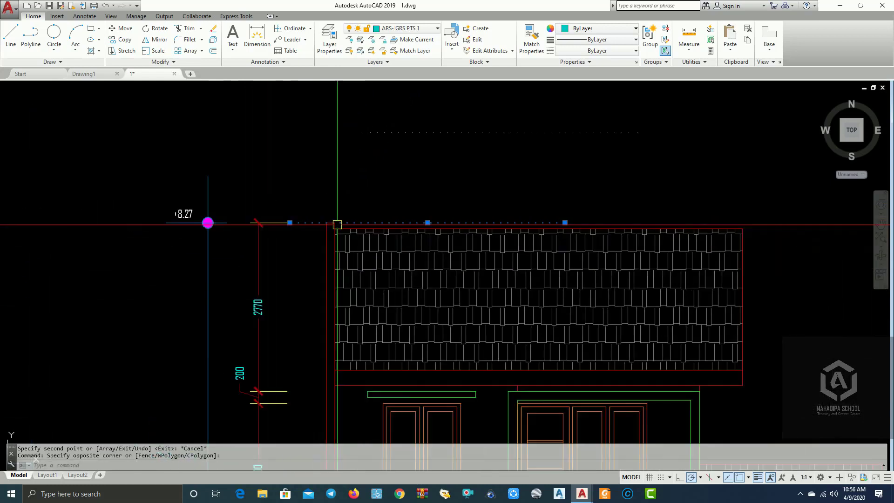
left_click(565, 223)
scroll(396, 228, "up", 5)
key("Escape")
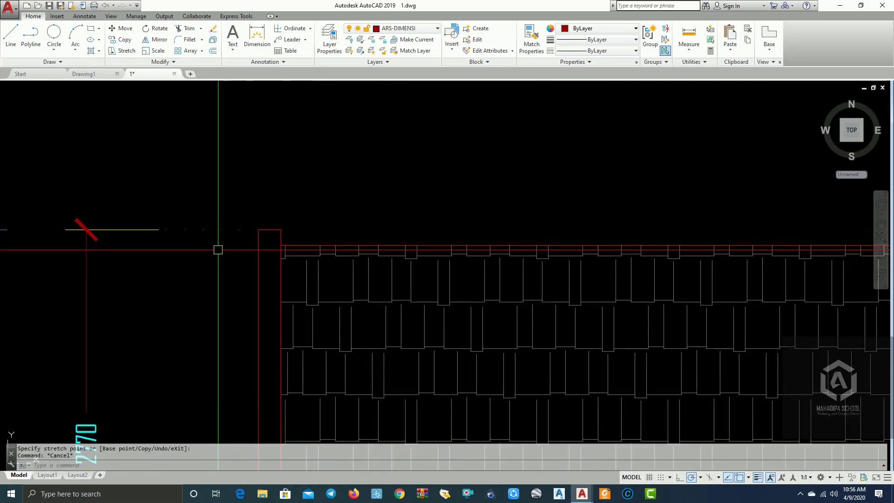
Extend the topmost dotted level line leftward to the vertical level axis through the +8.27 marker.
middle_click_drag(218, 250, 425, 210)
left_click(433, 205)
left_click(409, 153)
key("Escape")
type("ex")
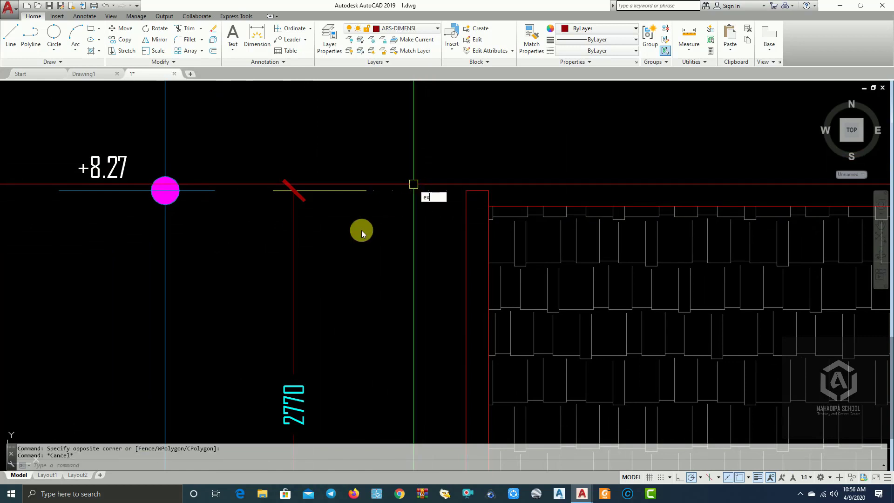
key("Return")
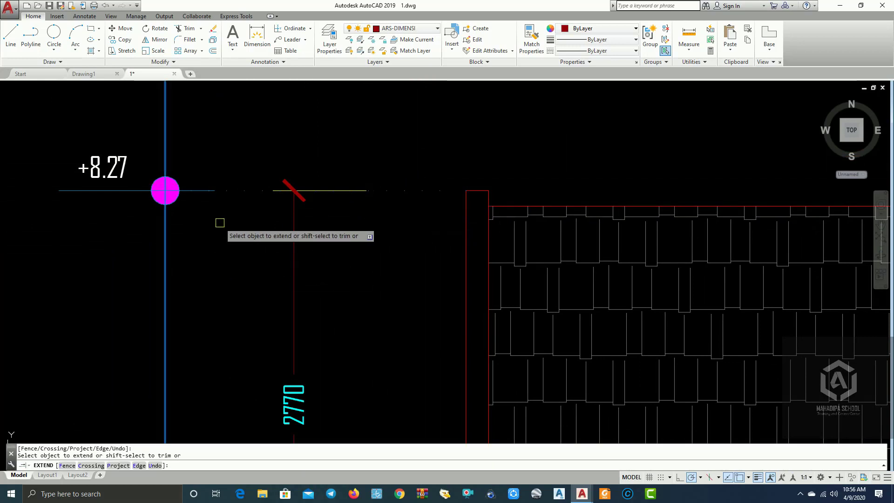
scroll(220, 223, "down", 4)
middle_click_drag(219, 223, 241, 160)
scroll(252, 161, "up", 4)
key("Escape")
Copy the topmost dotted level line straight down to both levels of the 200 dimension.
left_click(252, 140)
left_click(231, 97)
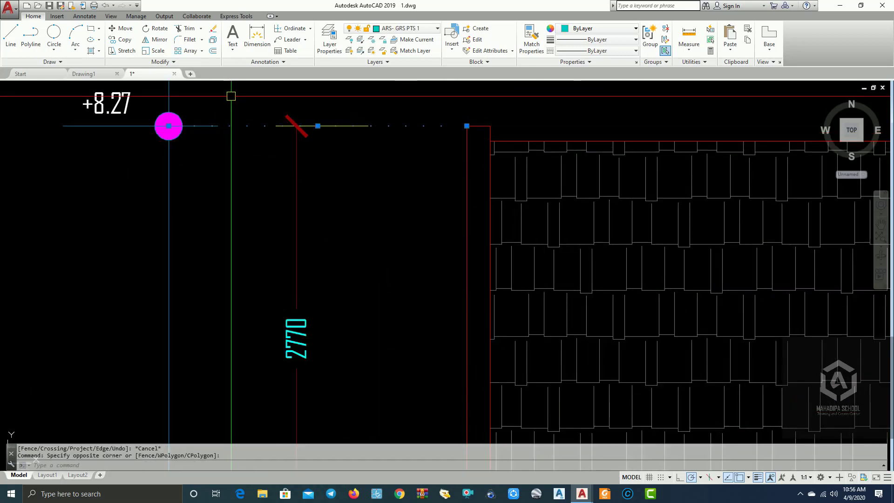
left_click(125, 41)
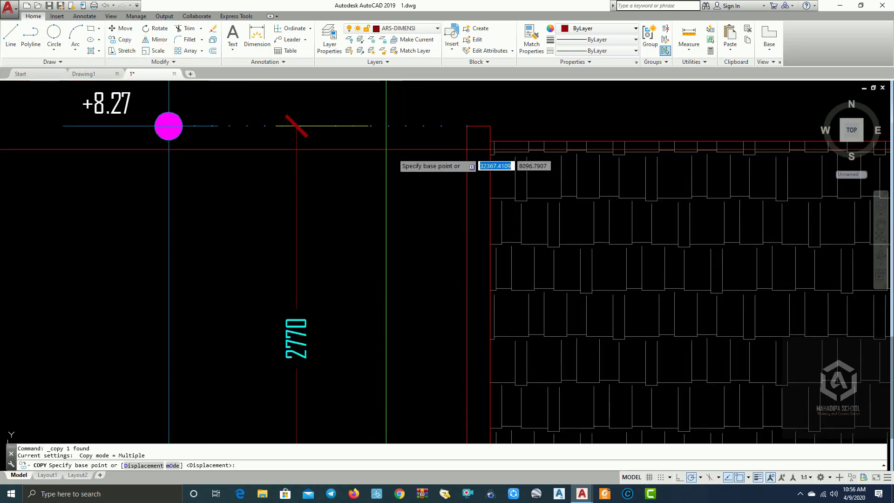
left_click(375, 126)
scroll(391, 196, "down", 3)
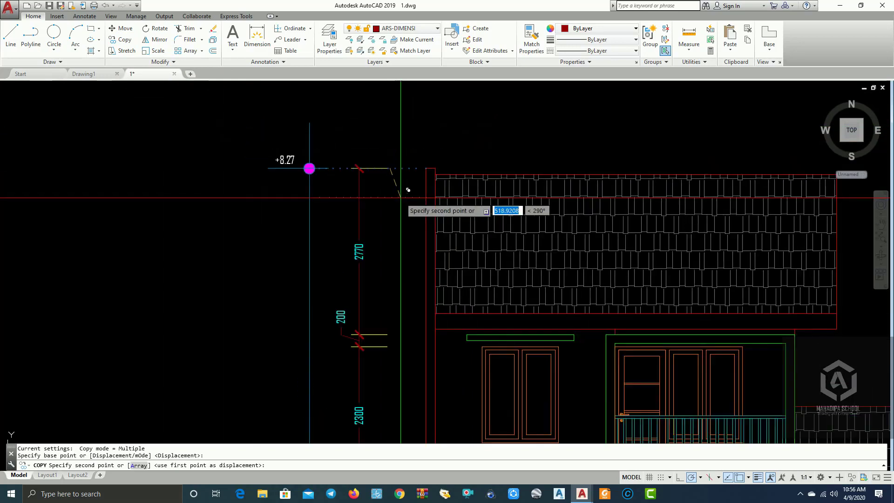
scroll(389, 185, "up", 1)
left_click(392, 303)
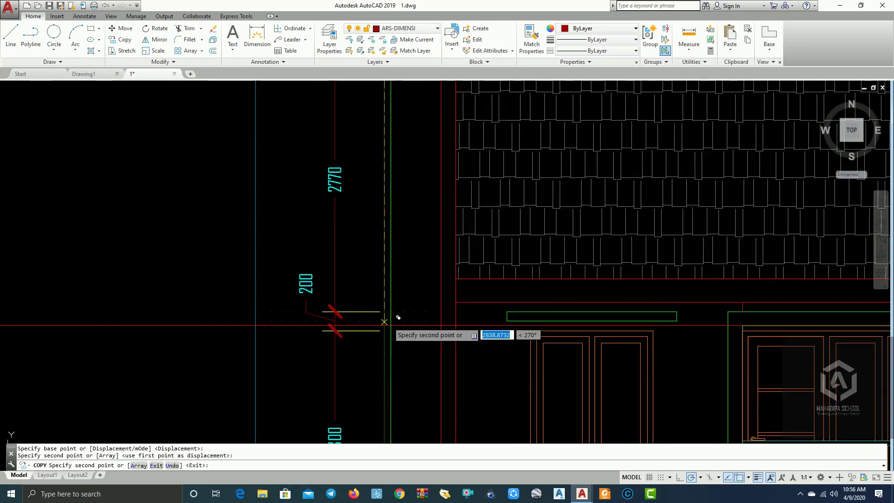
left_click(384, 331)
middle_click_drag(391, 347, 378, 175)
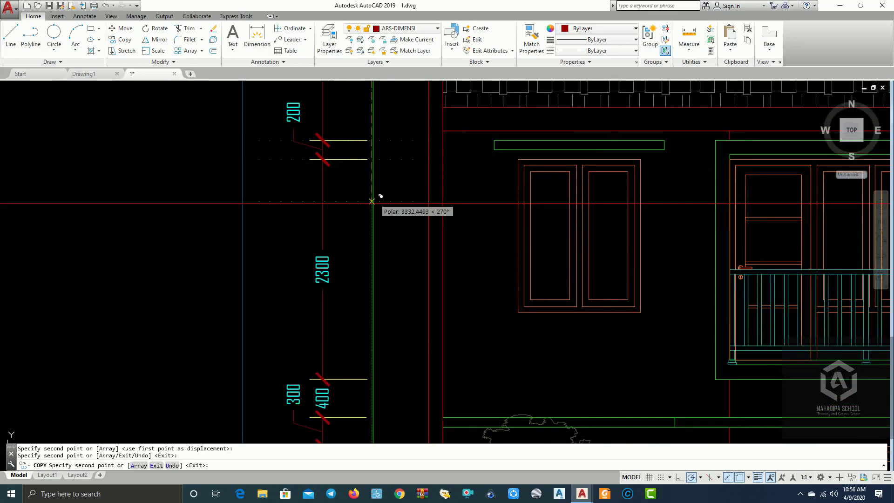
Place further copies of the dotted line at the remaining levels from the lower end of the 2300 dimension down past the 500 dimension.
scroll(373, 249, "down", 2)
scroll(388, 325, "up", 2)
left_click(375, 328)
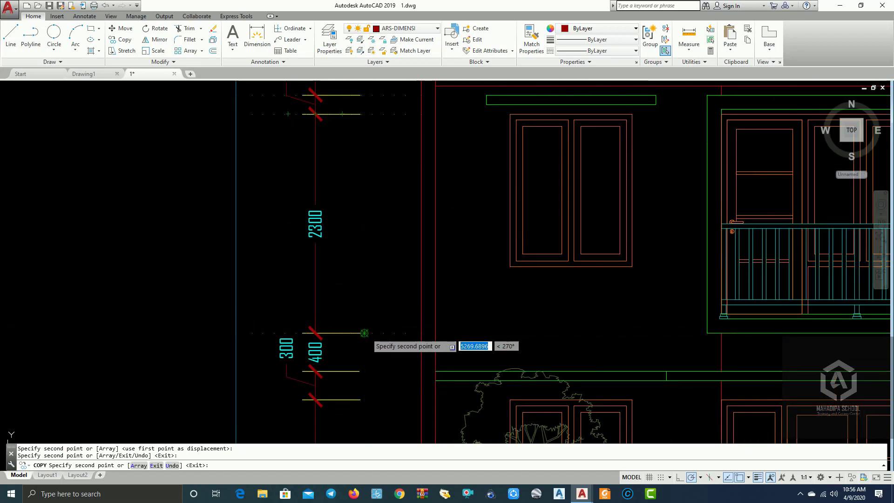
middle_click_drag(371, 363, 373, 182)
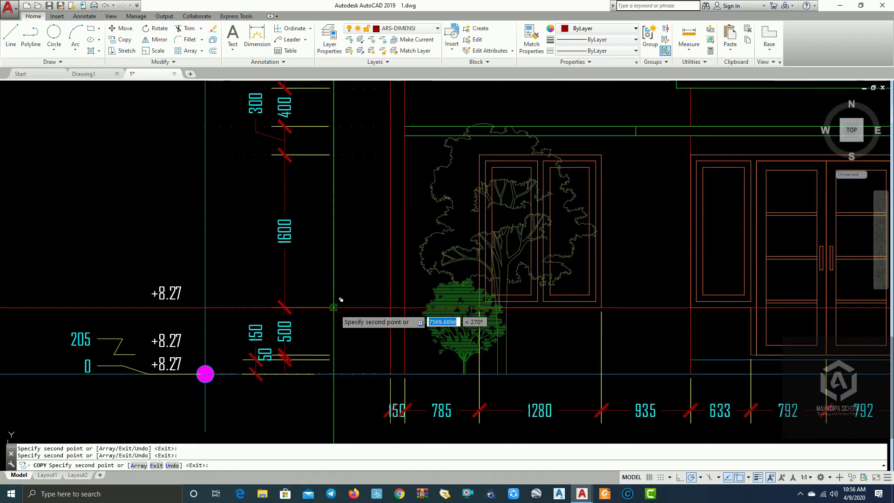
scroll(333, 346, "up", 4)
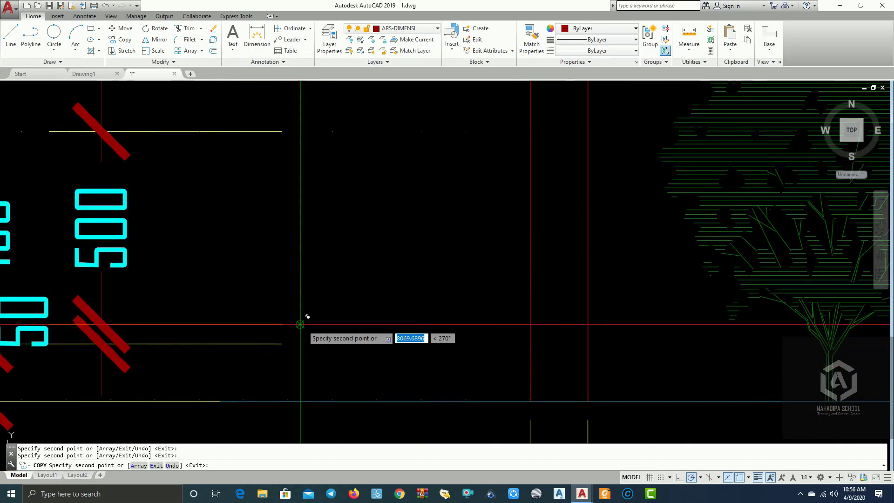
scroll(326, 342, "down", 5)
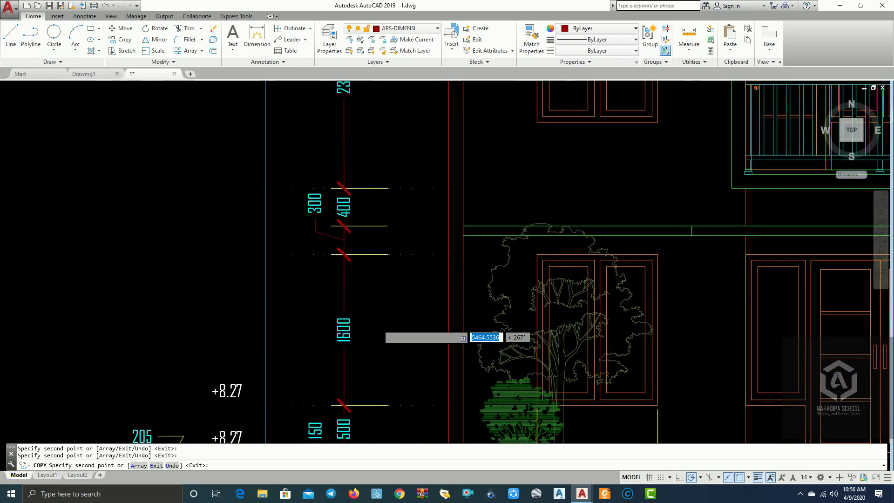
scroll(387, 333, "up", 3)
scroll(377, 363, "down", 3)
key("Escape")
Try to extend the two dotted lines at the 200 dimension leftward to the vertical level axis.
middle_click_drag(393, 299, 386, 389)
middle_click_drag(339, 261, 349, 379)
scroll(350, 369, "up", 6)
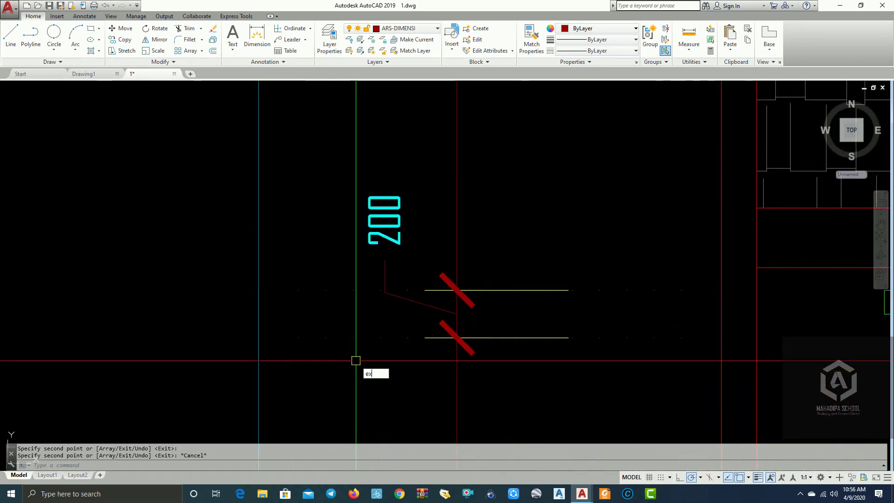
key("Return")
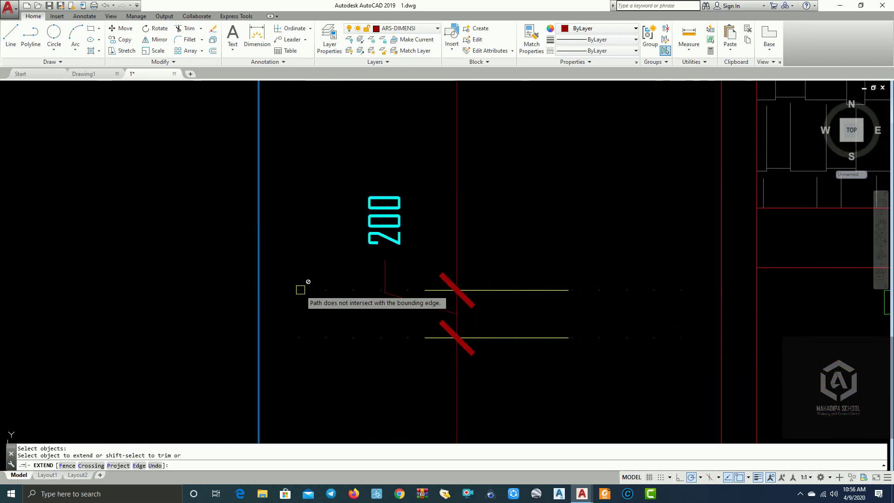
key("Escape")
type("e")
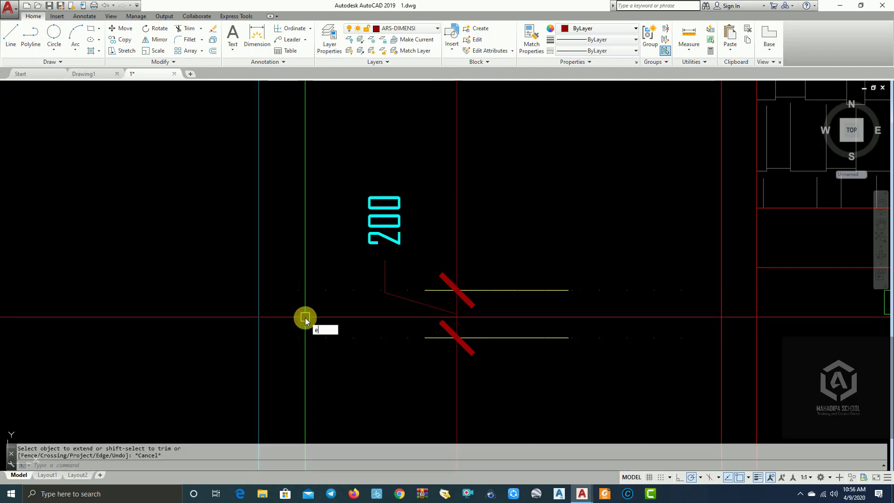
type("x")
key("Return")
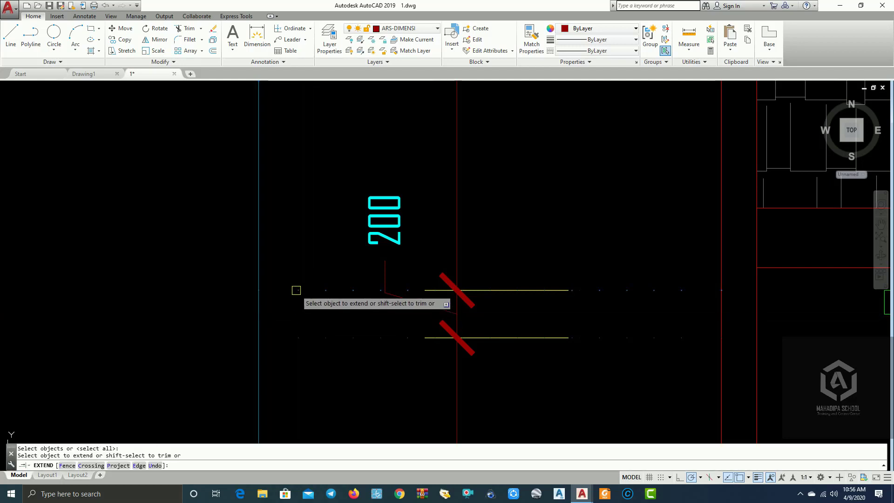
left_click(340, 375)
left_click(281, 253)
key("Escape")
Check where the two dotted lines at the 200 dimension begin and end.
left_click(298, 290)
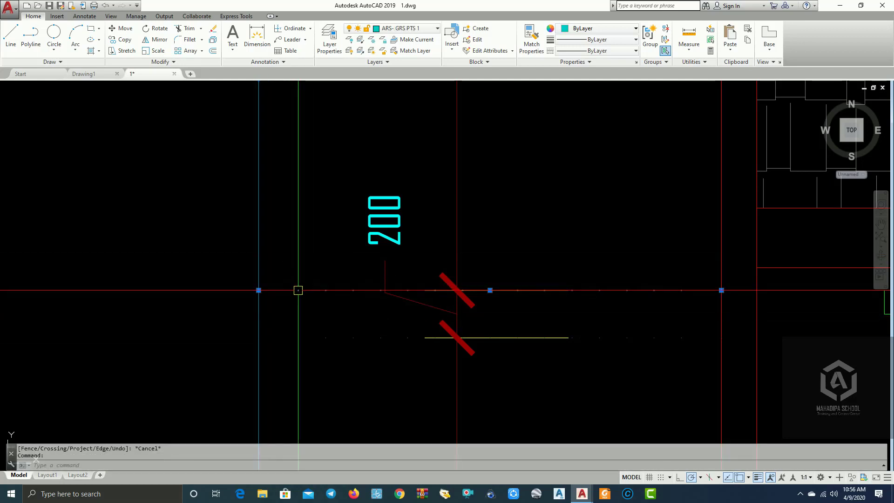
left_click(297, 337)
left_click(292, 312)
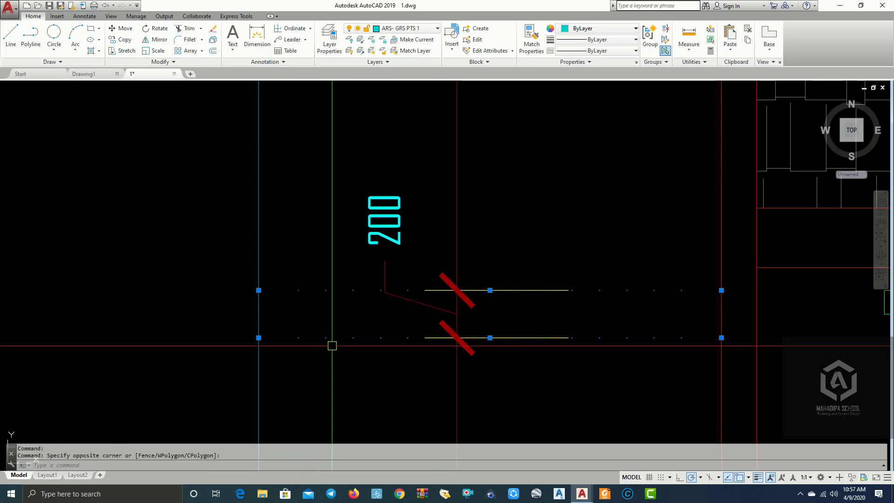
scroll(332, 345, "down", 5)
scroll(373, 214, "down", 3)
scroll(401, 236, "up", 4)
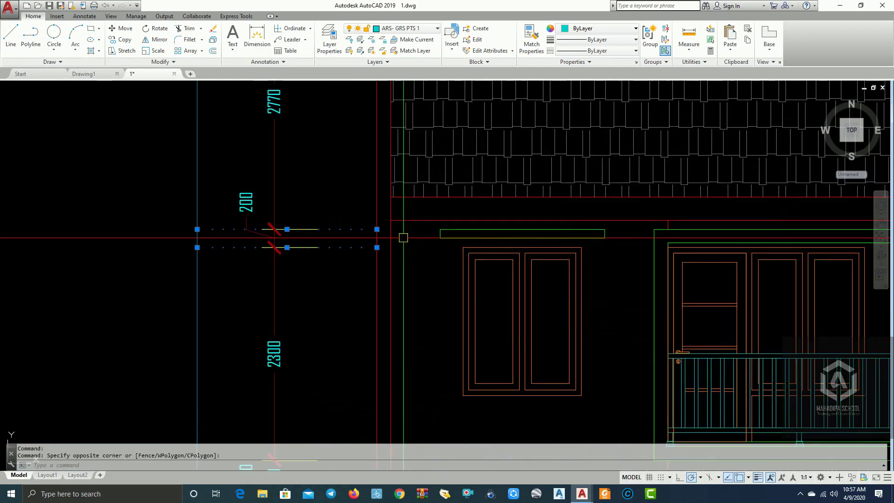
key("Escape")
Stretch the upper dotted line at the 200 dimension to the left edge of the green canopy above the window.
scroll(350, 229, "up", 2)
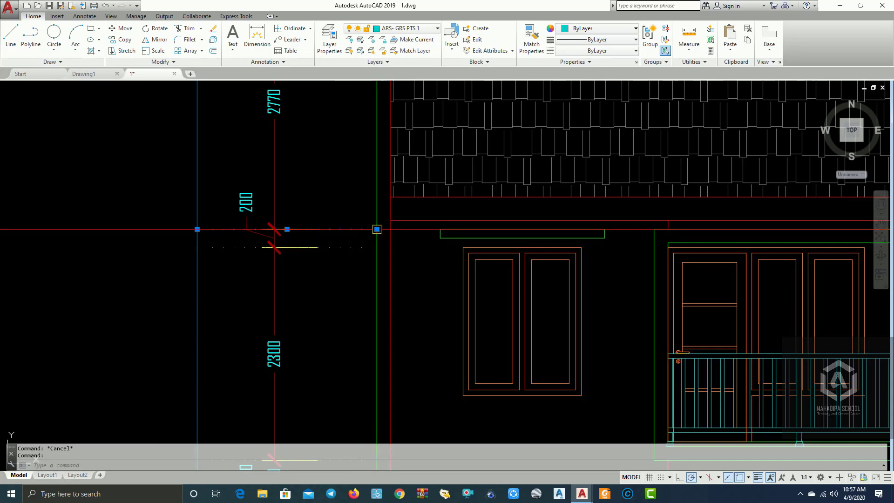
left_click(440, 229)
key("Escape")
Turn on orthogonal mode and stretch the lower dotted line at the 200 dimension to the window frame's upper-left corner.
left_click(362, 248)
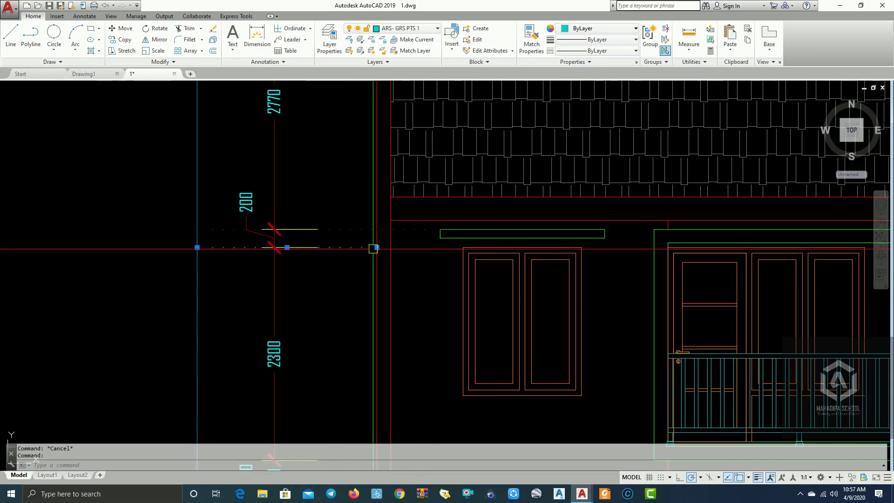
left_click(680, 480)
left_click(377, 247)
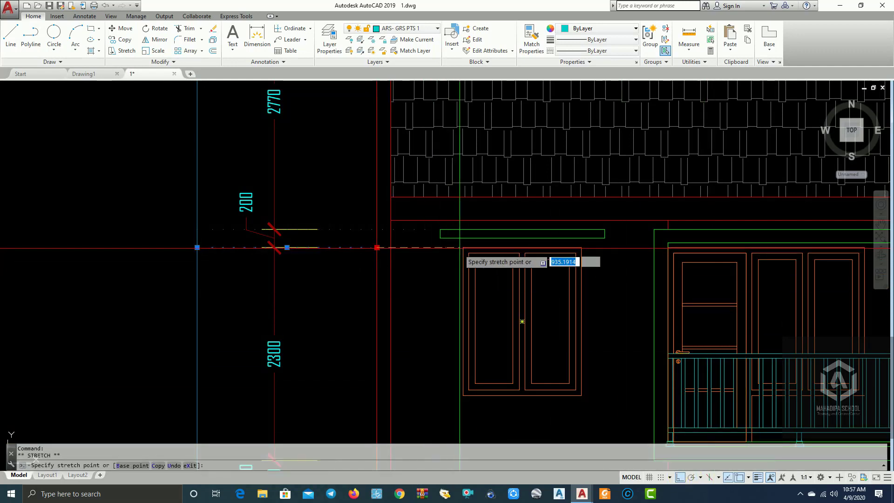
left_click(463, 248)
scroll(420, 267, "down", 2)
middle_click_drag(420, 267, 424, 189)
key("Escape")
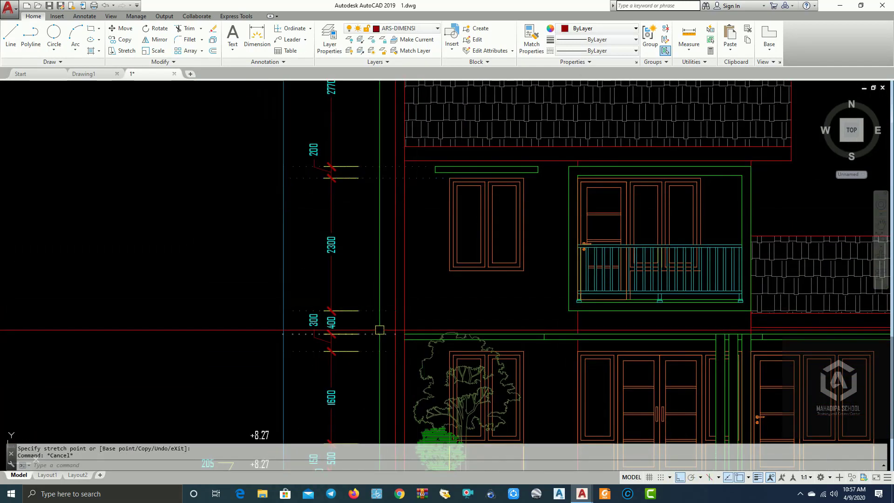
Stretch the dotted line at the lower end of the 2300 dimension to the balcony frame's lower-left corner.
left_click(378, 326)
left_click(367, 301)
left_click(395, 311)
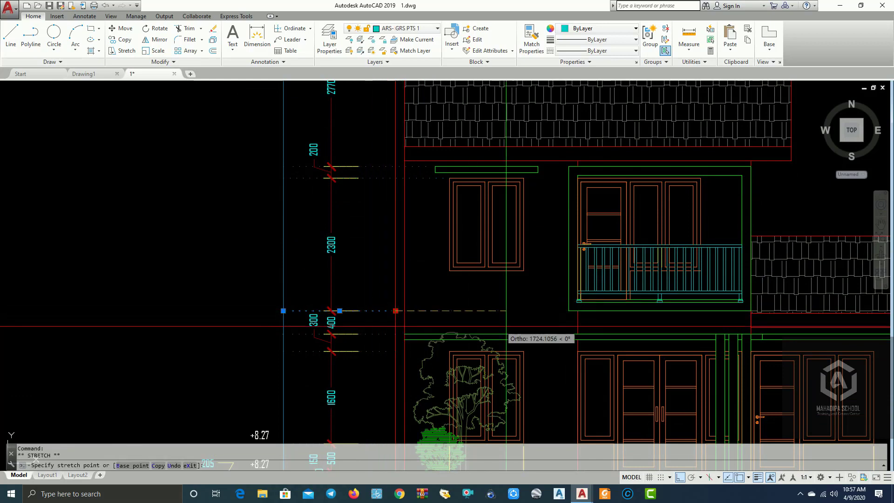
key("Escape")
key("Escape")
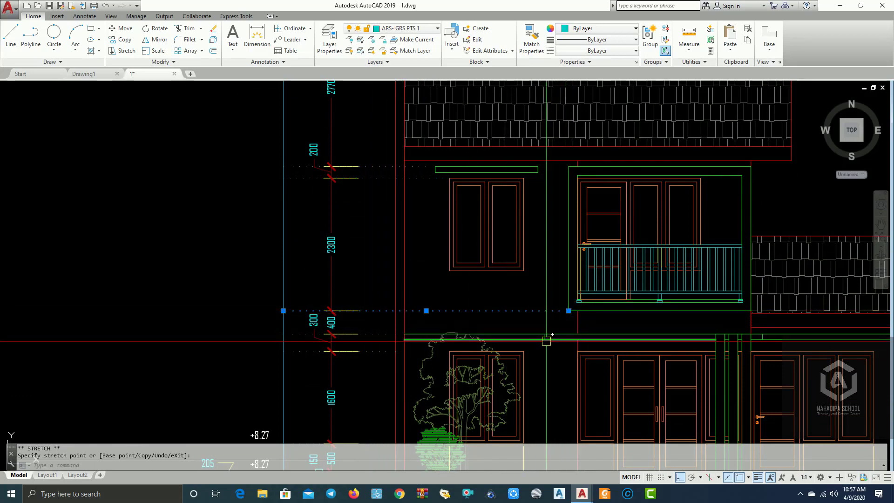
Stretch the dotted line at the lower end of the 400 dimension to the left end of the green canopy.
middle_click_drag(447, 345, 449, 247)
scroll(402, 247, "up", 3)
left_click(363, 229)
left_click(359, 206)
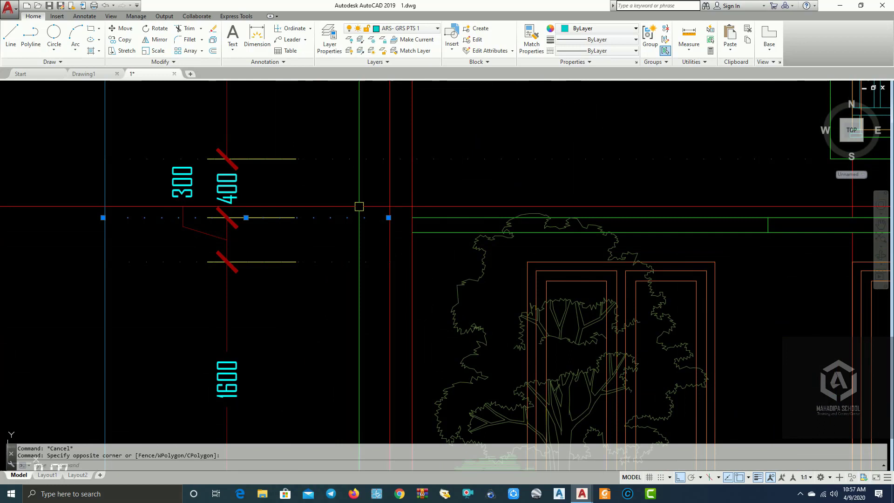
left_click(388, 218)
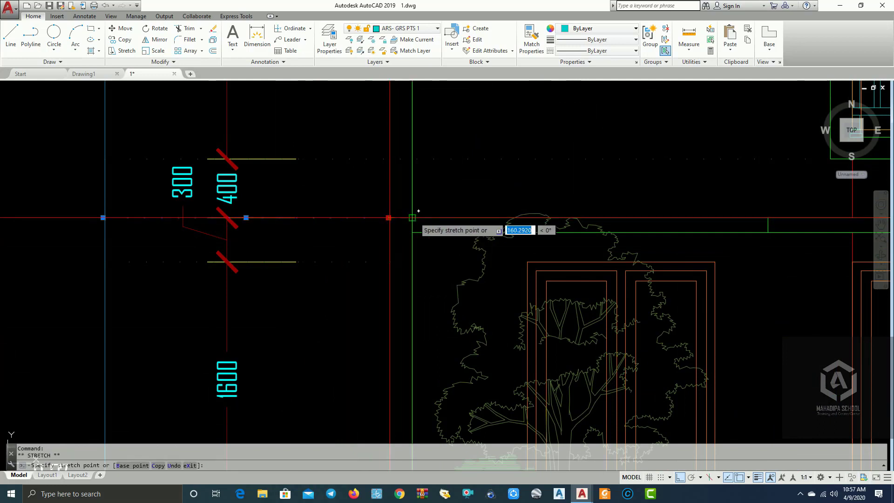
key("Escape")
key("Escape")
Stretch the dotted line at the upper end of the 1600 dimension to the ground-floor window frame's upper-left corner.
left_click(348, 269)
left_click(341, 251)
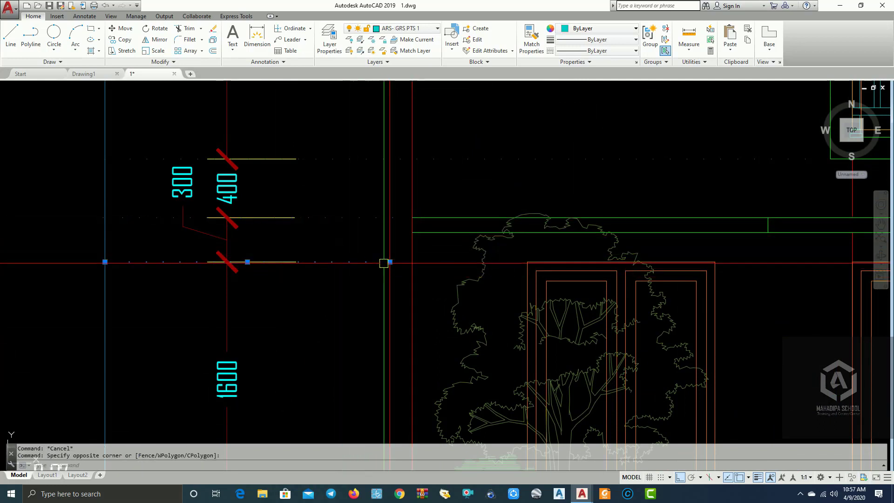
left_click(390, 261)
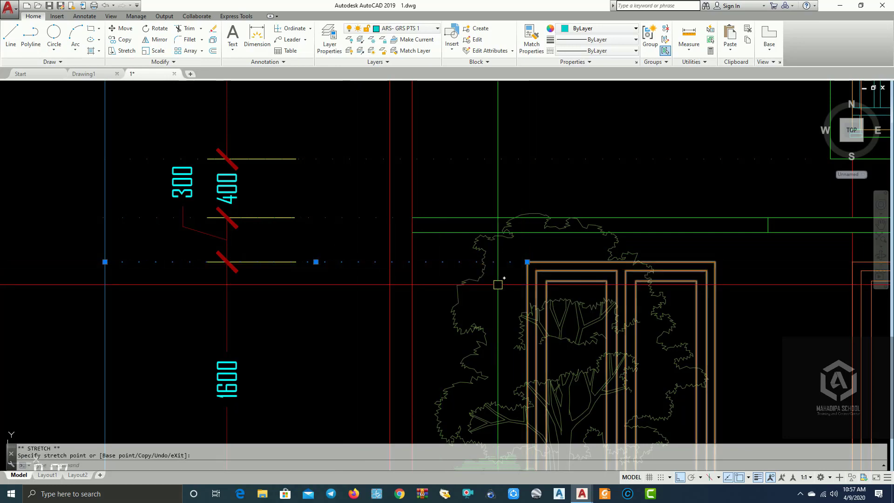
scroll(442, 211, "down", 6)
key("Escape")
Stretch the dotted line at the lower end of the 1600 dimension to the lower-left corner of the sidelight beside the double door.
scroll(435, 303, "up", 3)
left_click(430, 285)
left_click(425, 271)
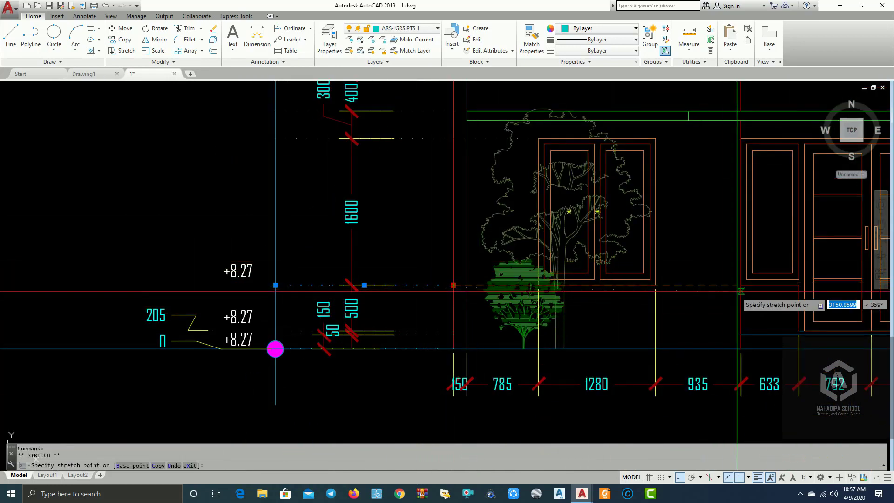
left_click(740, 285)
middle_click_drag(686, 306, 680, 249)
key("Escape")
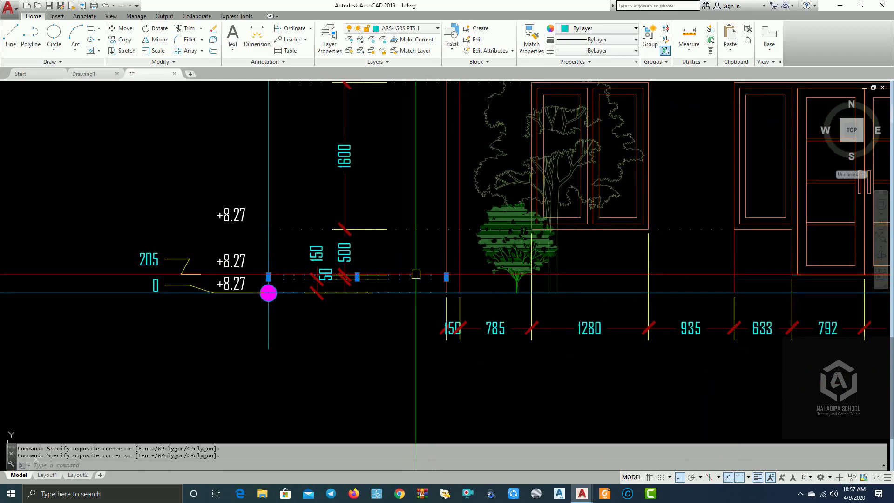
Stretch the dotted line at the upper end of the 150 level dimension to the left edge of the terrace floor.
scroll(446, 278, "up", 6)
key("Escape")
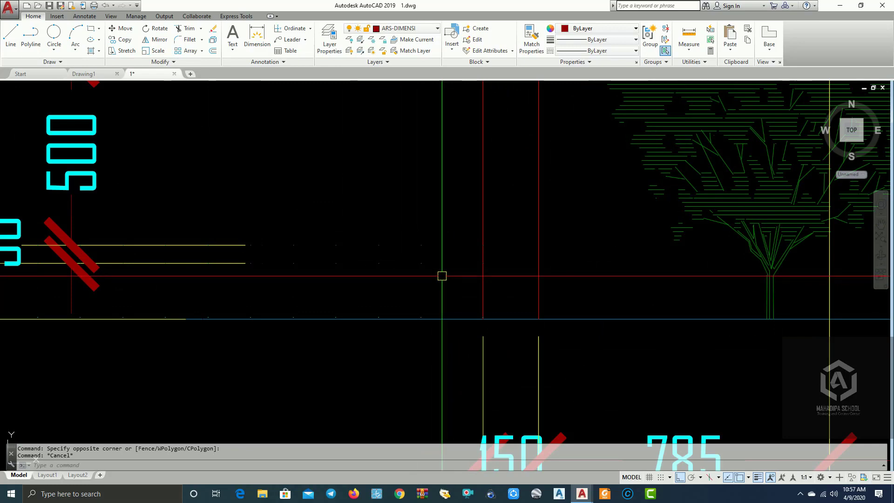
scroll(492, 268, "down", 4)
middle_click_drag(473, 274, 388, 277)
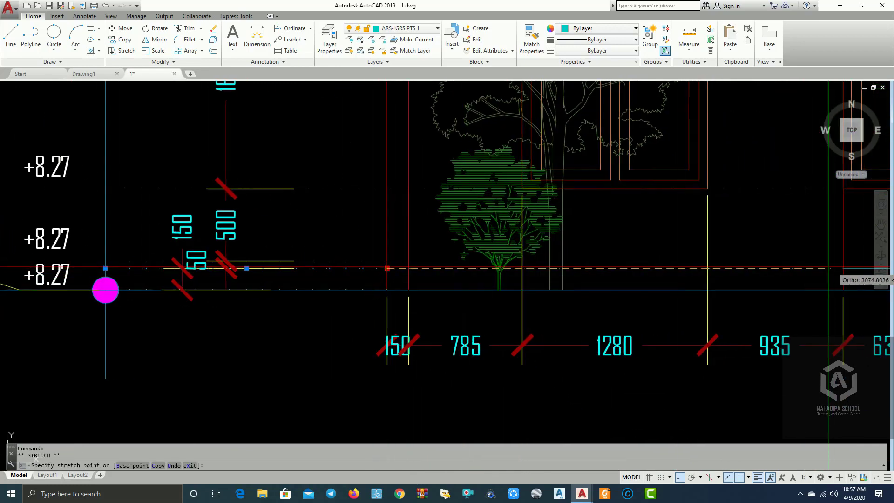
middle_click_drag(828, 268, 617, 269)
middle_click_drag(172, 255, 374, 264)
key("Escape")
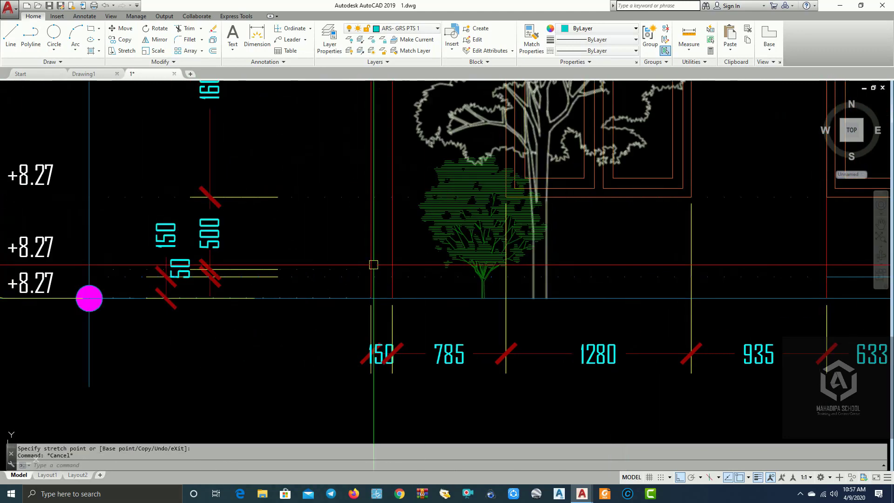
Stretch the dotted line at the lower end of the 500 dimension to the double door frame's lower-left corner.
left_click(354, 269)
scroll(355, 270, "up", 4)
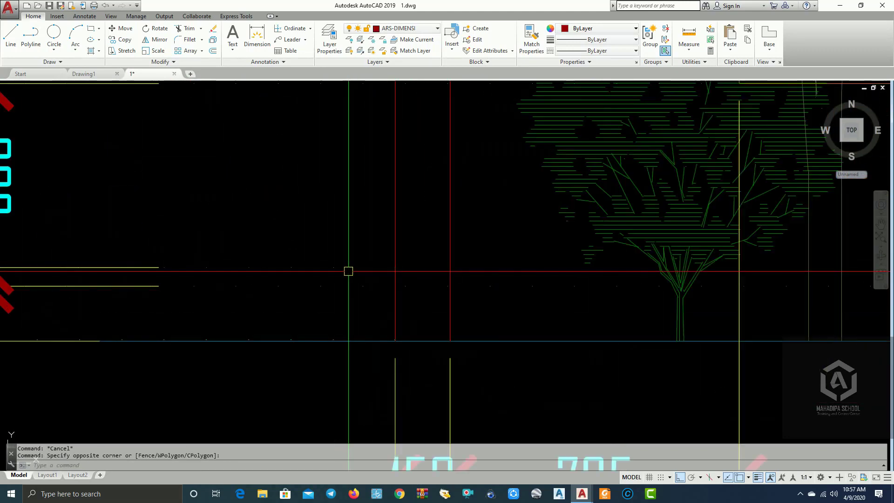
scroll(395, 268, "down", 5)
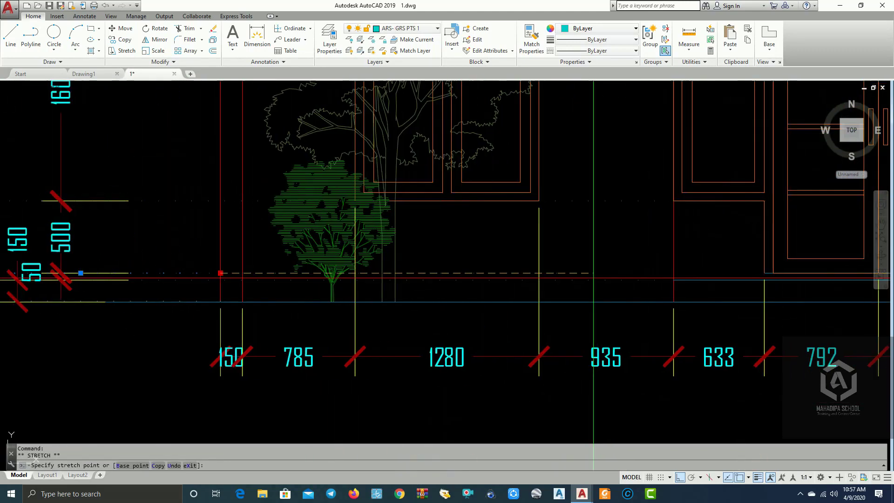
middle_click_drag(689, 273, 461, 275)
scroll(460, 274, "up", 3)
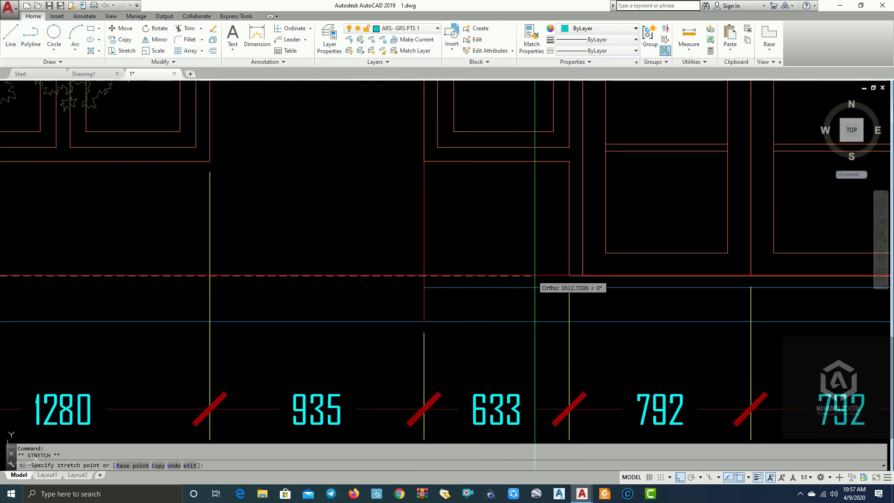
key("Escape")
Copy the roof-level magenta marker from the yellow line's left end to both level lines of the 200 dimension.
scroll(569, 276, "down", 4)
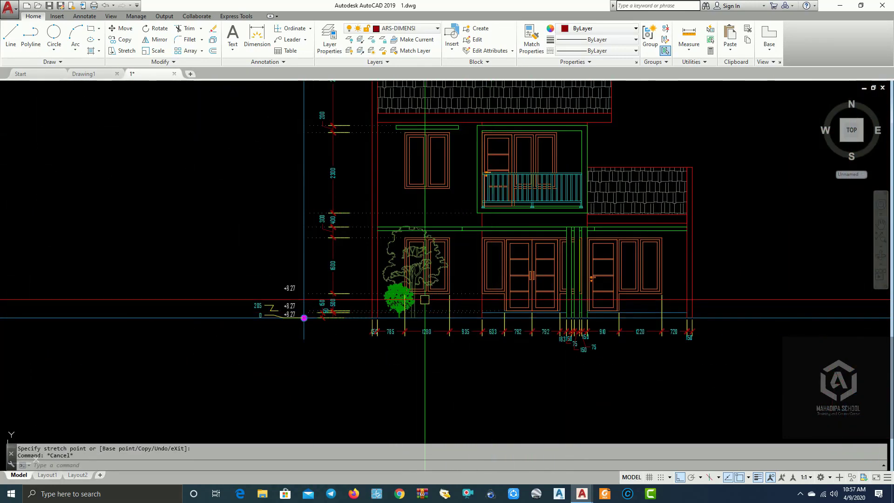
scroll(471, 294, "up", 3)
scroll(343, 309, "down", 4)
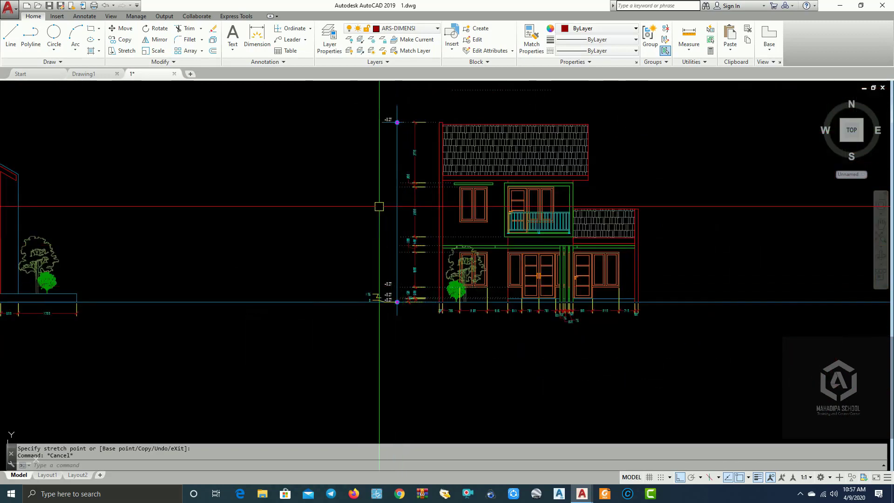
scroll(351, 228, "up", 5)
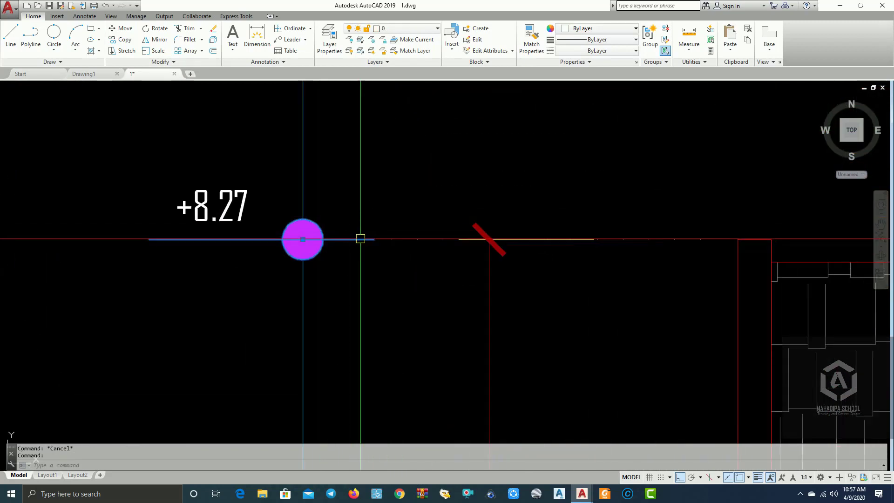
left_click(113, 40)
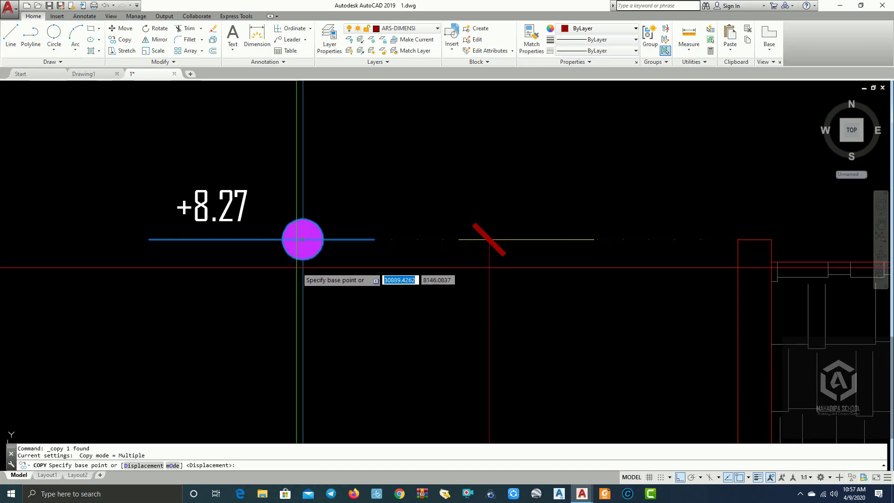
left_click(458, 240)
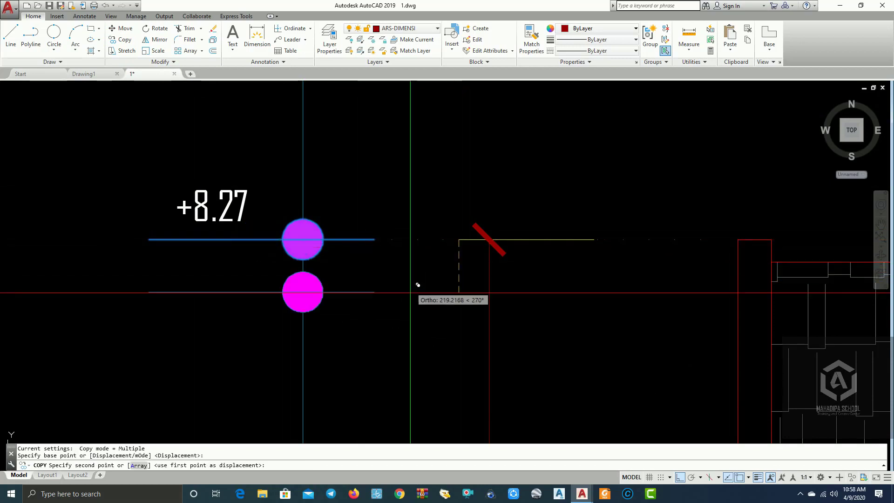
scroll(411, 293, "down", 4)
middle_click_drag(411, 293, 425, 172)
scroll(444, 286, "up", 4)
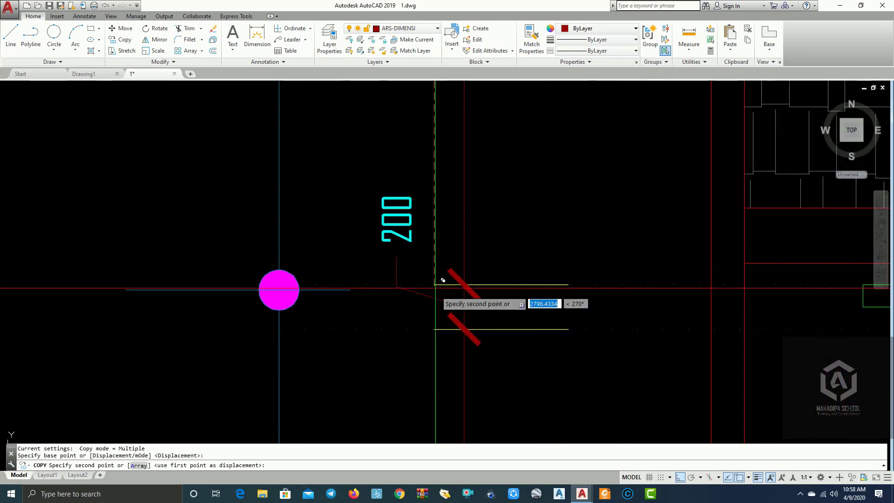
left_click(434, 285)
left_click(434, 329)
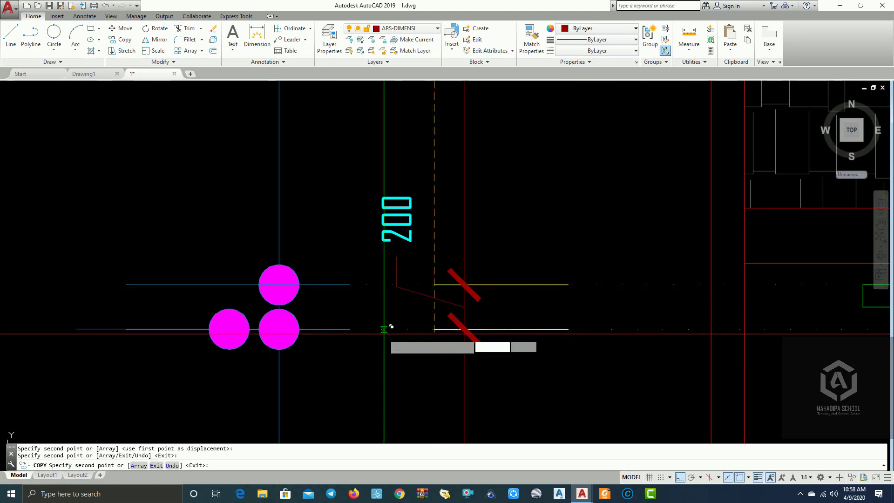
Place further marker copies at both ends of the 400 dimension and at the lower end of the 300 dimension.
scroll(385, 331, "down", 4)
middle_click_drag(386, 332, 396, 188)
middle_click_drag(394, 254, 394, 158)
scroll(410, 279, "up", 4)
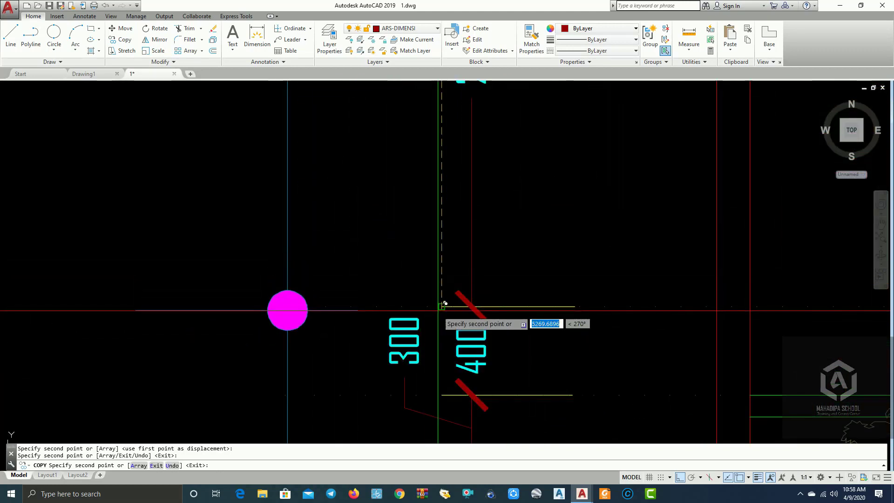
left_click(449, 300)
middle_click_drag(449, 301, 415, 228)
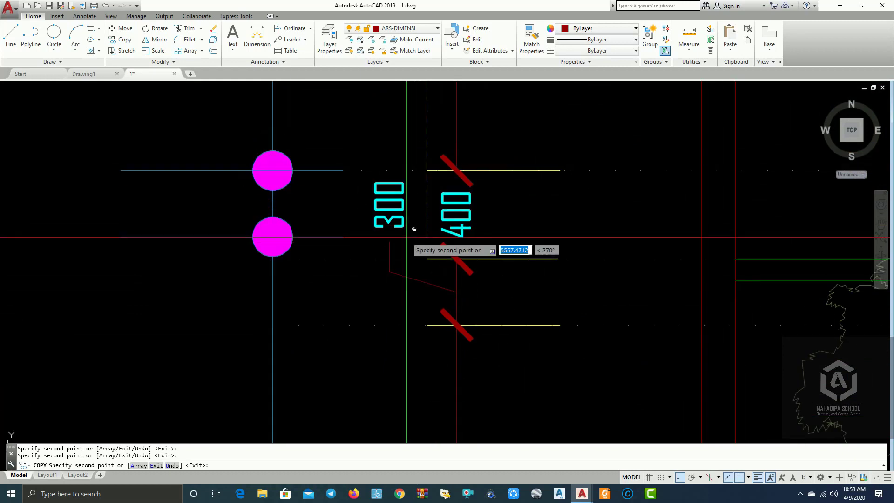
scroll(434, 251, "up", 2)
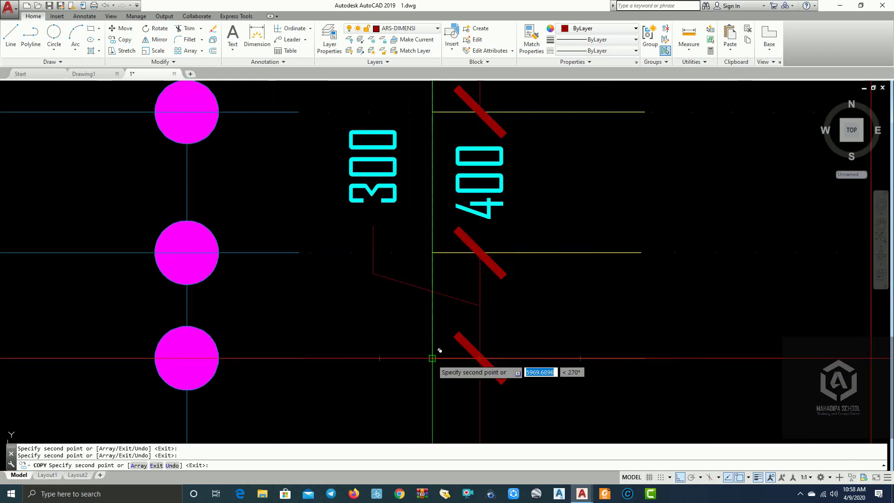
Place a marker copy on the level line at the lower end of the 1600 dimension.
scroll(433, 358, "down", 3)
middle_click_drag(391, 315, 390, 128)
scroll(391, 236, "up", 3)
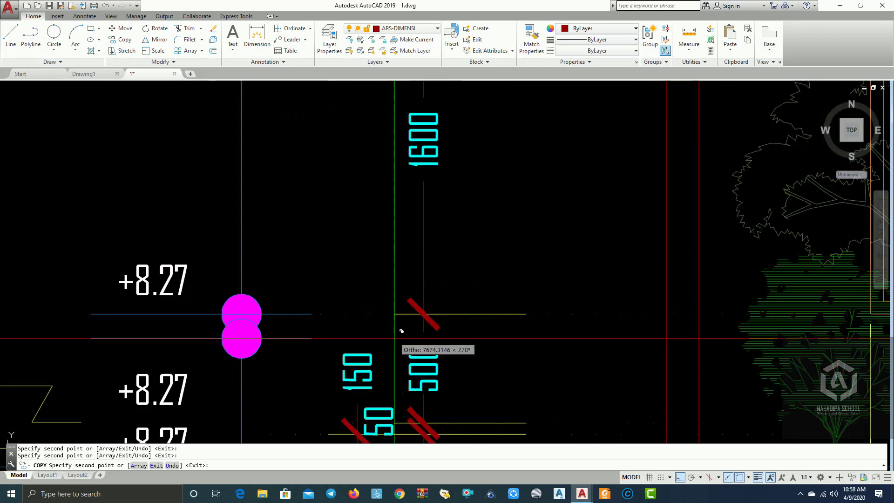
middle_click_drag(401, 330, 398, 201)
scroll(406, 281, "up", 2)
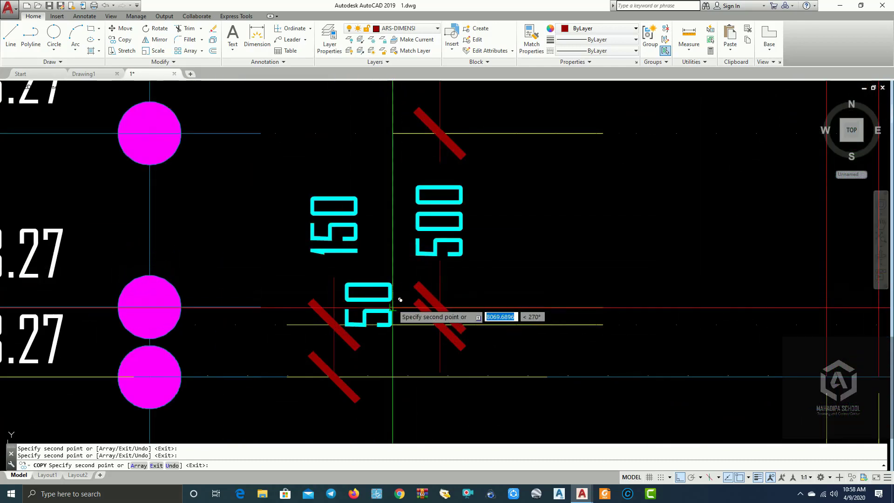
Place marker copies at the lower end of the 500 dimension and at both ends of the 150 dimension, and finish copying.
scroll(400, 300, "up", 5)
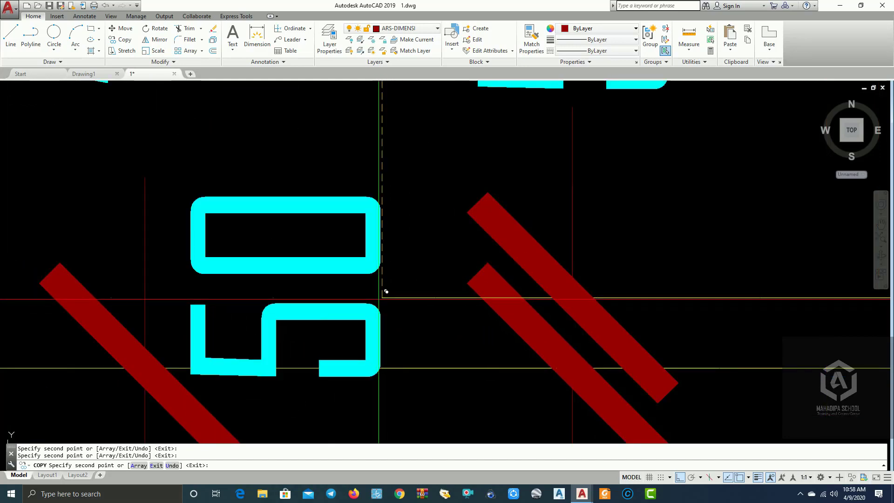
scroll(389, 290, "down", 4)
scroll(425, 260, "up", 4)
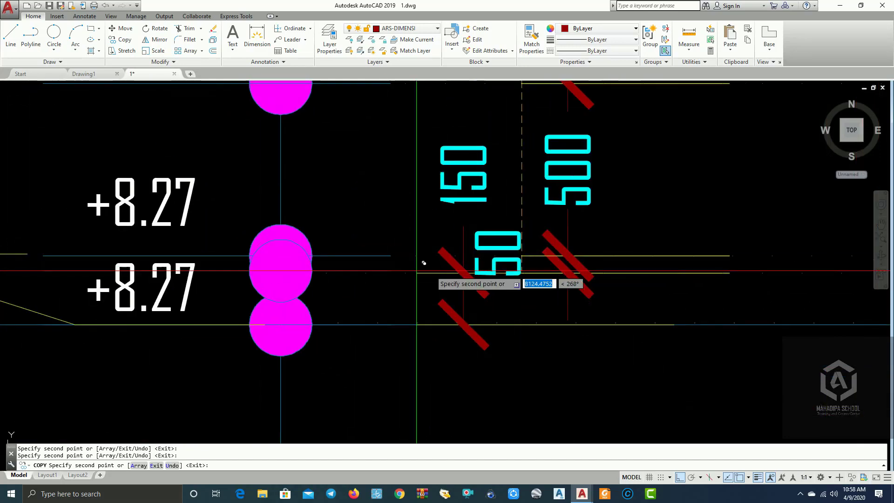
scroll(432, 264, "down", 4)
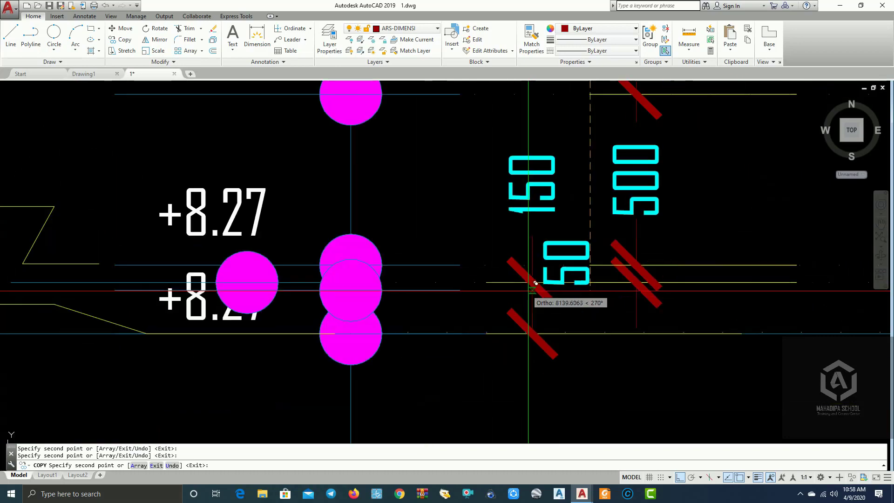
middle_click_drag(526, 286, 521, 242)
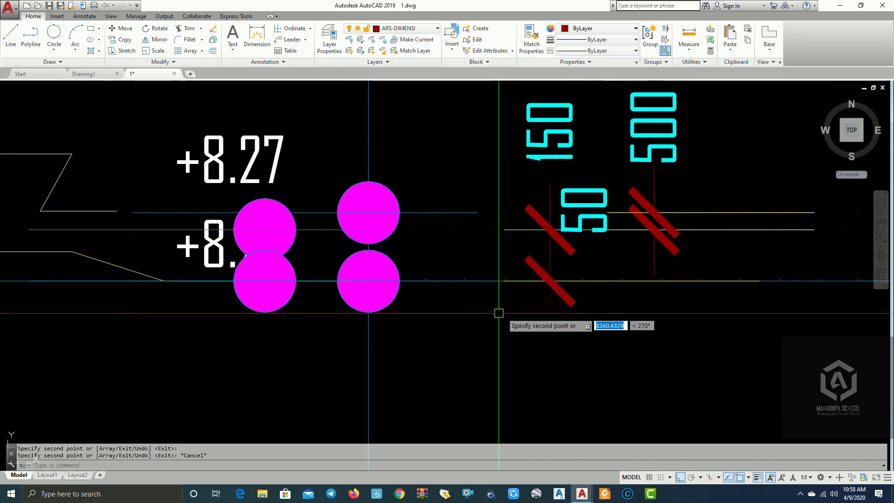
key("Escape")
Erase the 205 and 0 dimensions with their leader lines beside the lower level labels.
mouse_move(302, 230)
middle_mouse_down()
mouse_move(547, 252)
mouse_move(293, 201)
mouse_move(411, 273)
mouse_move(487, 285)
middle_mouse_up()
scroll(293, 193, "down", 2)
left_click(282, 194)
scroll(285, 198, "down", 4)
scroll(424, 280, "up", 2)
scroll(425, 281, "up", 4)
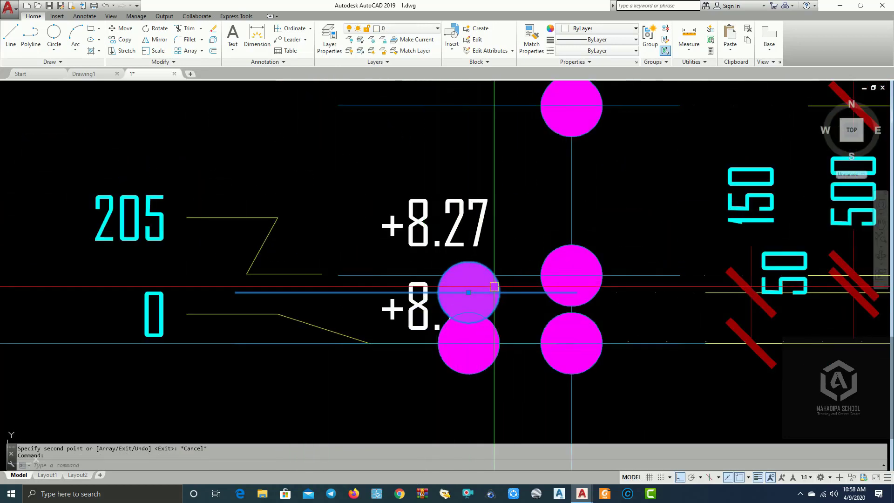
key("Escape")
left_click(492, 283)
scroll(492, 283, "down", 4)
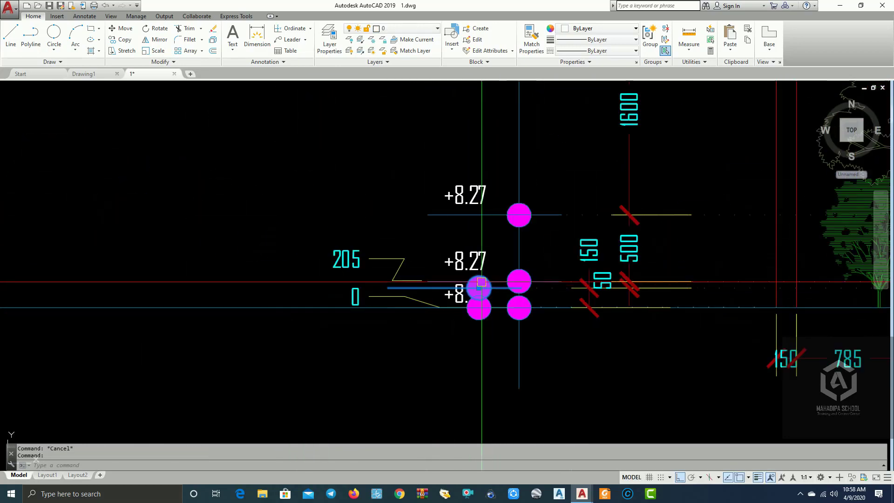
middle_click_drag(386, 260, 402, 248)
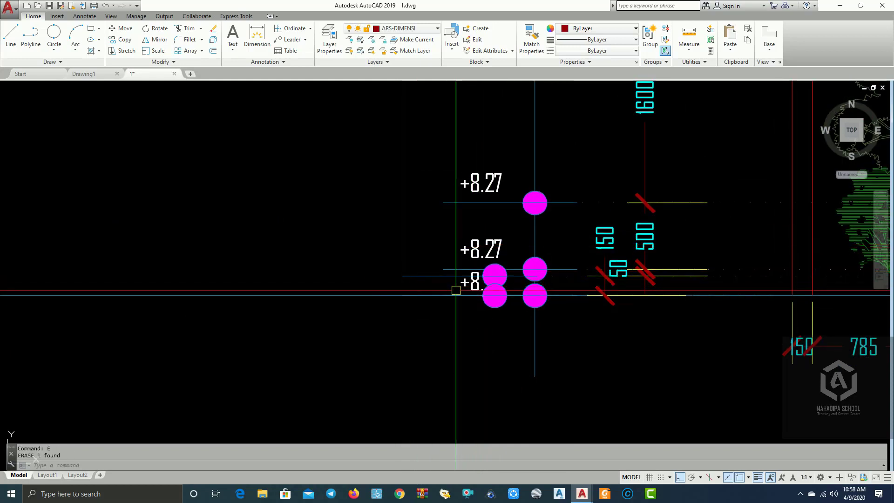
Erase the extra magenta marker on the ground line that sits beside the vertical reference line.
scroll(500, 287, "up", 4)
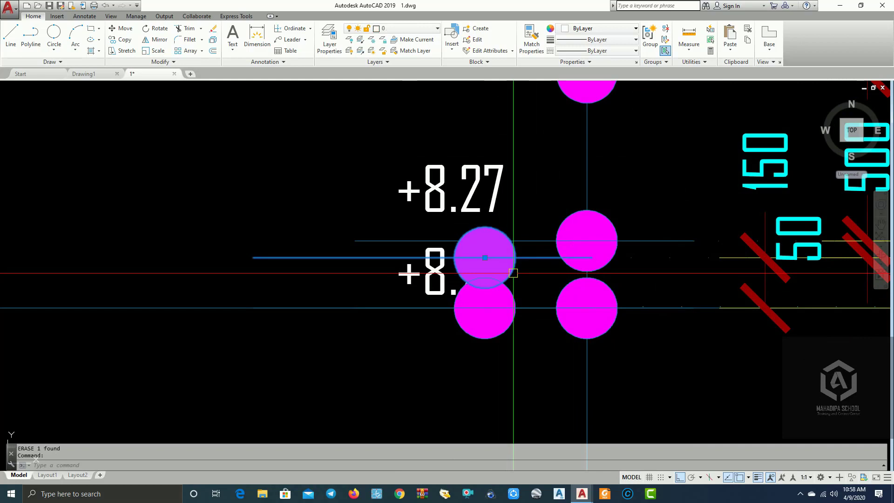
left_click(508, 322)
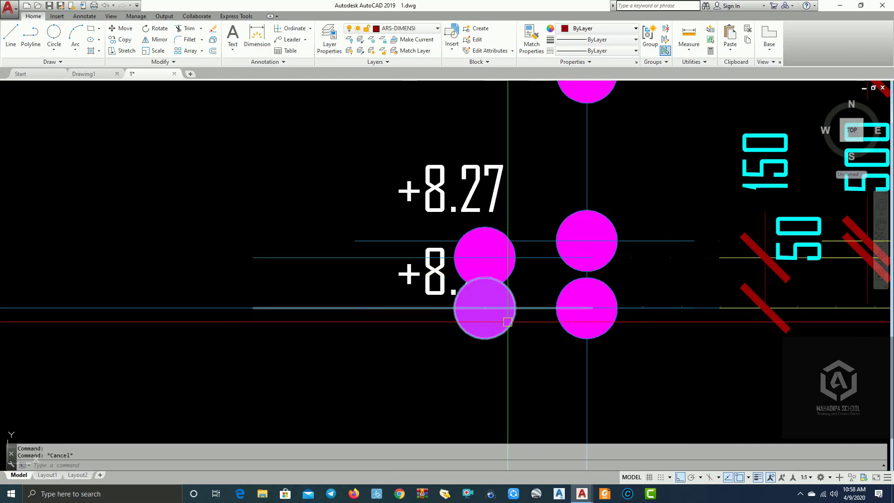
type("e")
key("space")
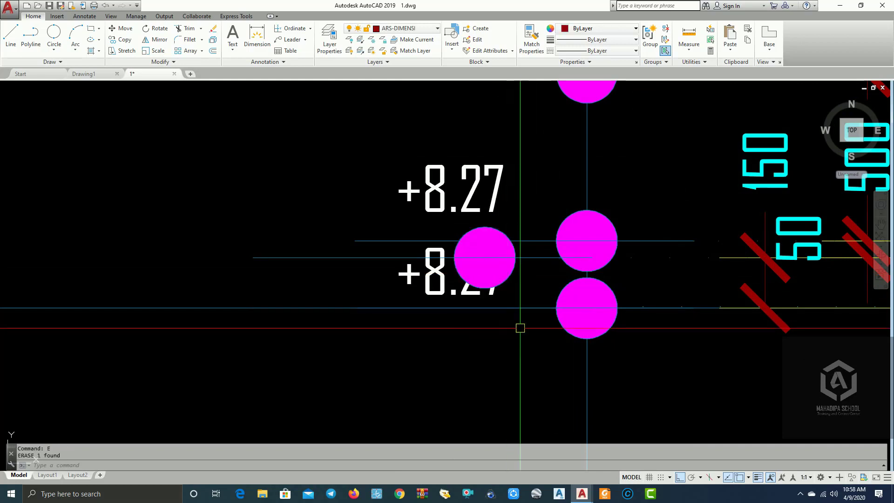
left_click(577, 328)
scroll(522, 319, "down", 4)
middle_click_drag(514, 316, 364, 273)
key("Escape")
scroll(287, 275, "down", 6)
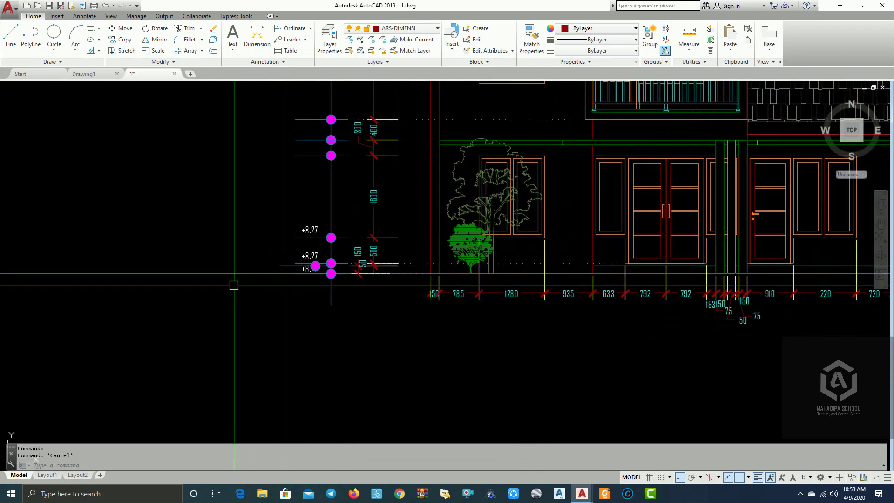
Move the offset marker with its level line and +8.27 label farther from the vertical reference line.
scroll(230, 283, "up", 6)
scroll(347, 269, "up", 4)
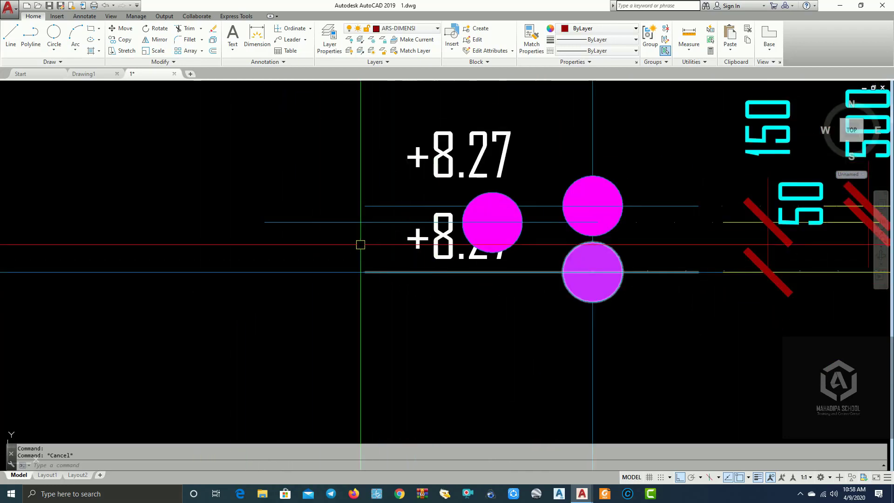
scroll(321, 223, "down", 4)
scroll(330, 218, "up", 4)
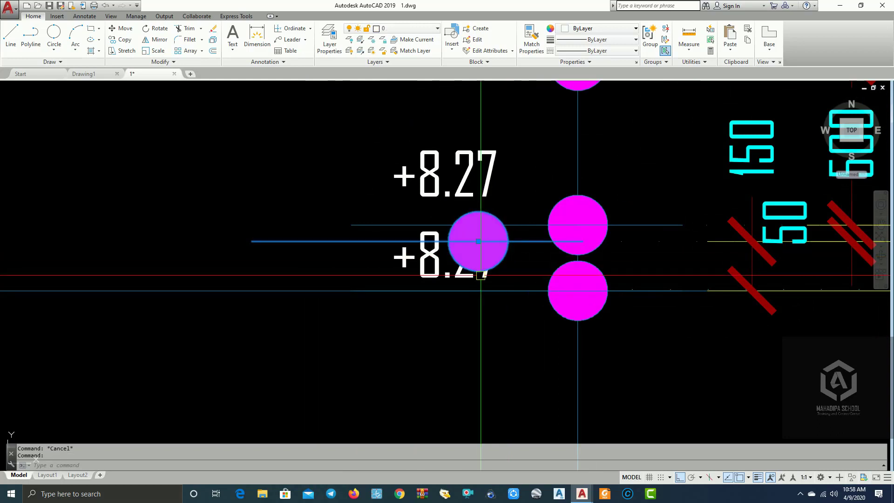
left_click(400, 263)
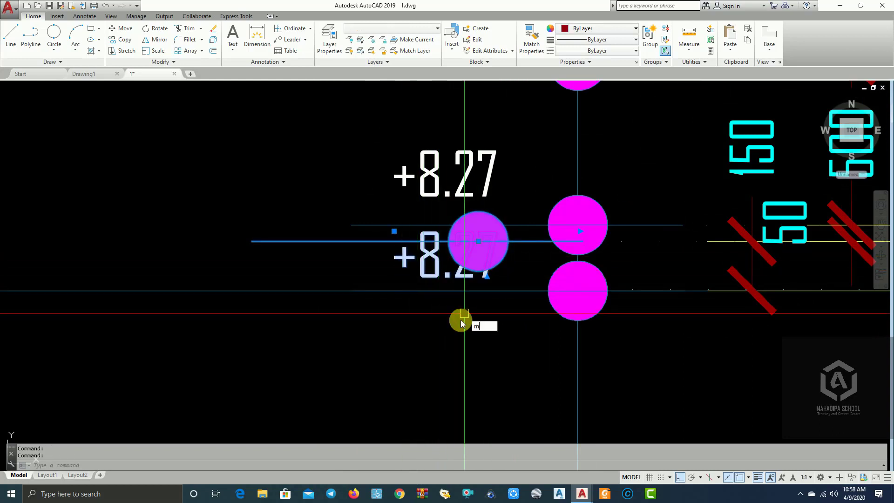
key("Return")
left_click(449, 334)
left_click(427, 345)
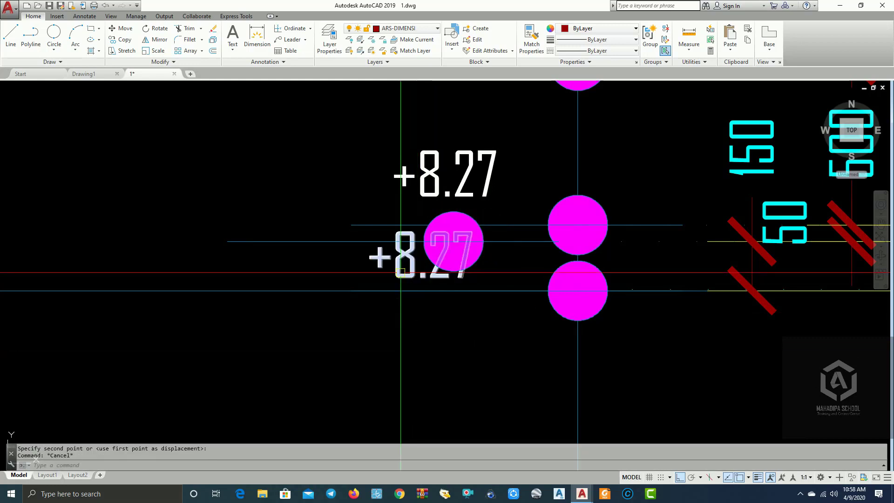
Move the offset marker's +8.27 label horizontally outward so it clears the magenta circle.
key("Escape")
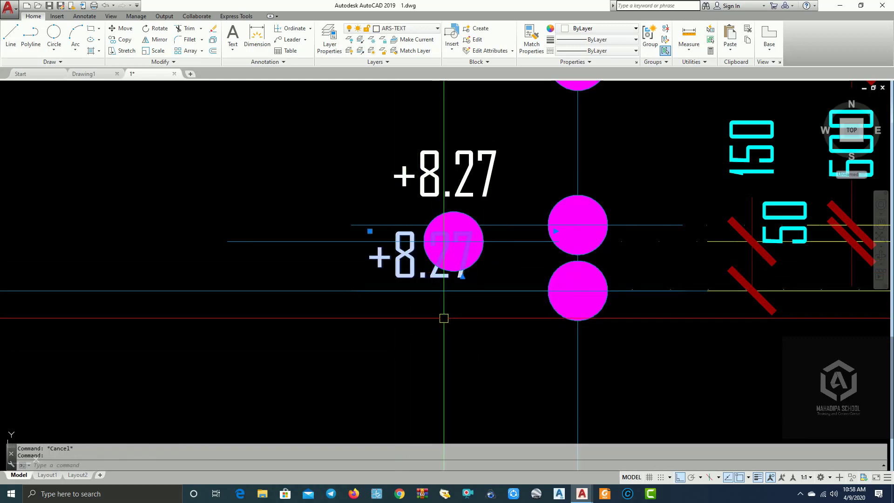
type("m")
key("Return")
left_click(451, 341)
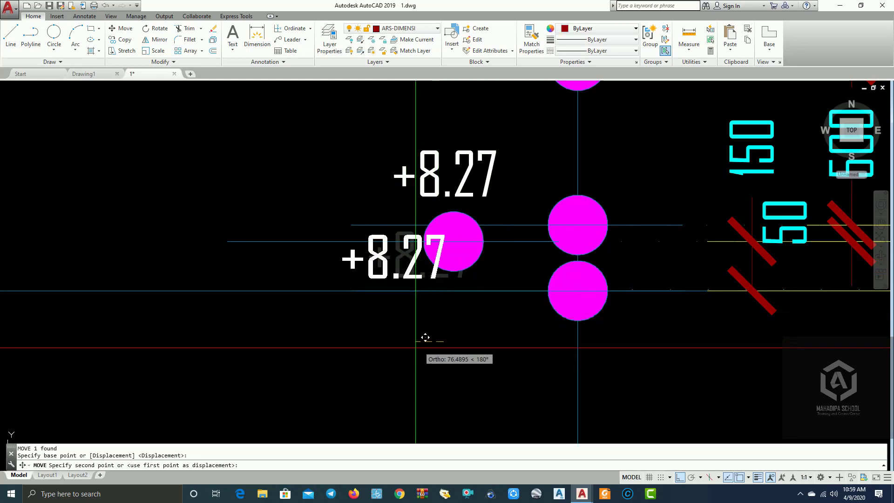
left_click(393, 342)
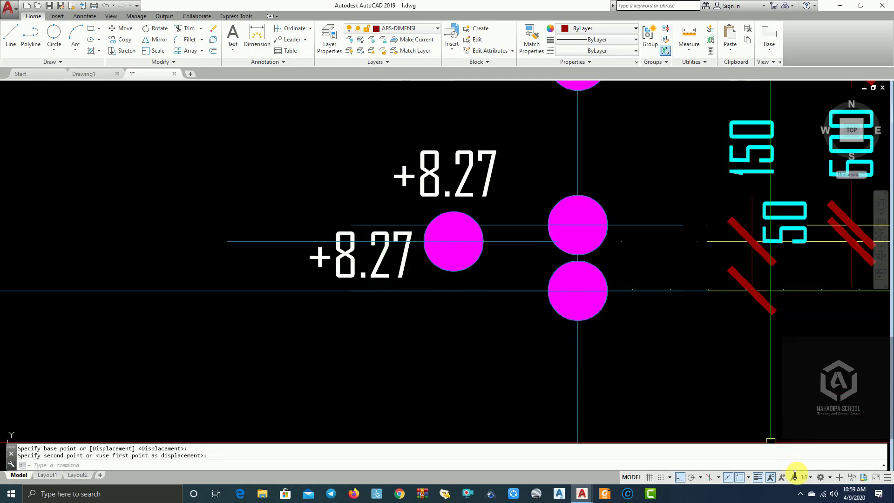
Place an ordinate dimension on the ground line, extending its leader outward past the level labels.
scroll(658, 413, "down", 5)
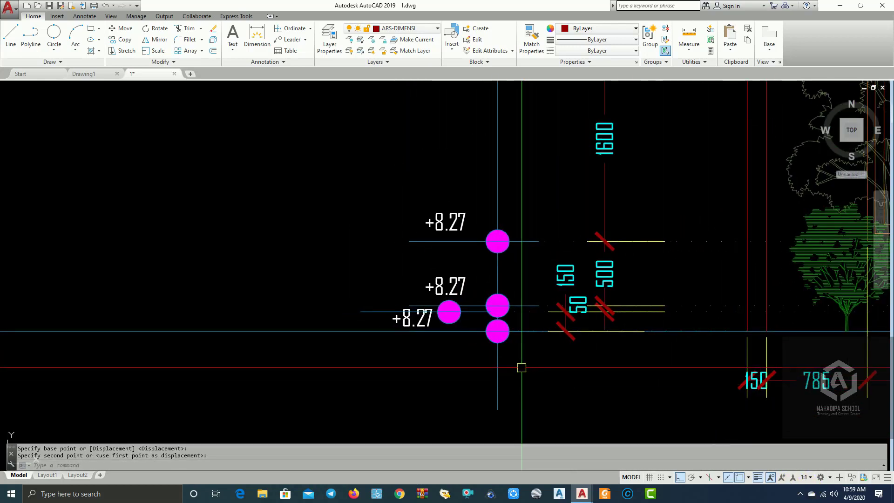
scroll(454, 311, "up", 2)
scroll(469, 332, "down", 3)
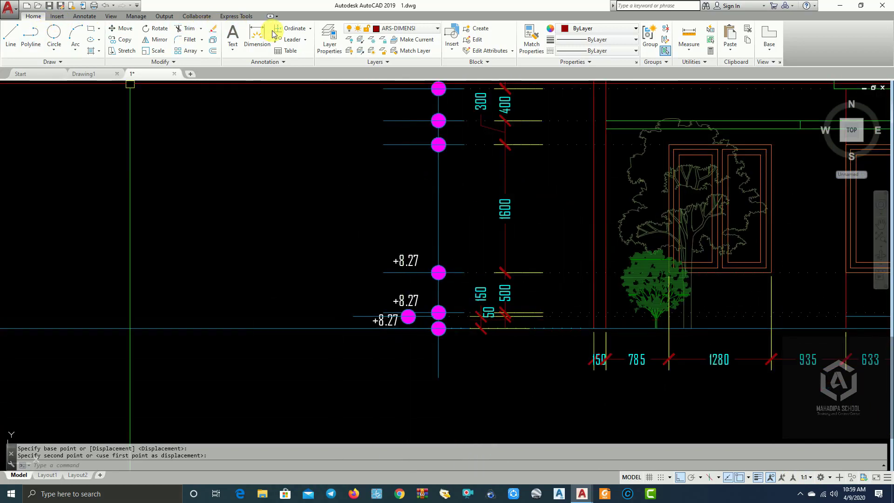
left_click(294, 31)
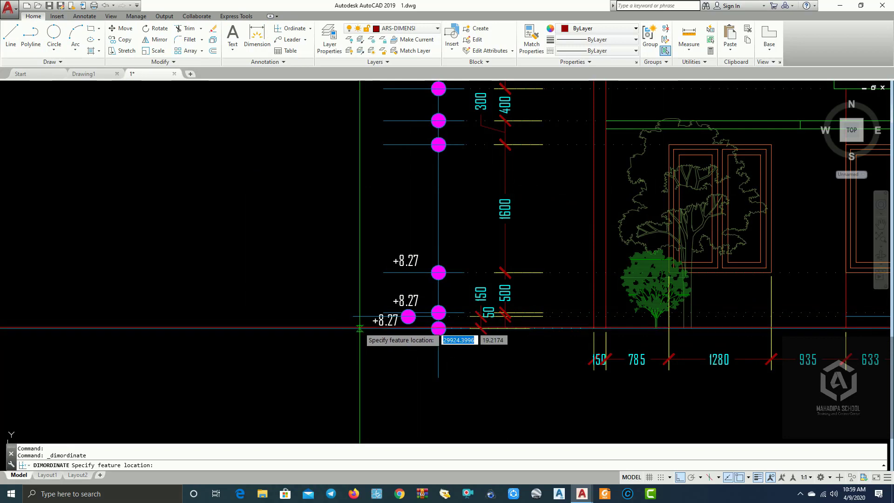
scroll(410, 328, "up", 4)
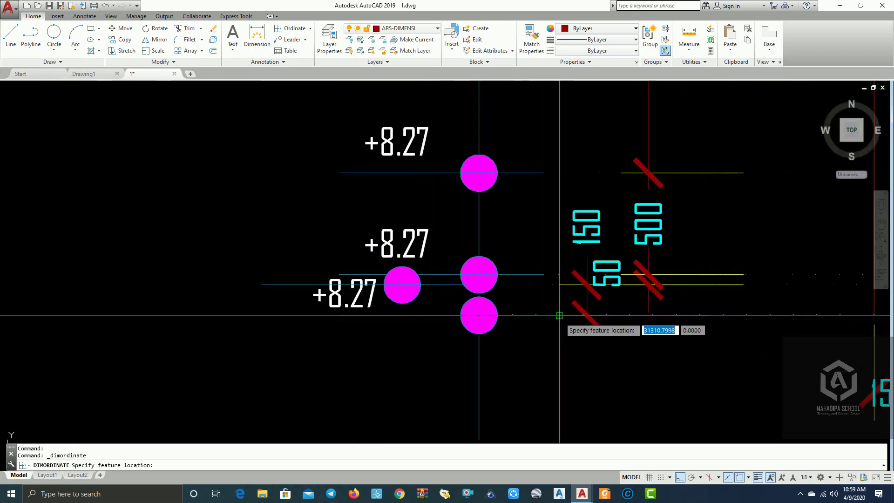
left_click(559, 316)
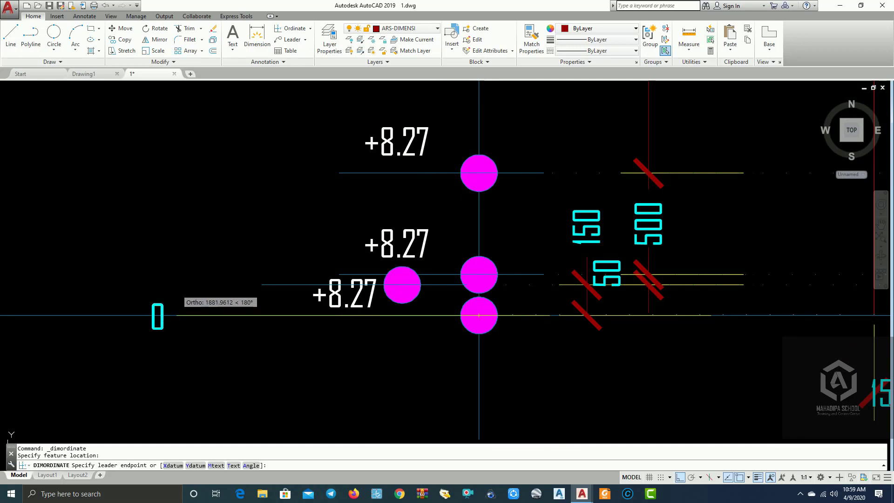
left_click(177, 316)
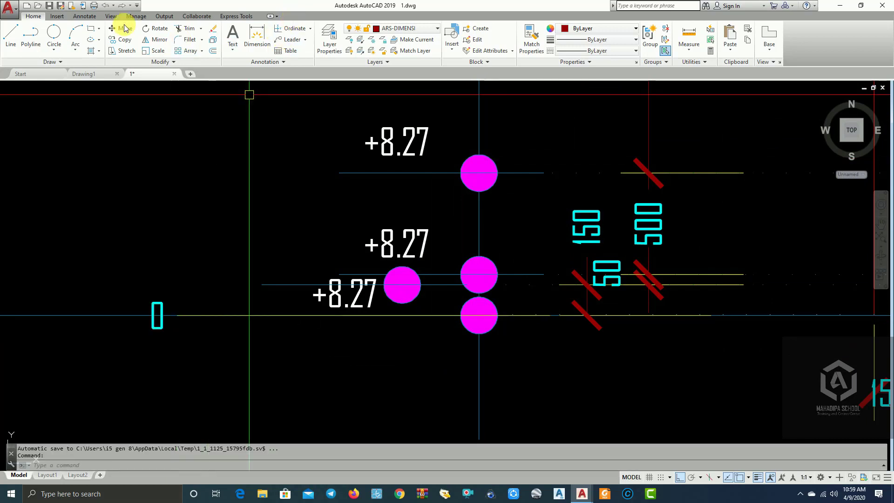
Continue the ordinate dimension to the level lines at the top of the 150 dimension and at both ends of the 500 dimension.
left_click(84, 16)
left_click(253, 51)
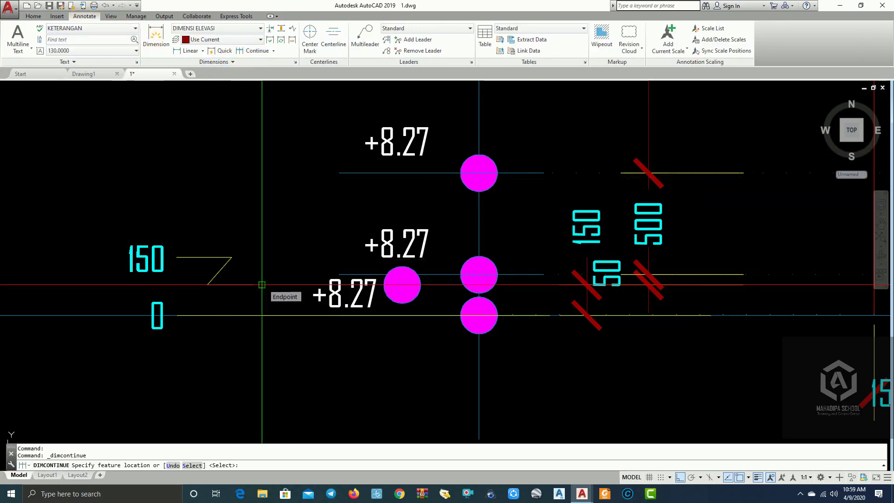
left_click(262, 285)
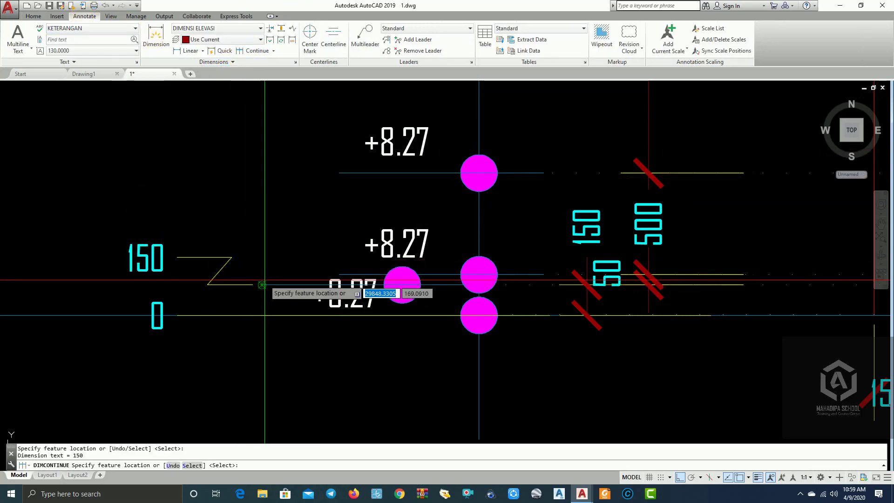
scroll(338, 274, "up", 2)
left_click(339, 274)
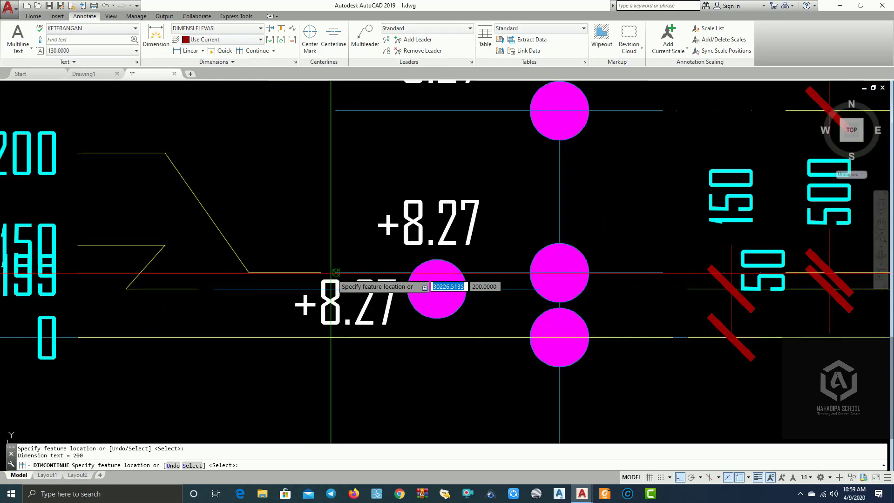
scroll(319, 259, "down", 2)
middle_click_drag(300, 217, 277, 290)
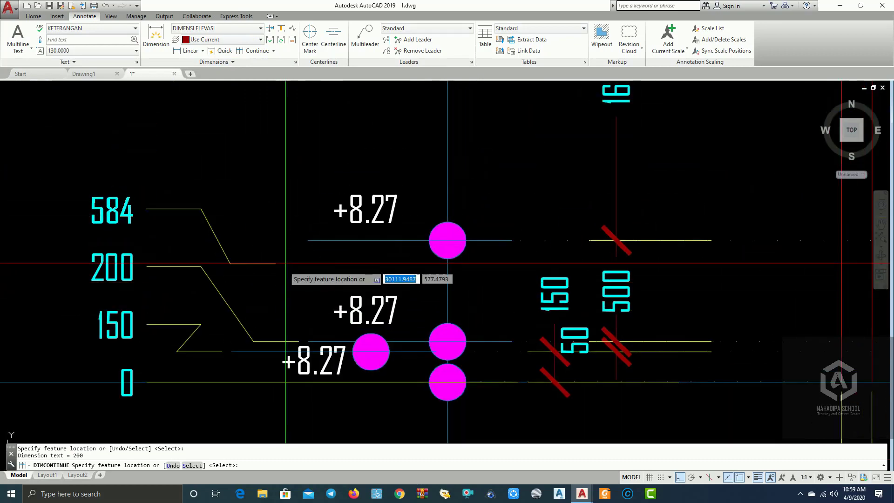
left_click(307, 240)
Continue the ordinate dimensions to the level lines at the top of the 1600 dimension and at both ends of the 400 dimension.
scroll(264, 236, "down", 2)
middle_click_drag(258, 193, 257, 305)
scroll(257, 273, "down", 2)
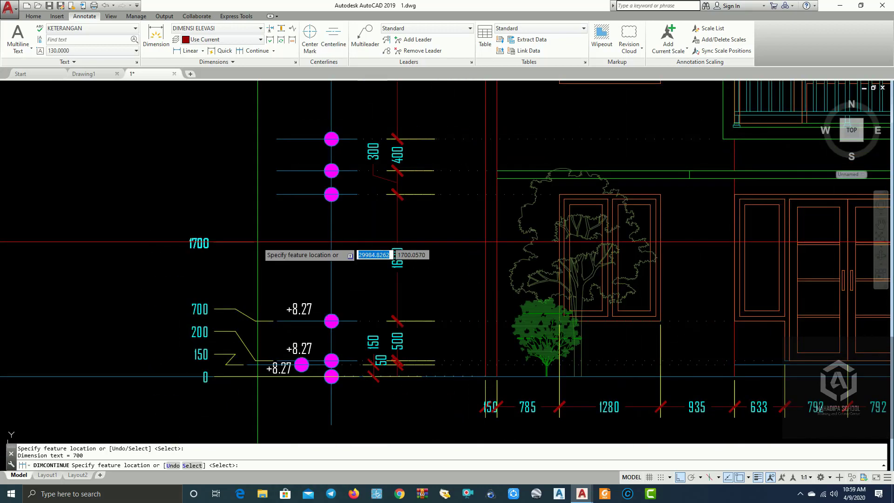
left_click(277, 194)
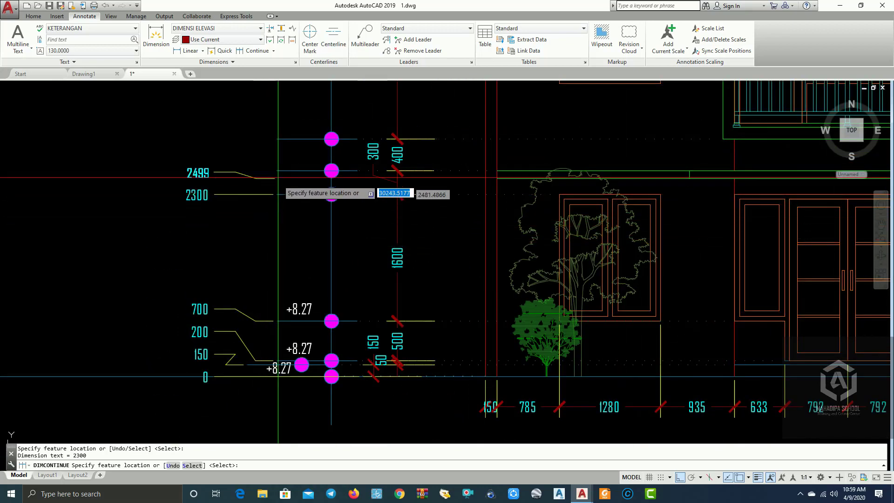
left_click(277, 170)
left_click(277, 139)
Continue the ordinate dimensions to both ends of the 200 dimension and the roof-top level line, and finish the command.
scroll(235, 161, "down", 2)
middle_click_drag(235, 161, 228, 294)
left_click(253, 166)
left_click(253, 157)
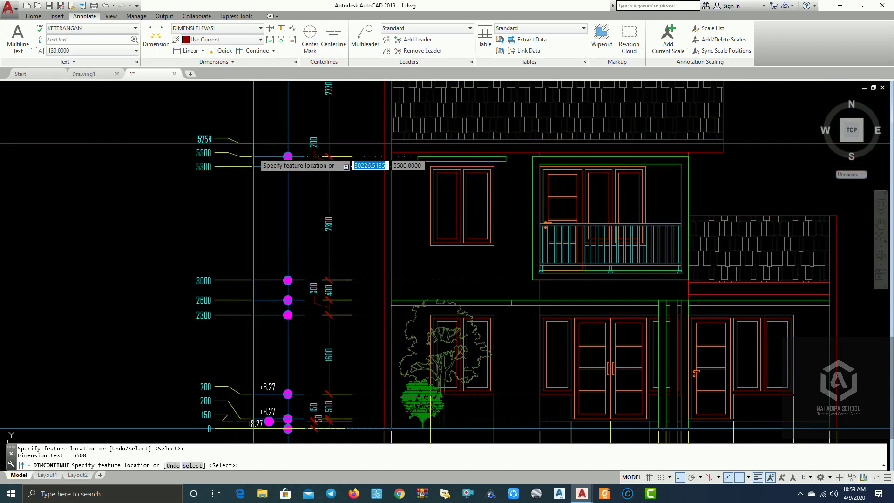
middle_click_drag(252, 127, 236, 258)
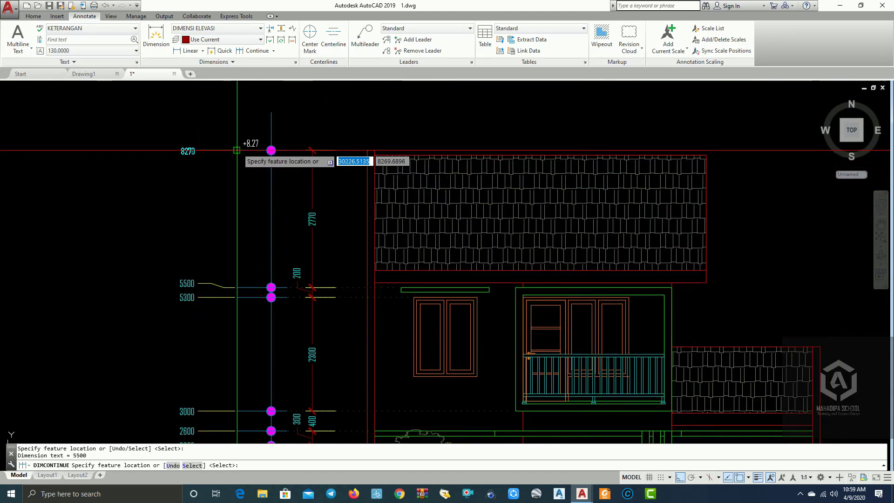
left_click(237, 150)
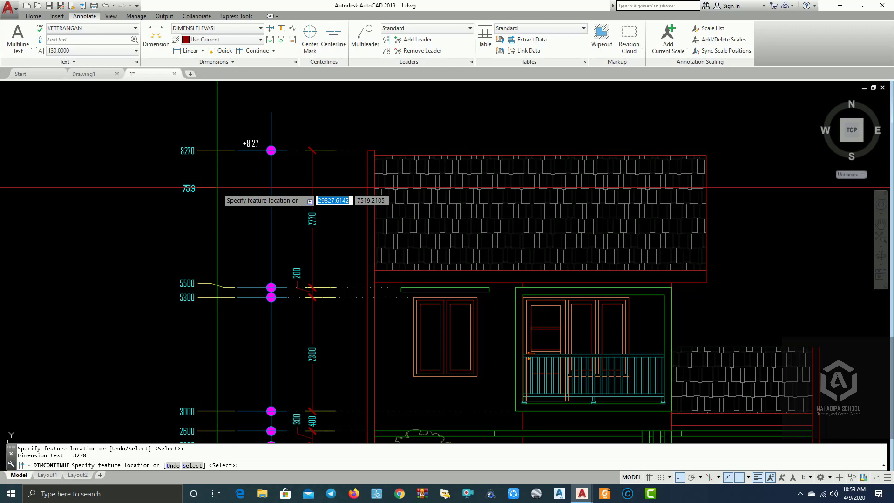
key("Escape")
Copy the roof-top +8.27 label from its marker center to the two markers at the ends of the 200 dimension.
left_click(251, 143)
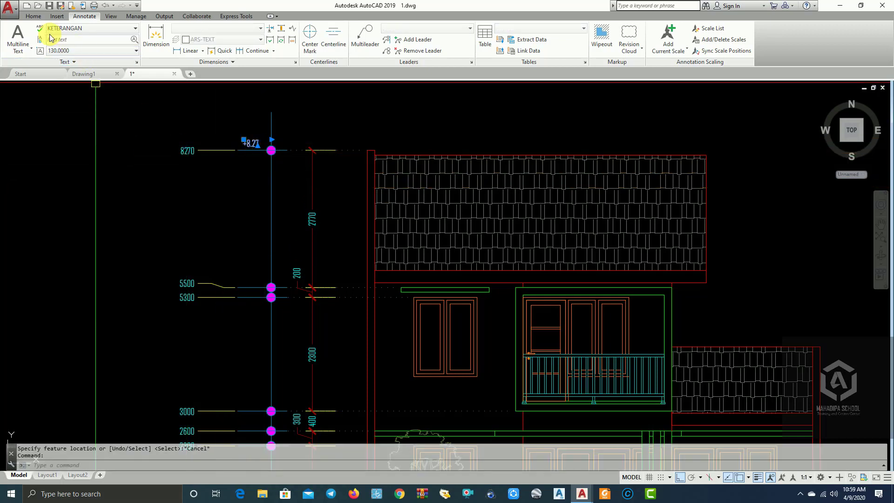
left_click(33, 17)
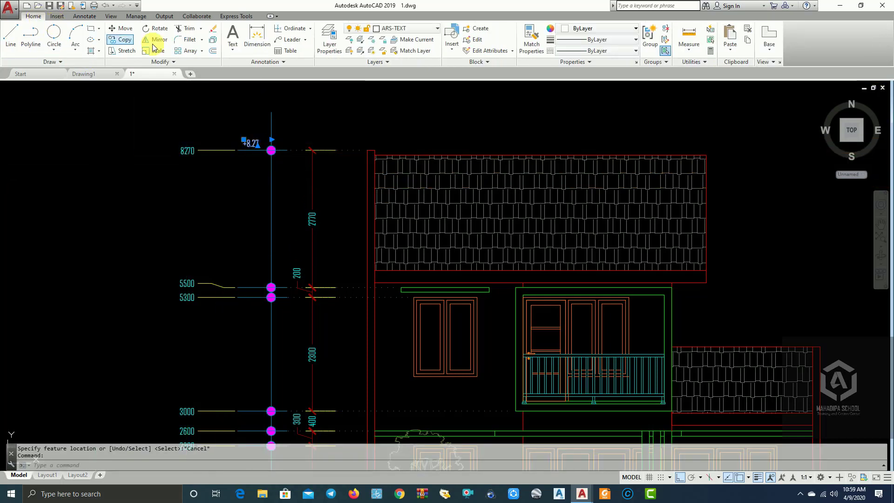
left_click(126, 40)
scroll(280, 156, "up", 5)
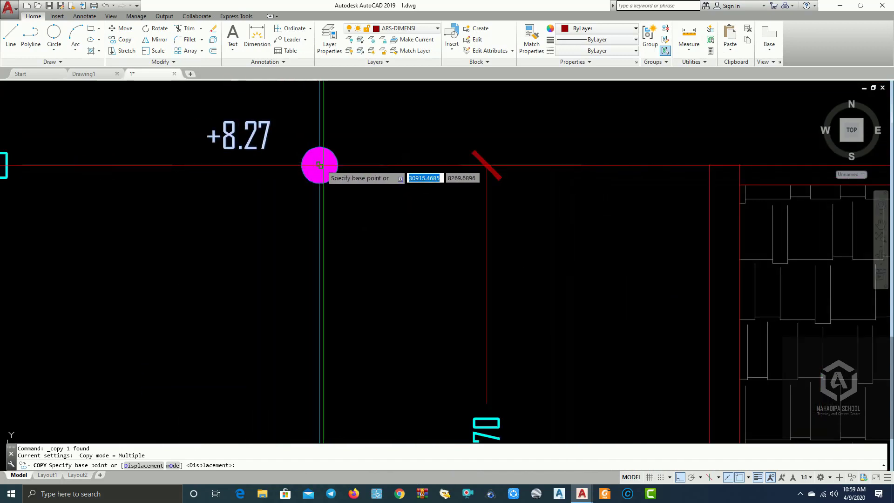
left_click(319, 165)
scroll(279, 224, "down", 4)
scroll(310, 302, "up", 5)
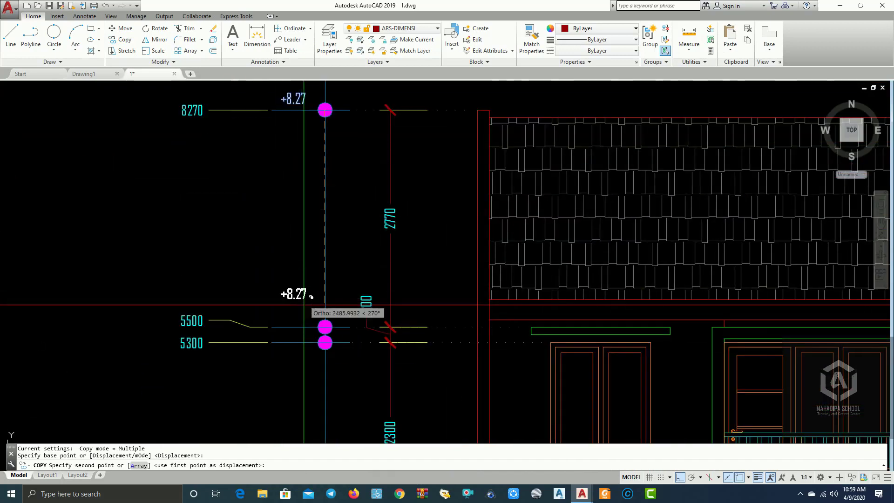
left_click(343, 331)
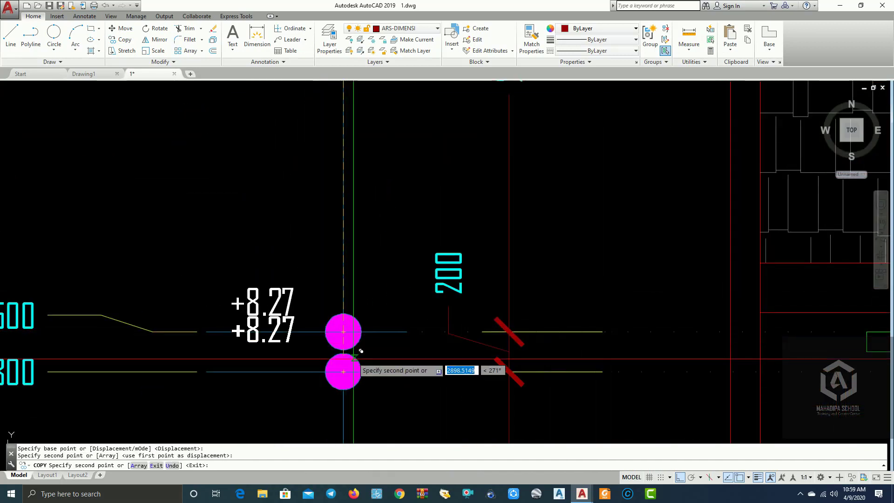
Place +8.27 label copies at the 3000, 2600 and 2300 level markers, and finish copying.
scroll(350, 364, "down", 5)
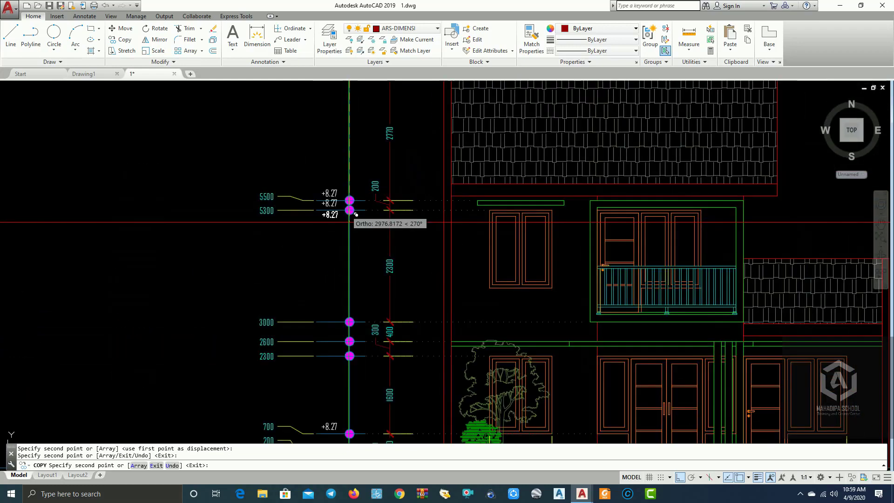
scroll(350, 236, "up", 5)
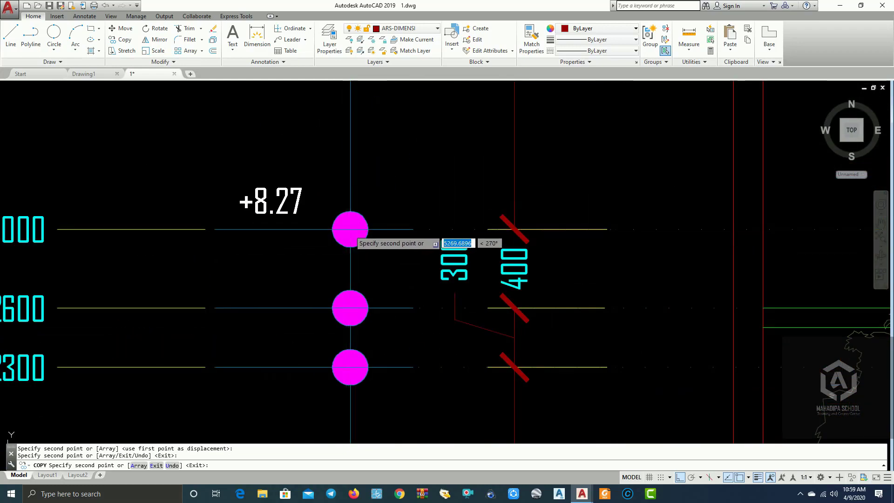
left_click(351, 229)
left_click(351, 308)
scroll(351, 308, "down", 2)
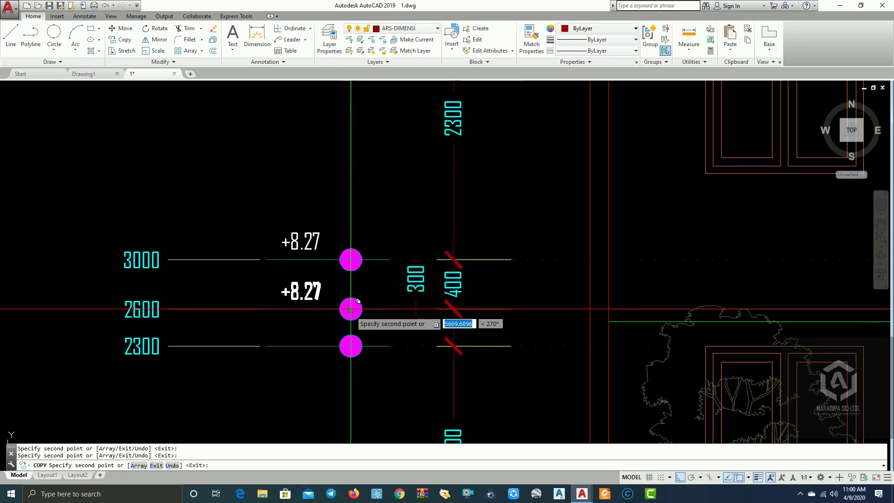
middle_click_drag(351, 309, 344, 200)
left_click(346, 237)
middle_click_drag(344, 285, 292, 433)
key("Escape")
Move the +8.27 label of the 5300 level slightly down, clear of the 5500 level line.
scroll(298, 209, "down", 2)
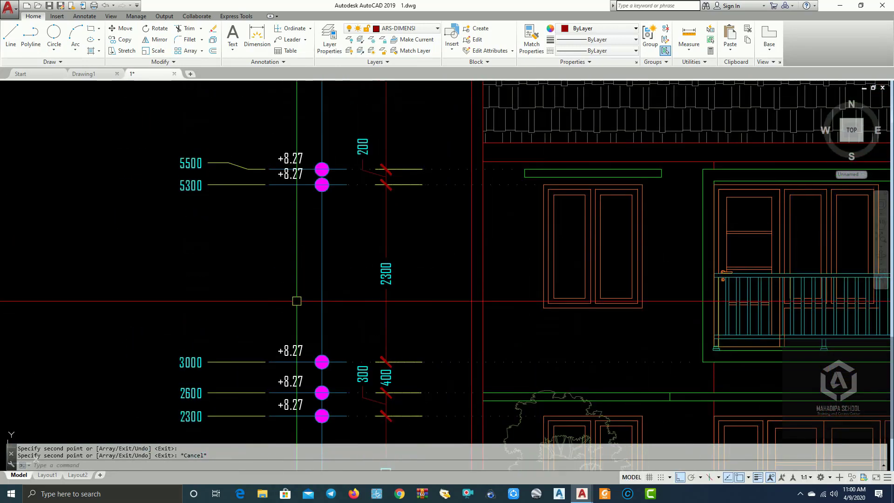
middle_click_drag(297, 302, 295, 359)
scroll(296, 238, "up", 6)
left_click(294, 225)
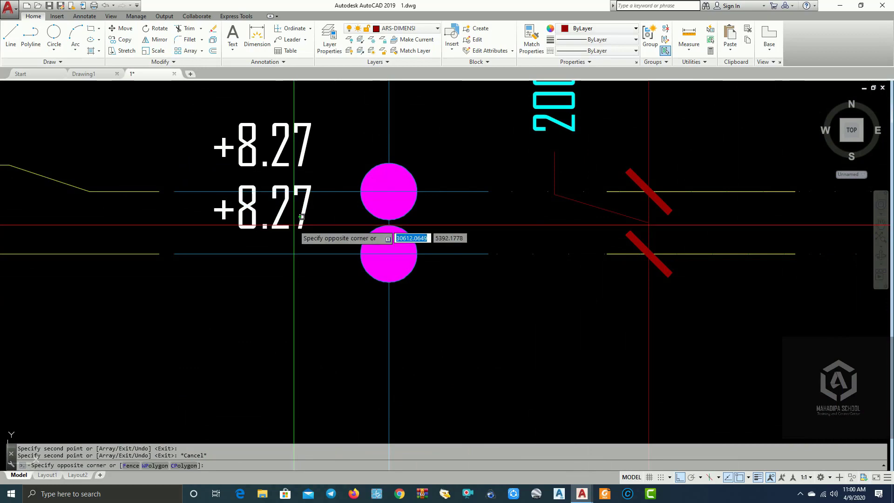
left_click(244, 217)
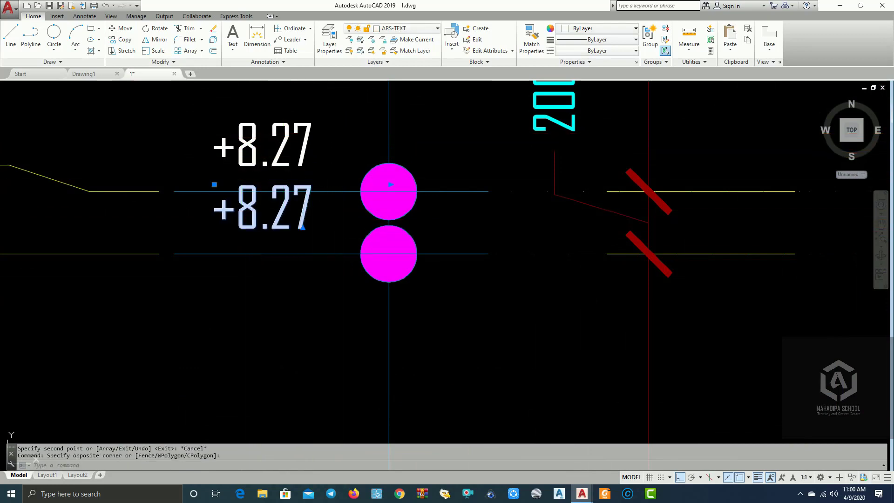
type("m")
key("space")
left_click(340, 125)
left_click(339, 139)
Change the labels of the 5500 and 5300 level markers to +5.50 and +5.30.
scroll(338, 140, "down", 6)
mouse_move(345, 160)
middle_mouse_down()
mouse_move(316, 377)
mouse_move(396, 275)
middle_mouse_up()
scroll(238, 343, "up", 2)
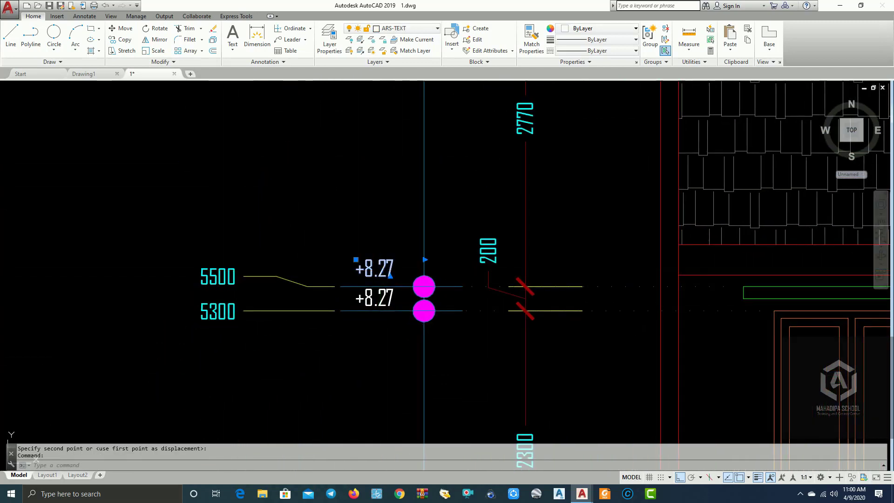
double_click(368, 270)
scroll(346, 283, "up", 2)
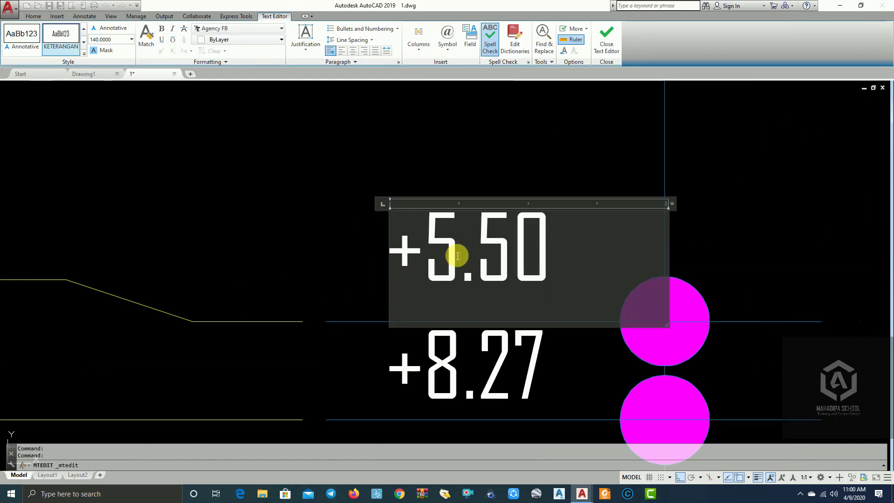
scroll(396, 218, "down", 2)
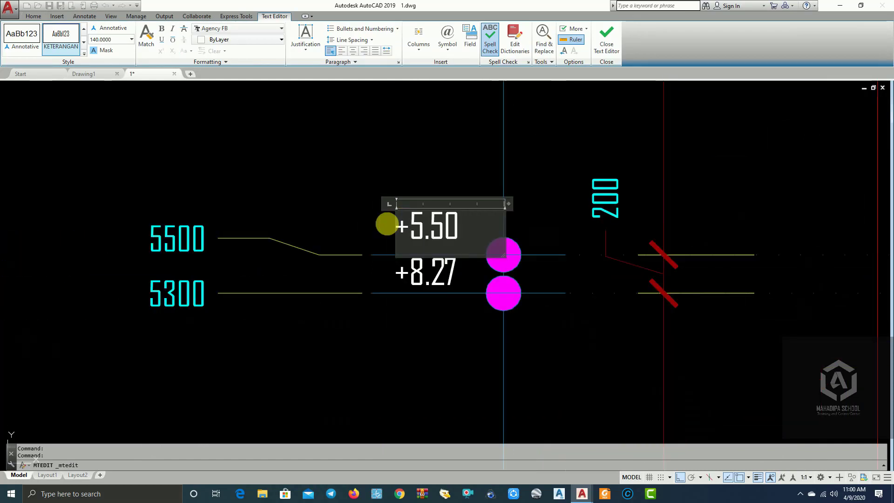
left_click(344, 272)
double_click(424, 274)
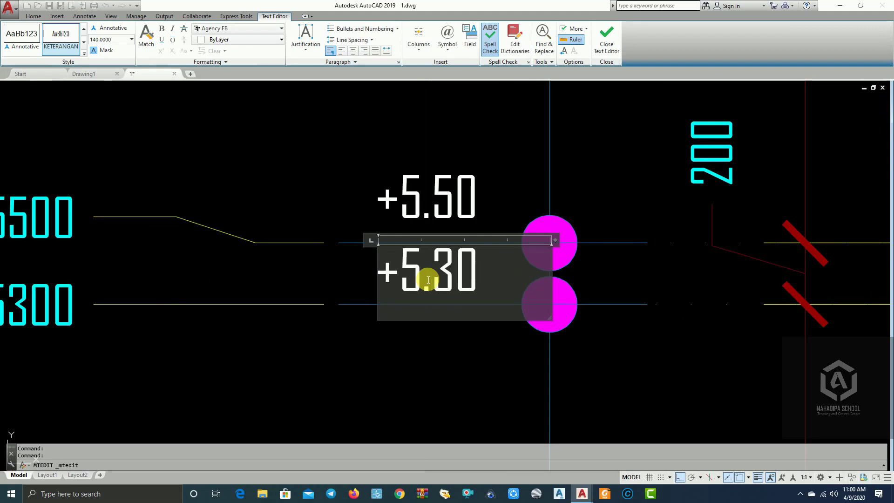
left_click(418, 384)
Change the labels of the 3000 and 2600 level markers to +3.00 and +2.60.
scroll(418, 383, "down", 8)
middle_click_drag(418, 373, 438, 214)
scroll(442, 312, "up", 4)
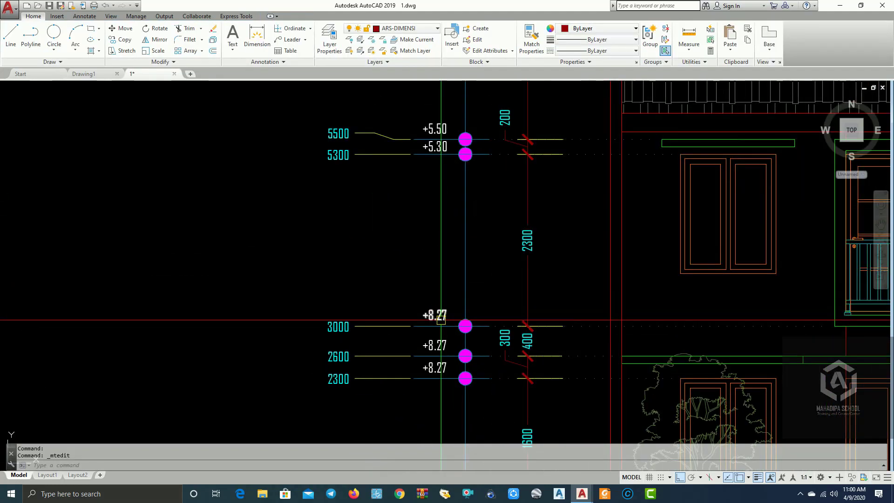
double_click(427, 315)
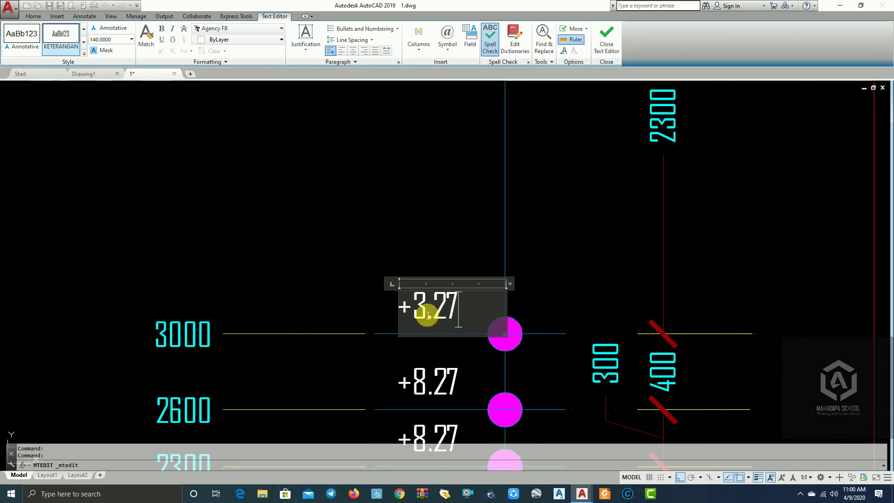
left_click(391, 272)
scroll(419, 271, "down", 4)
scroll(419, 255, "up", 2)
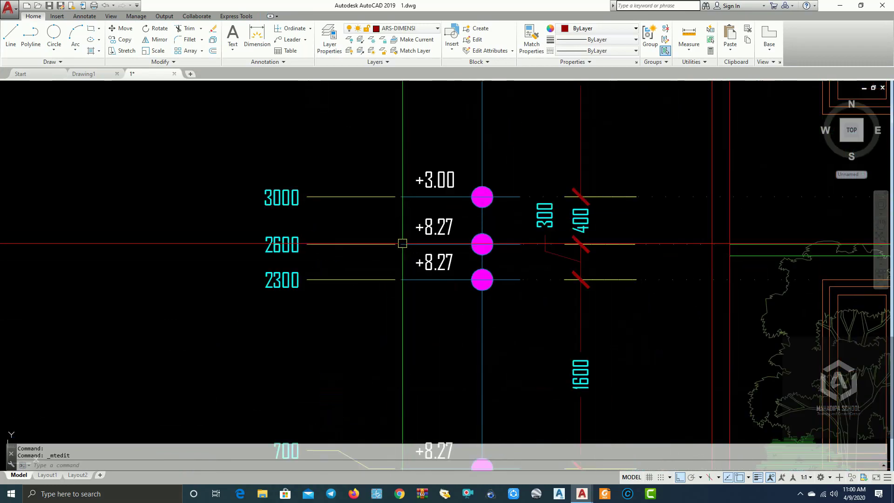
double_click(425, 229)
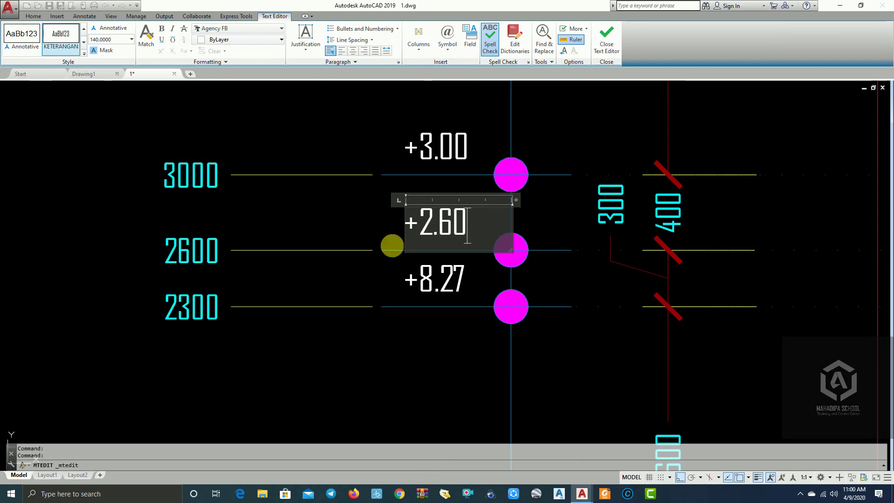
left_click(392, 246)
Change the label of the 2300 level marker to +2.30.
middle_click_drag(369, 263, 403, 210)
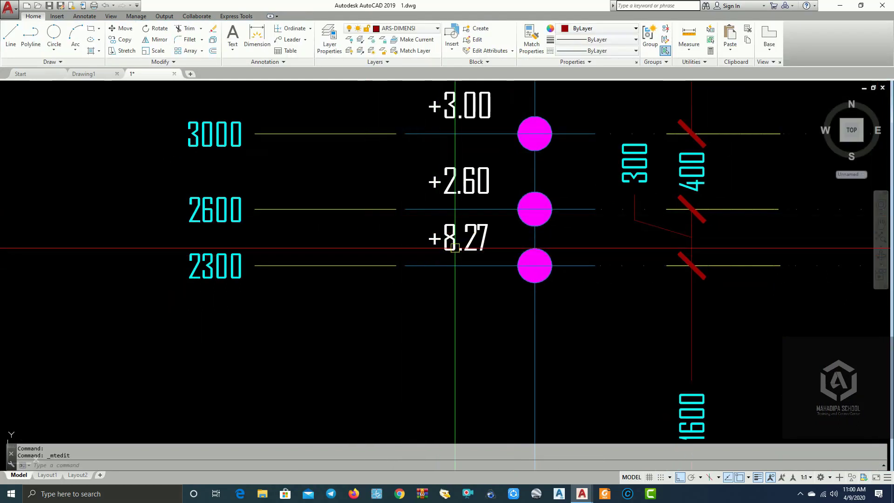
mouse_move(455, 259)
middle_mouse_down()
mouse_move(457, 268)
mouse_move(516, 271)
middle_mouse_up()
scroll(457, 265, "up", 2)
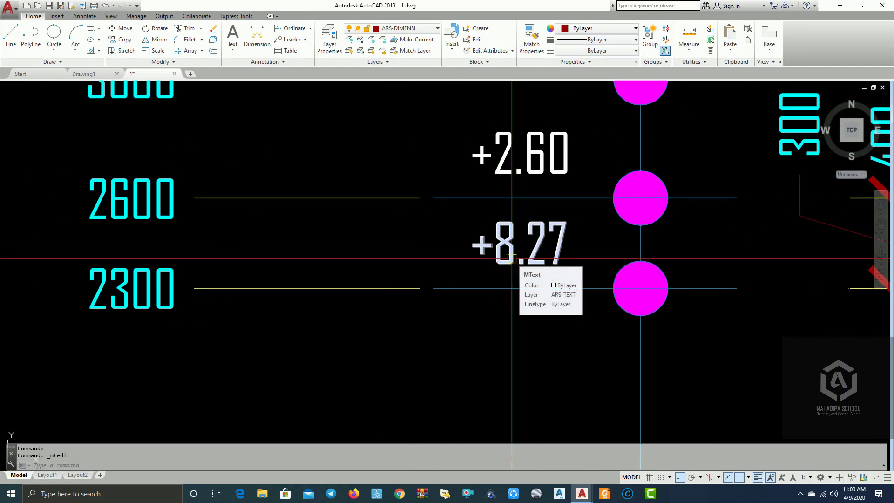
mouse_move(512, 258)
middle_mouse_down()
mouse_move(343, 268)
mouse_move(581, 260)
mouse_move(472, 261)
mouse_move(499, 266)
middle_mouse_up()
scroll(343, 268, "down", 4)
scroll(582, 260, "up", 2)
scroll(479, 261, "up", 2)
double_click(505, 261)
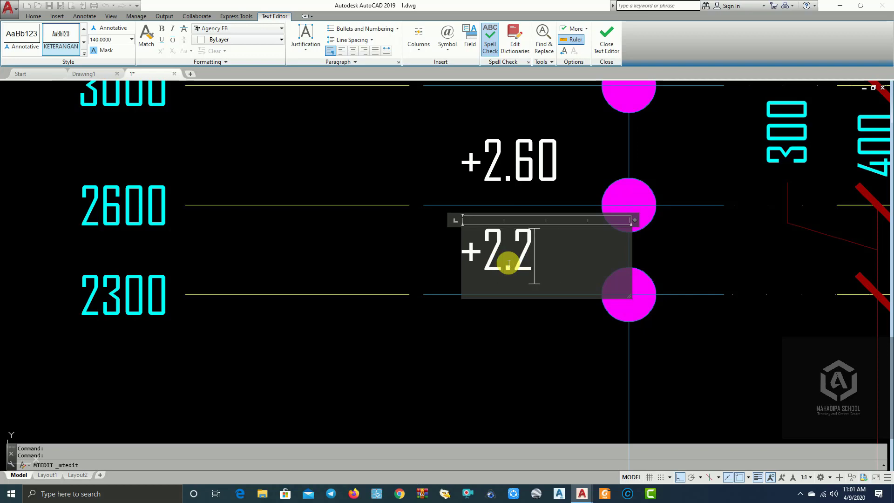
left_click(447, 387)
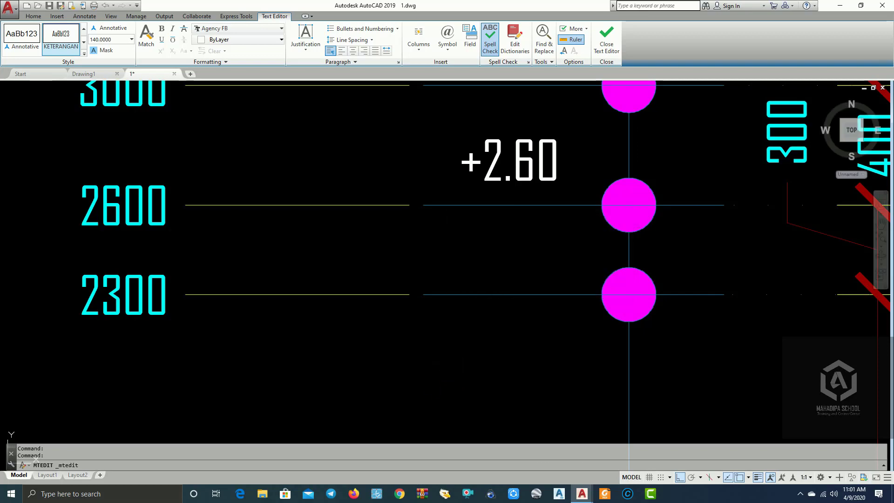
Change the label of the 700 level marker to +0.70.
scroll(445, 367, "down", 6)
middle_click_drag(441, 370, 409, 206)
scroll(421, 290, "up", 2)
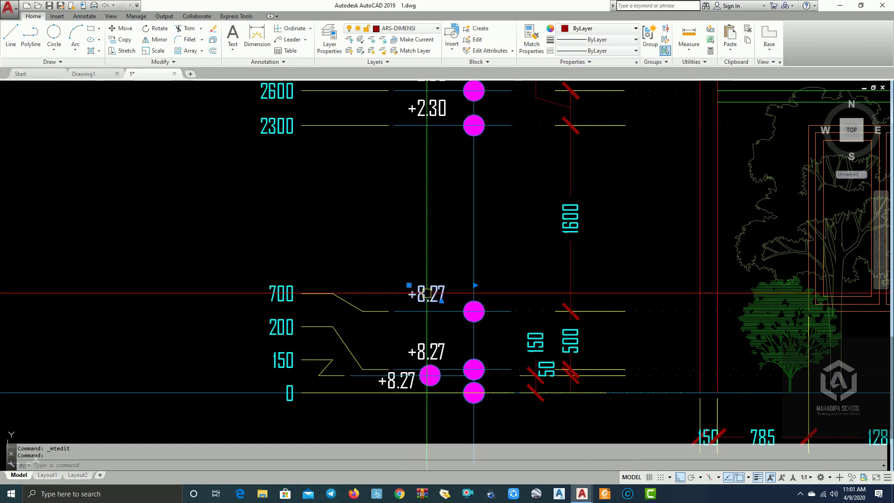
double_click(425, 294)
scroll(425, 298, "up", 4)
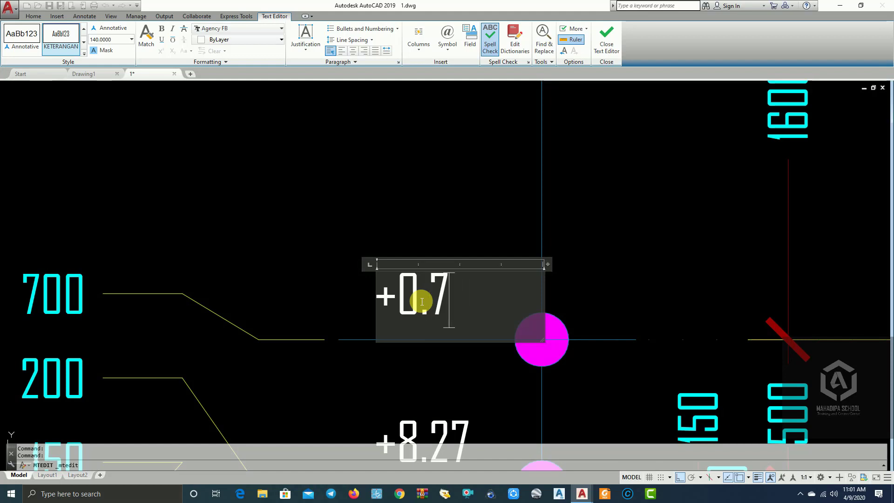
left_click(443, 206)
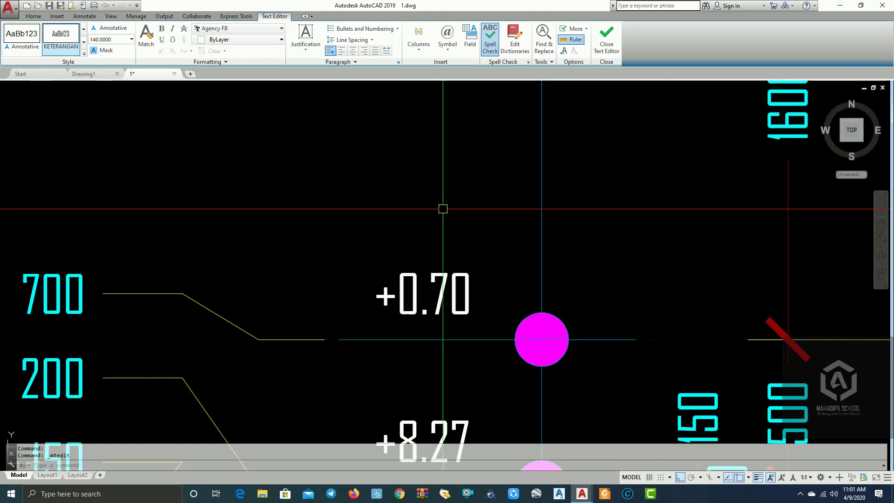
Change the label of the 200 level marker to +0.20.
scroll(435, 219, "down", 3)
middle_click_drag(428, 317, 466, 259)
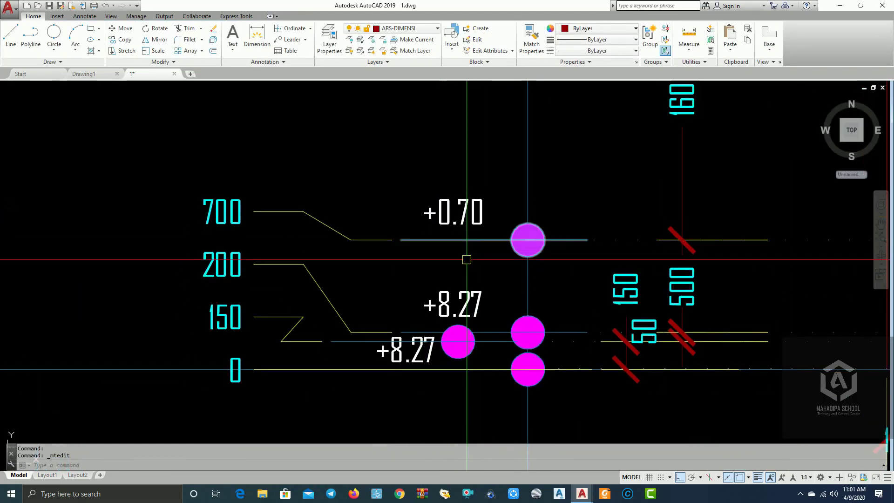
double_click(450, 306)
scroll(452, 308, "up", 2)
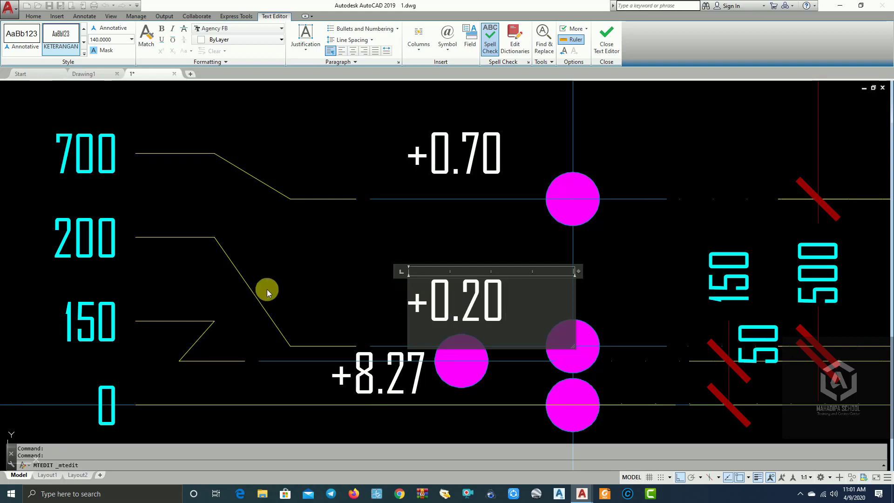
left_click(309, 275)
Change the label of the 150 level marker to +0.15.
scroll(311, 275, "down", 2)
middle_click_drag(343, 277, 449, 240)
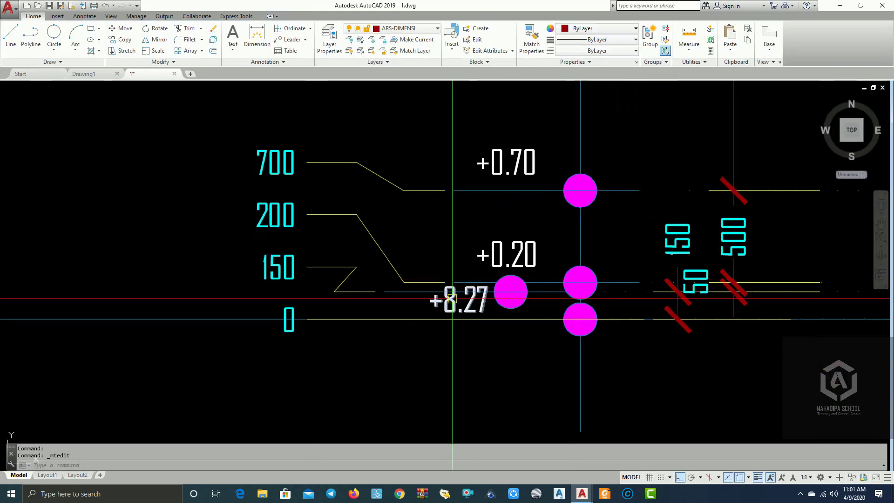
double_click(452, 300)
scroll(452, 302, "up", 1)
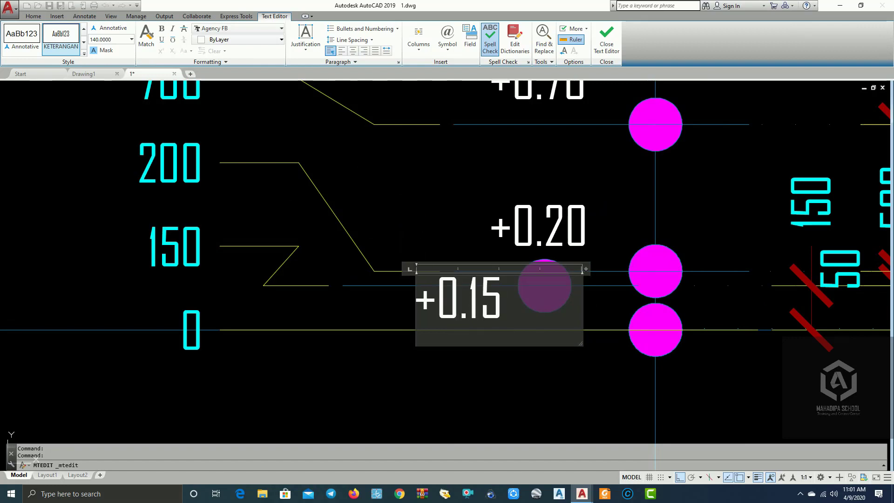
left_click(336, 300)
Move the +0.15 label up and to the left with Ortho off, placing it above its level line.
left_click(497, 315)
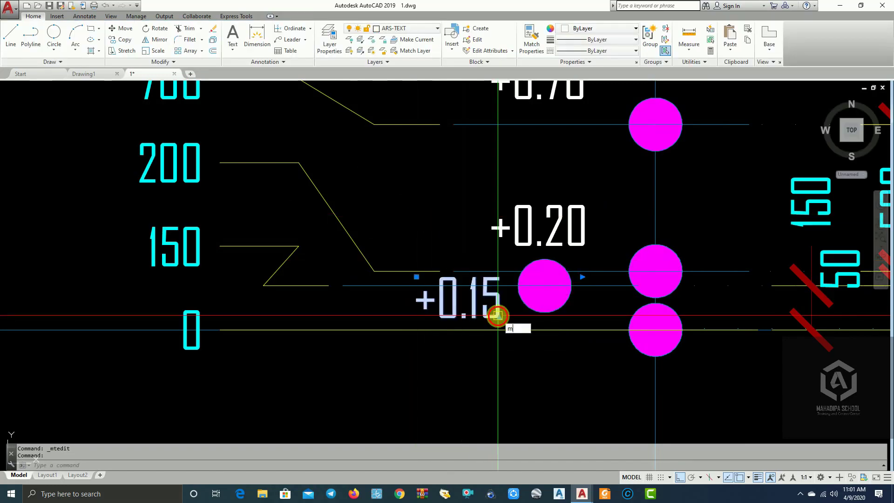
key("Return")
left_click(498, 316)
scroll(419, 247, "up", 2)
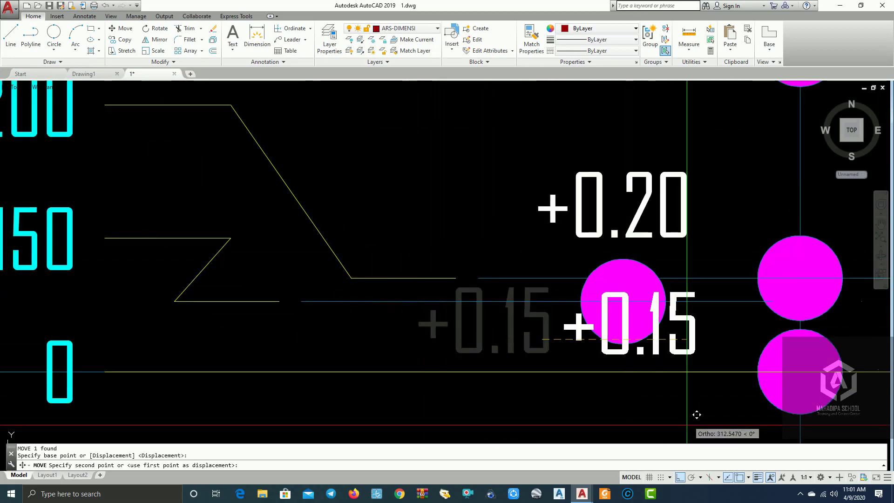
left_click(679, 479)
left_click(690, 478)
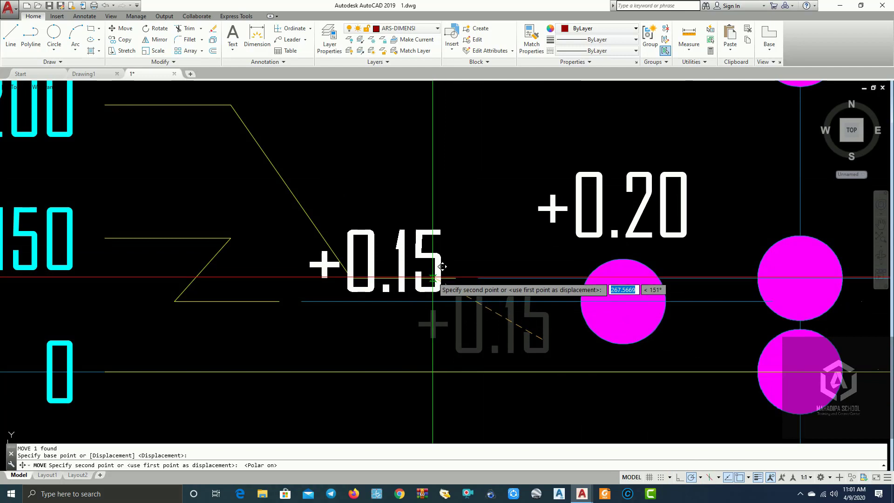
left_click(439, 278)
Copy the +0.15 label to just above the 0 level line, left of the 150 level marker.
left_click(427, 244)
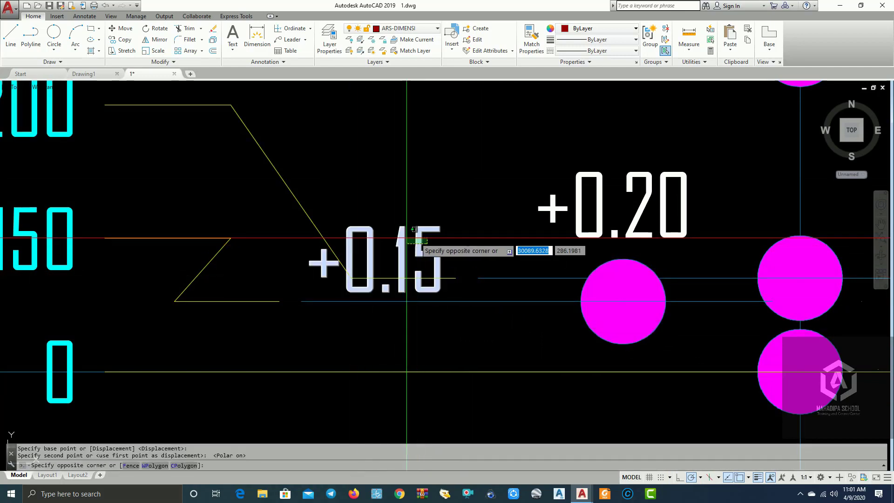
left_click(405, 238)
left_click(125, 41)
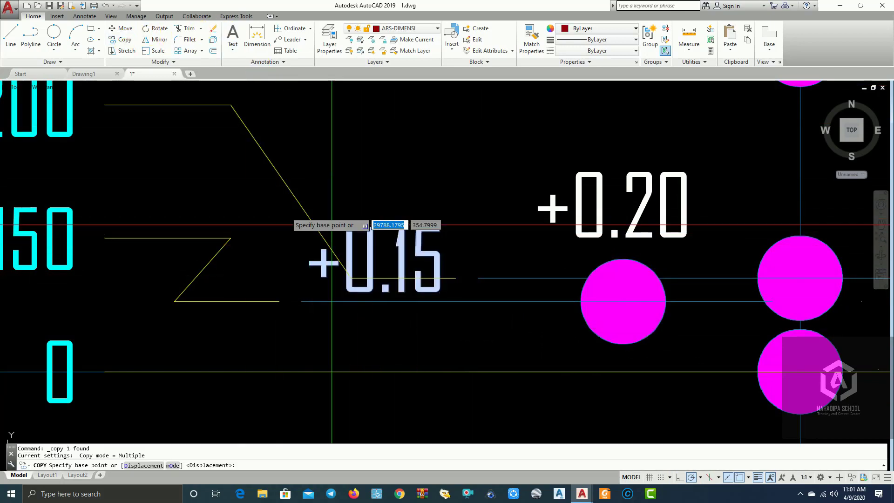
left_click(397, 246)
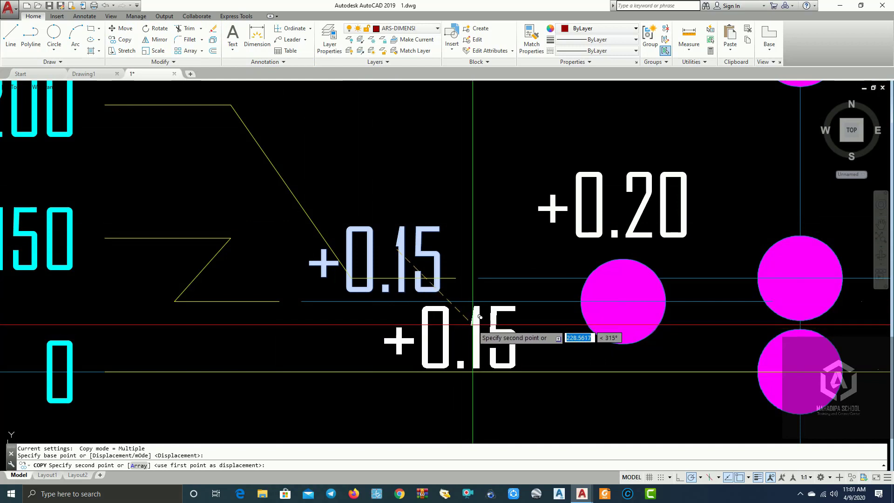
left_click(479, 316)
key("Escape")
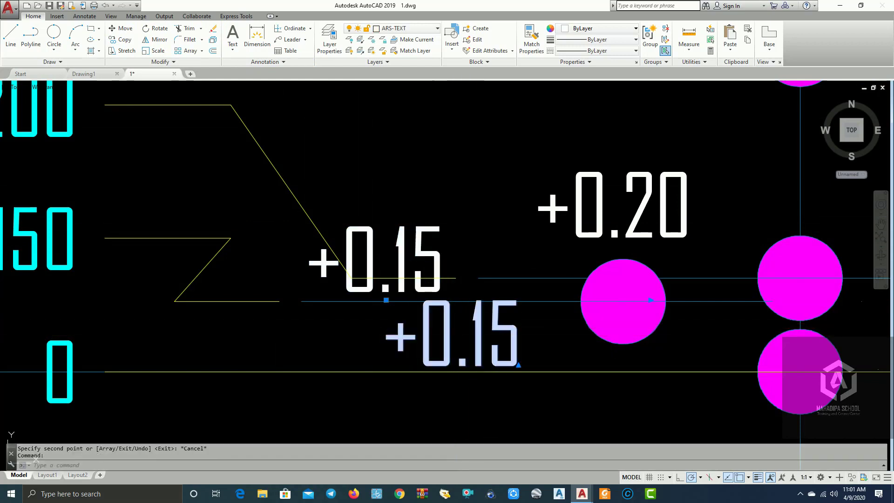
Change the copied label above the 0 level line to +0.00.
double_click(499, 345)
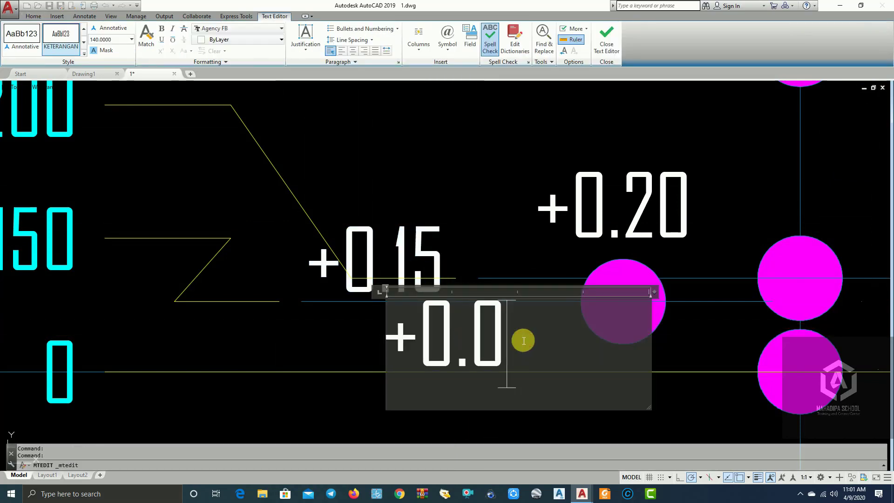
scroll(421, 414, "down", 4)
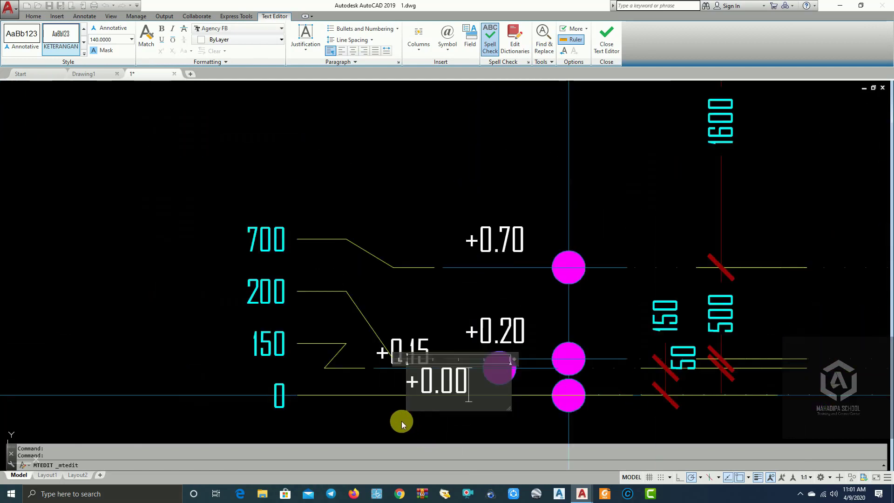
left_click(399, 421)
Erase all the reference ordinate dimensions beside the level markers, from 0 up to 8270.
left_click(343, 371)
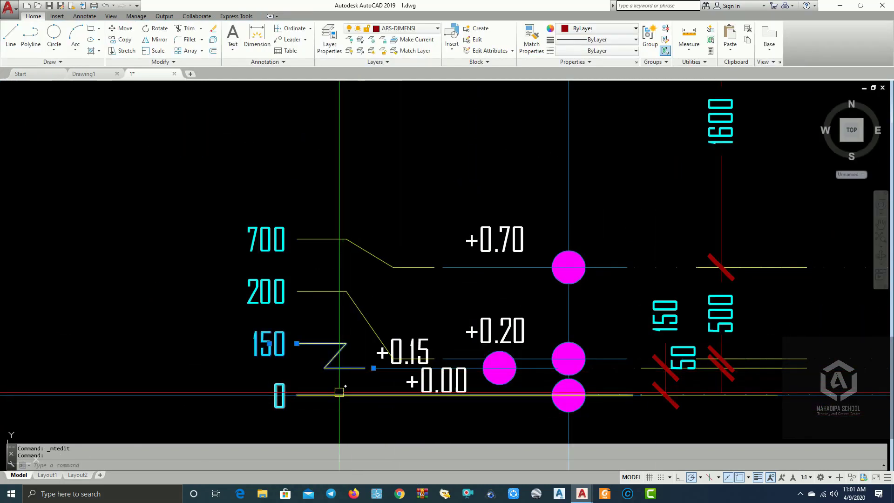
left_click(337, 395)
left_click(356, 305)
left_click(376, 264)
scroll(383, 255, "down", 10)
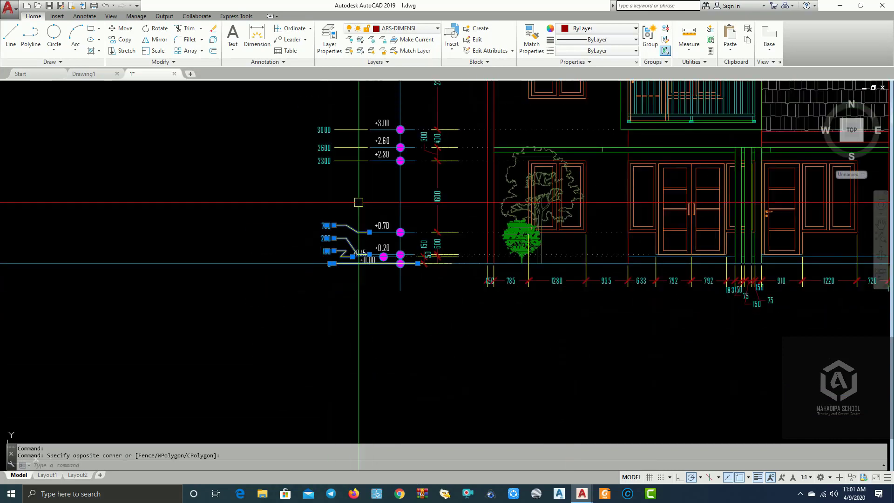
scroll(393, 151, "up", 5)
left_click(310, 166)
middle_click_drag(310, 165, 349, 275)
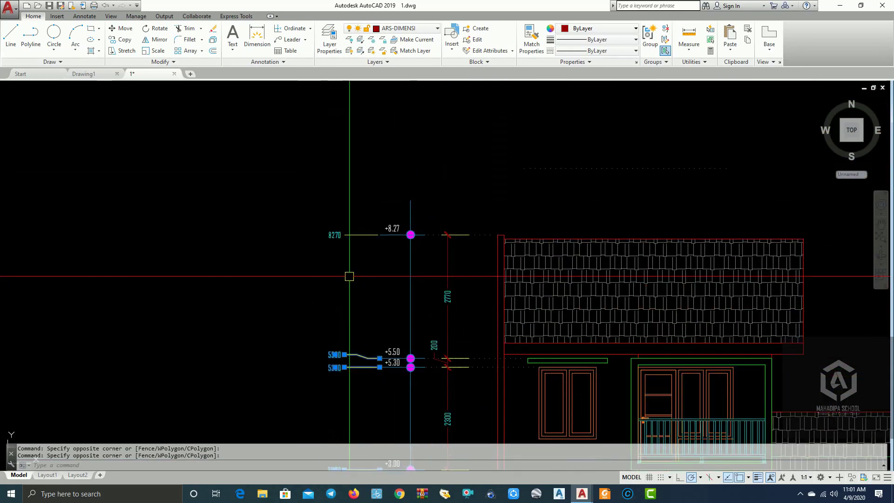
type("e")
key("Return")
Erase the stray dotted line above the roof.
scroll(398, 183, "down", 2)
left_click(603, 181)
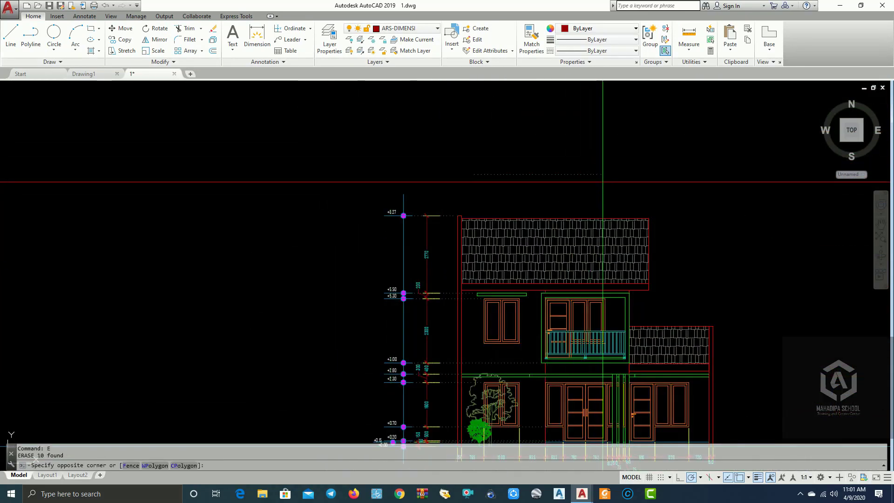
left_click(529, 138)
type("e")
key("Return")
Erase the long horizontal construction line running through the 0 ground level.
mouse_move(633, 188)
middle_mouse_down()
mouse_move(547, 134)
mouse_move(688, 166)
middle_mouse_up()
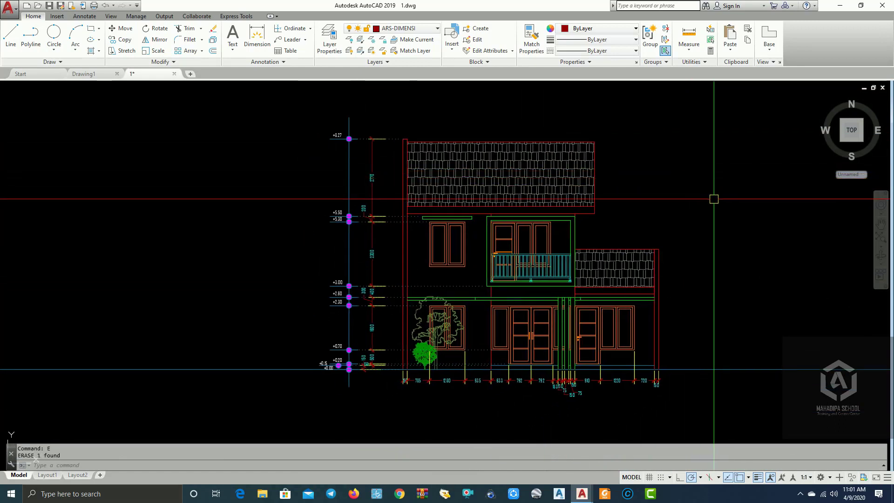
middle_click_drag(720, 200, 721, 176)
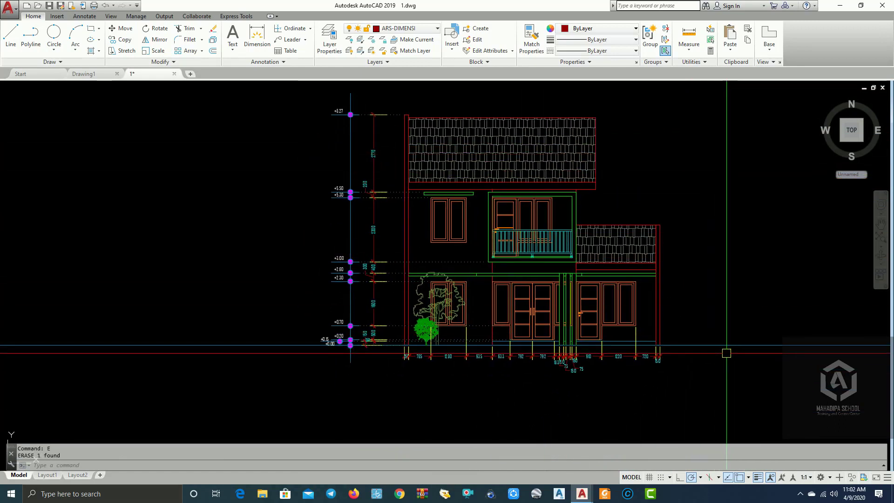
left_click(726, 353)
left_click(717, 309)
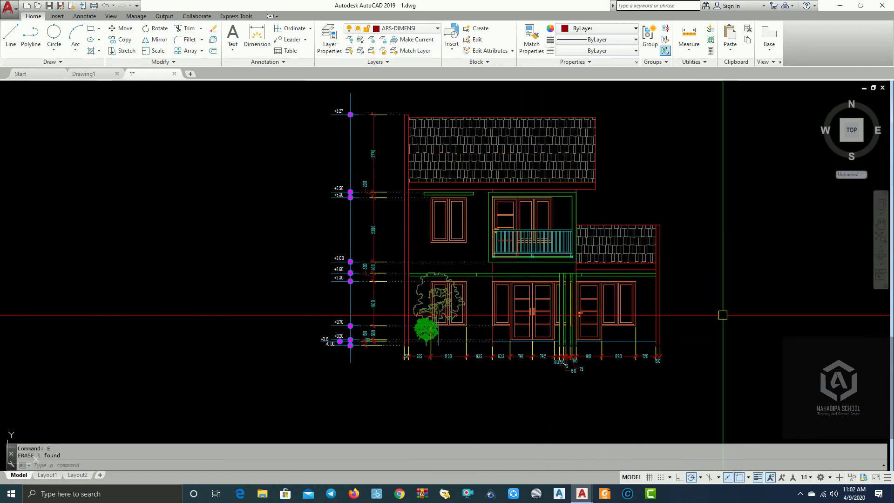
Undo the erasure of the long horizontal line at the 0 ground level.
type("e")
key("Return")
key("ctrl+z")
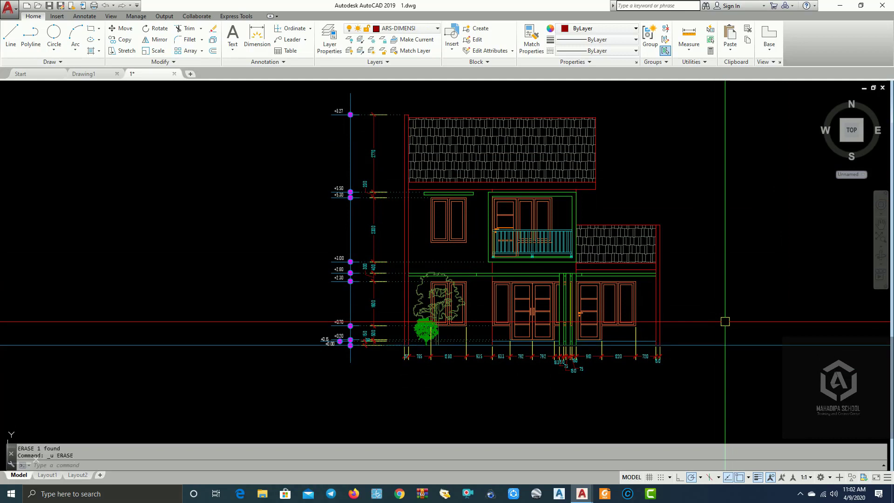
Trim the horizontal ground line beyond both outer walls, using the outermost wall edges as cutting edges.
type("tr")
key("Return")
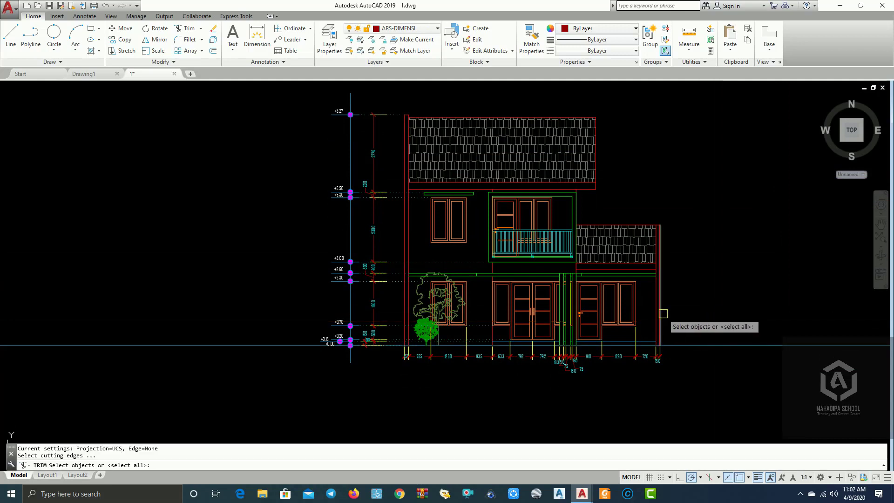
left_click(658, 314)
scroll(490, 349, "up", 2)
left_click(354, 283)
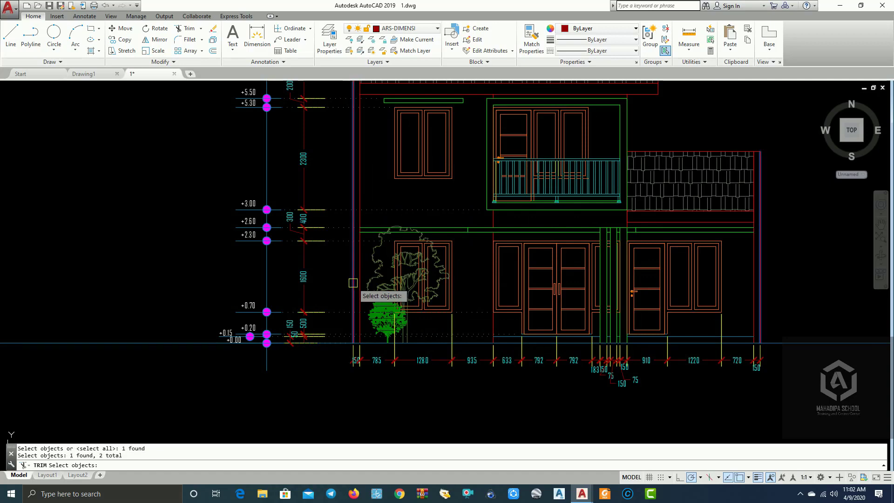
key("Return")
left_click(146, 395)
left_click(83, 276)
scroll(149, 289, "down", 4)
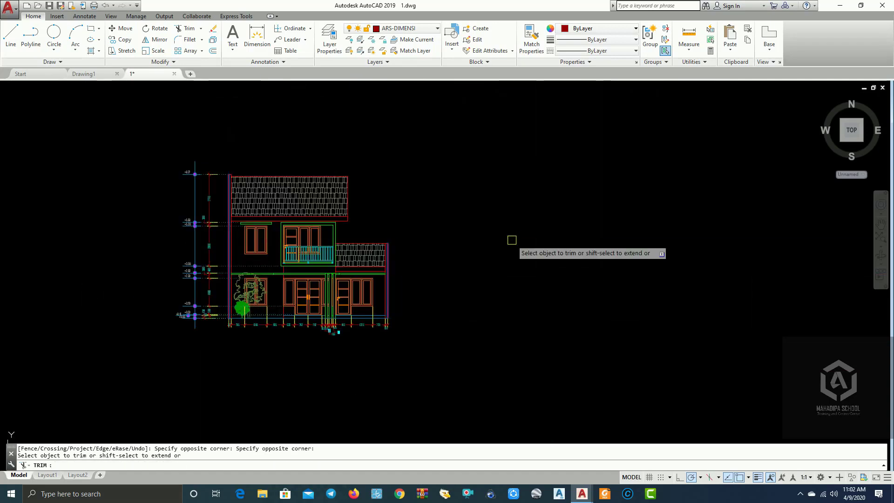
key("Escape")
Examine the front elevation up close and as a whole, checking its level markers, dimensions and trimmed ground line.
mouse_move(510, 240)
middle_mouse_down()
mouse_move(609, 289)
mouse_move(700, 277)
mouse_move(792, 281)
middle_mouse_up()
scroll(610, 291, "up", 2)
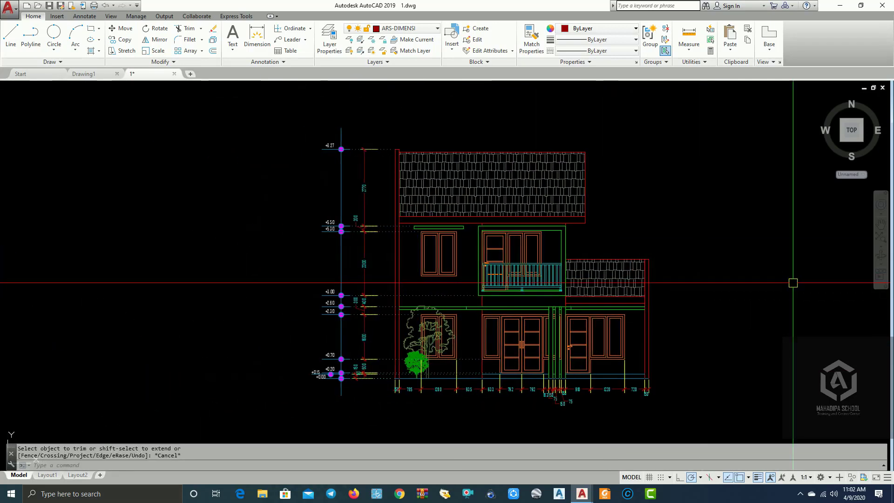
mouse_move(661, 290)
middle_mouse_down()
mouse_move(756, 282)
mouse_move(798, 299)
mouse_move(730, 285)
mouse_move(791, 296)
mouse_move(724, 305)
mouse_move(729, 313)
middle_mouse_up()
scroll(799, 298, "down", 2)
scroll(715, 295, "up", 4)
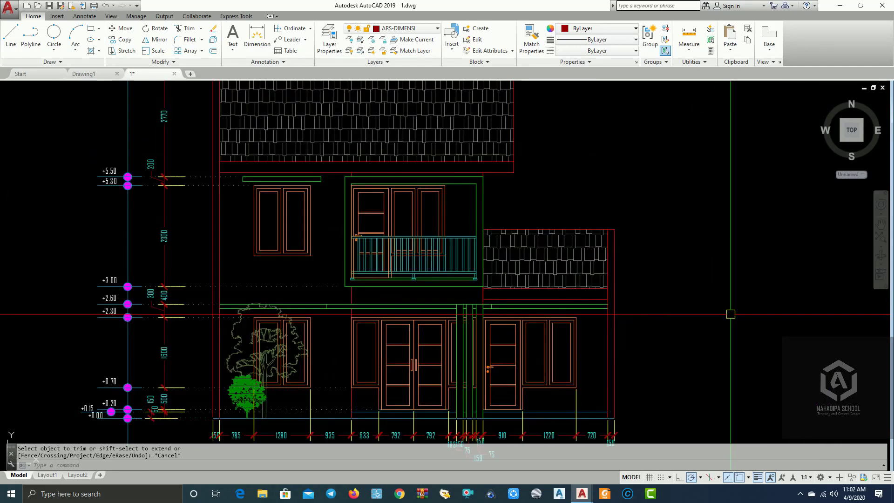
scroll(729, 312, "down", 2)
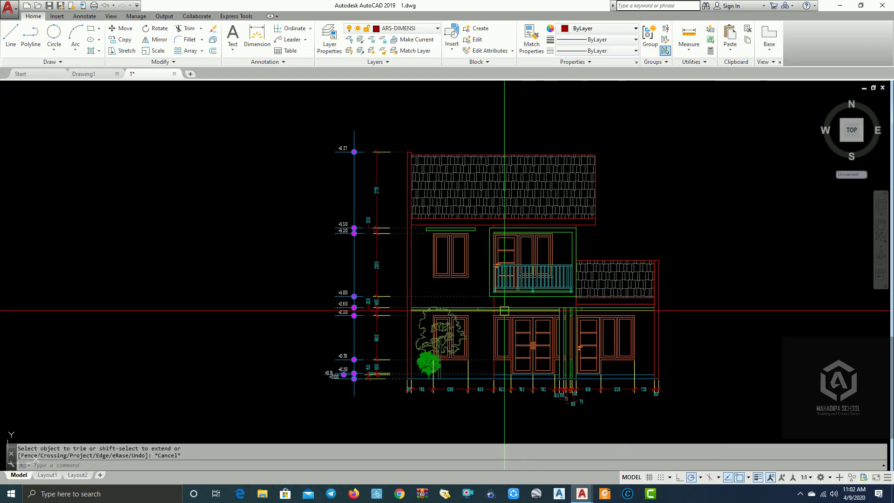
scroll(672, 359, "up", 2)
middle_click_drag(672, 359, 673, 371)
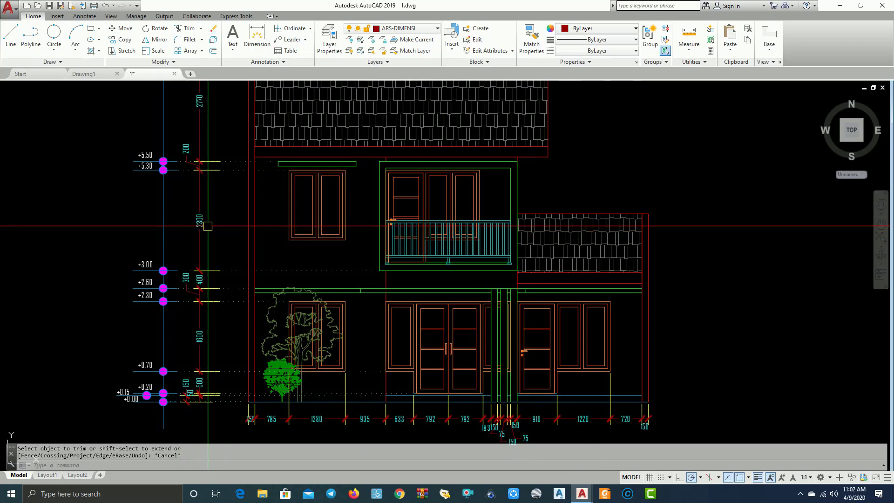
scroll(340, 358, "down", 2)
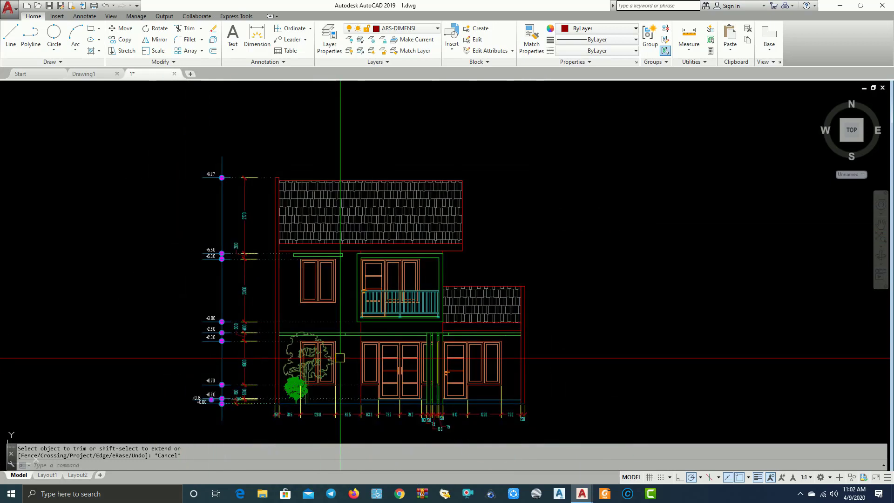
middle_click_drag(347, 337, 444, 326)
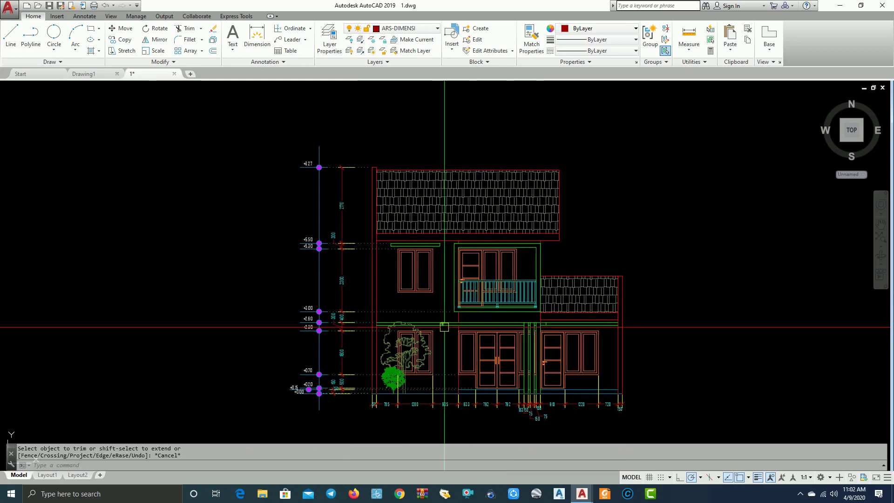
scroll(444, 327, "up", 2)
scroll(439, 325, "down", 2)
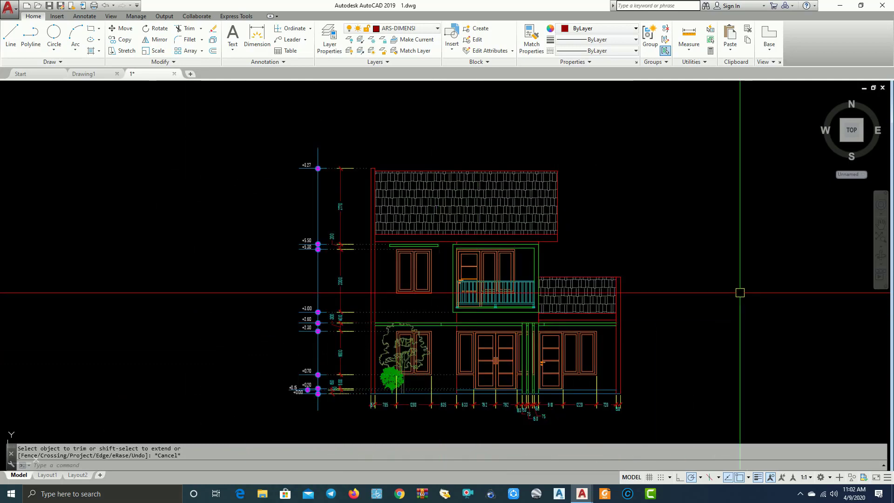
middle_click_drag(669, 255, 686, 253)
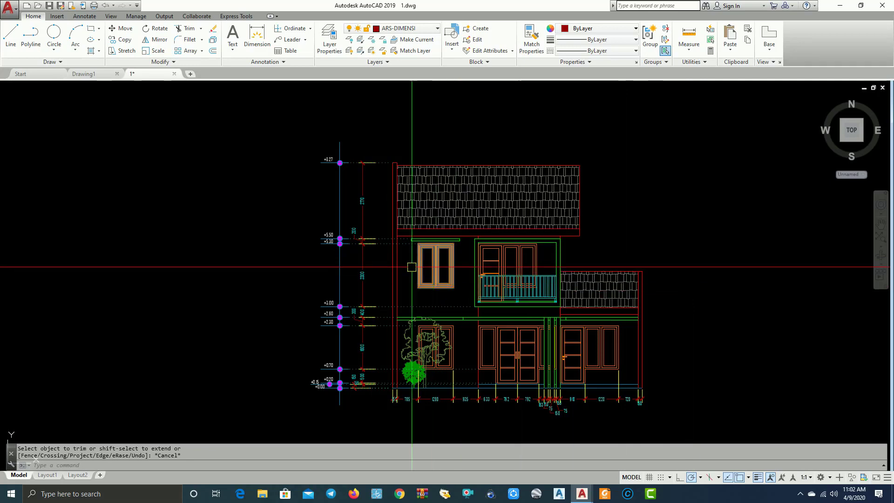
middle_click_drag(321, 297, 285, 300)
scroll(364, 301, "up", 2)
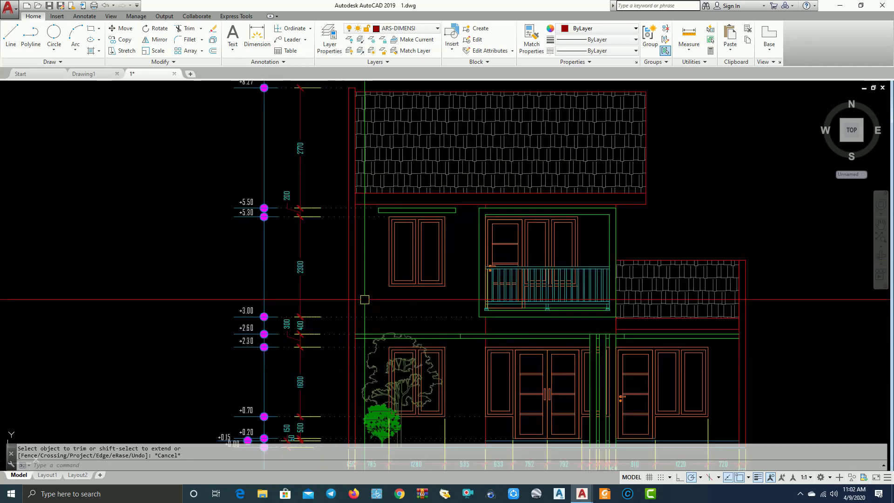
scroll(423, 305, "down", 2)
mouse_move(424, 305)
middle_mouse_down()
mouse_move(462, 282)
mouse_move(405, 286)
mouse_move(355, 308)
middle_mouse_up()
scroll(421, 284, "up", 2)
scroll(354, 307, "down", 2)
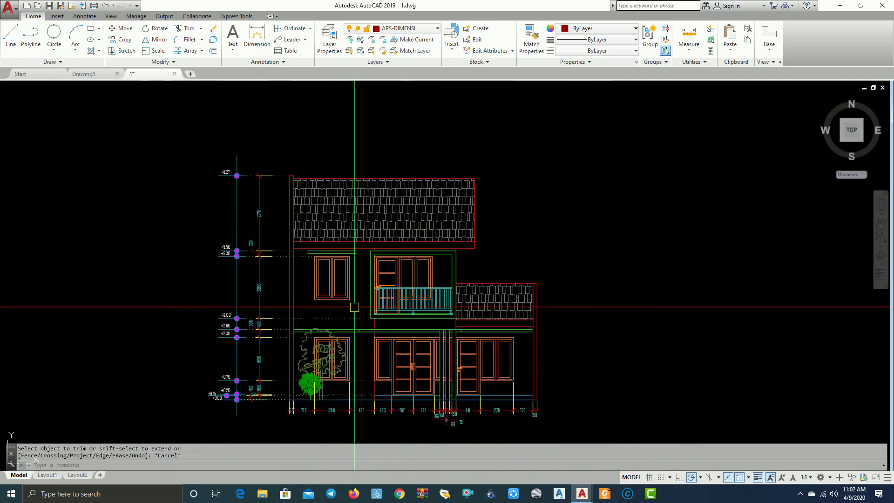
scroll(354, 305, "up", 2)
mouse_move(291, 233)
middle_mouse_down()
mouse_move(330, 244)
mouse_move(373, 222)
mouse_move(347, 223)
middle_mouse_up()
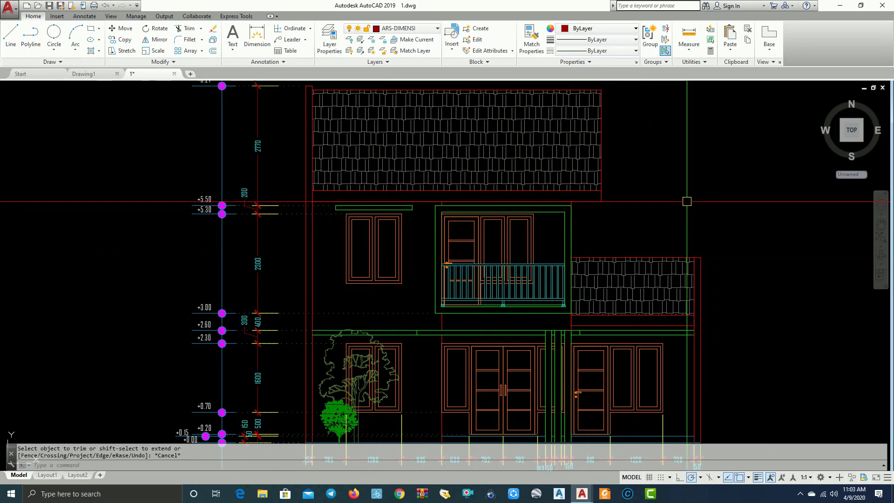
scroll(618, 183, "down", 3)
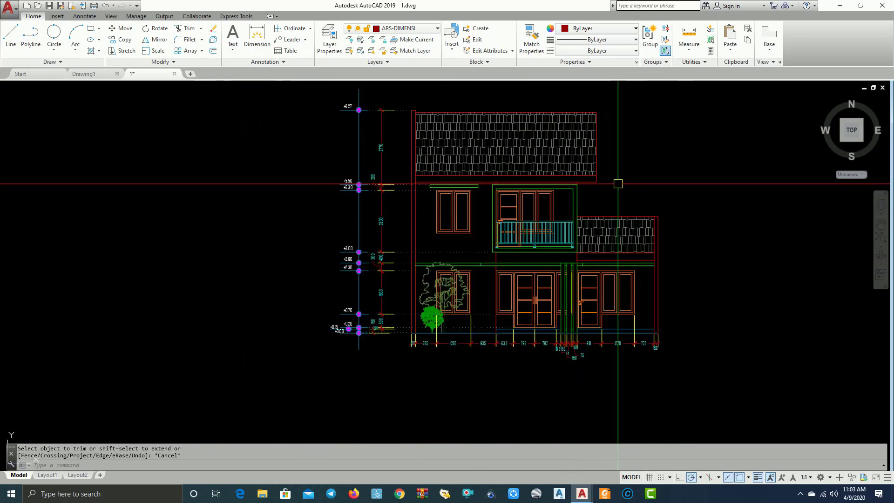
scroll(646, 188, "down", 1)
scroll(604, 202, "up", 1)
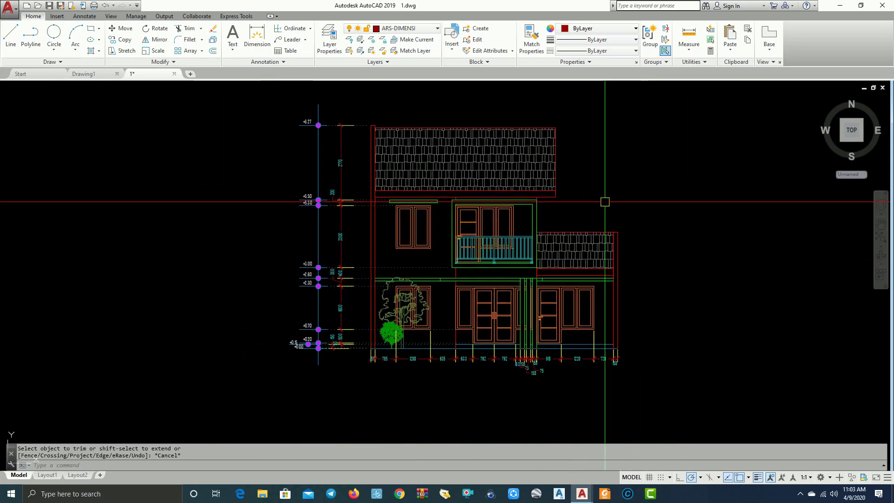